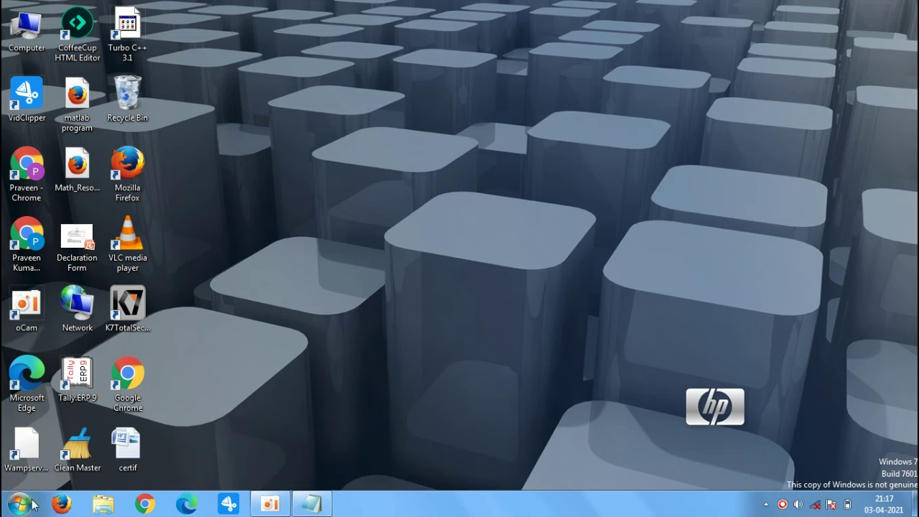
# - Start Microsoft Office PowerPoint 2007 from the Windows Start menu to get a blank presentation
pyautogui.click(20, 505)
pyautogui.moveTo(93, 161)
pyautogui.click(126, 160)
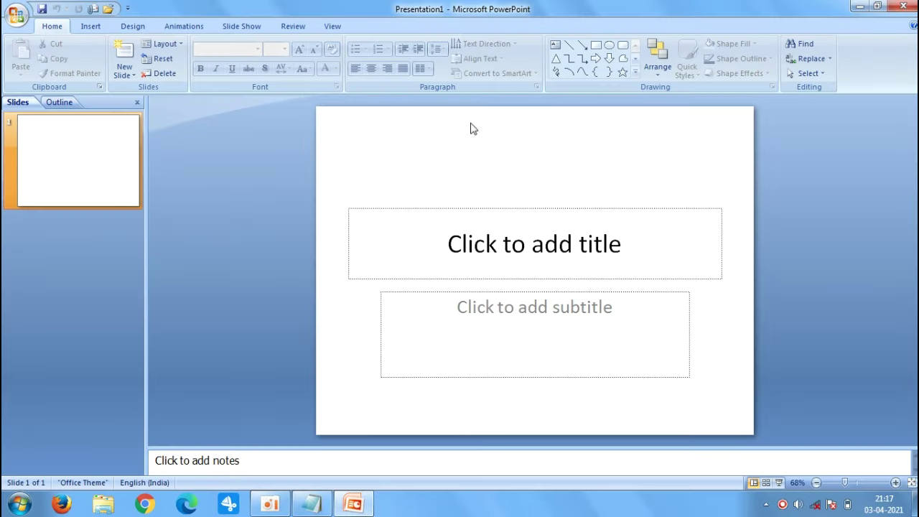
# - Apply the Concourse theme, the Custom 1 orange colour scheme, and background Style 2
pyautogui.click(142, 25)
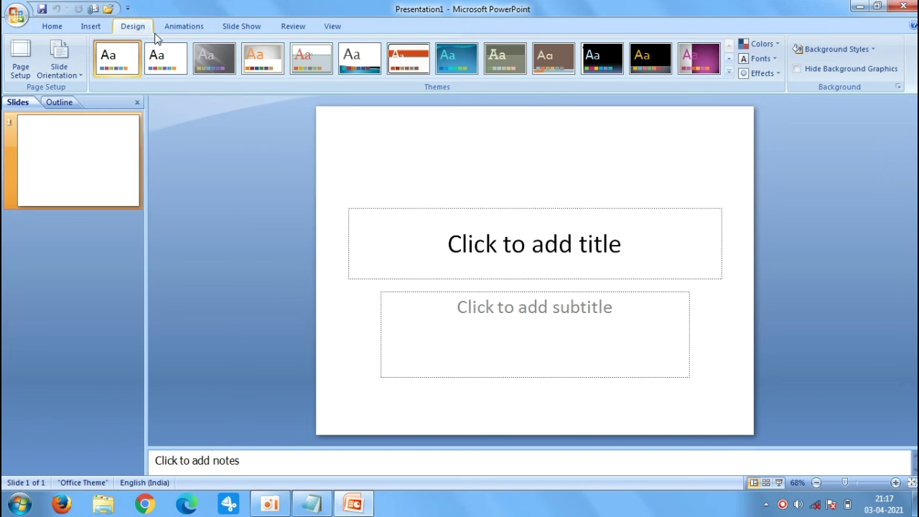
pyautogui.click(354, 56)
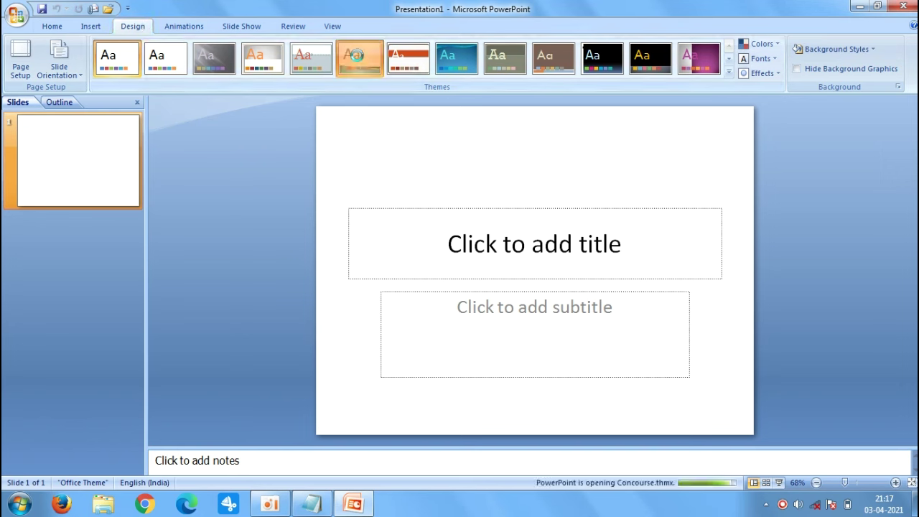
pyautogui.click(779, 46)
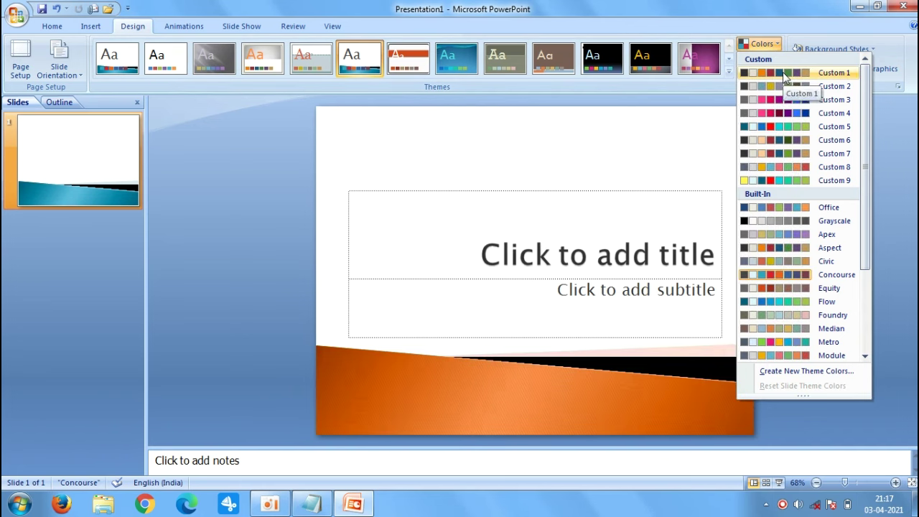
pyautogui.click(782, 72)
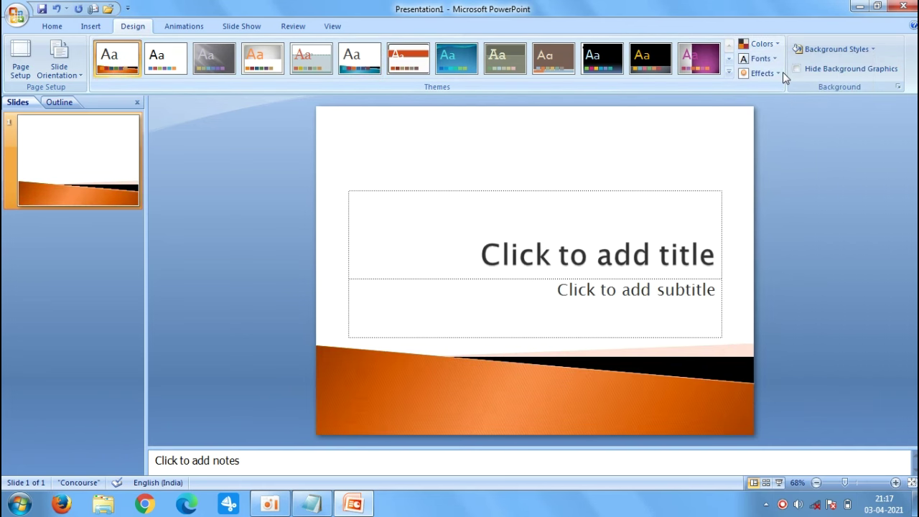
pyautogui.click(848, 44)
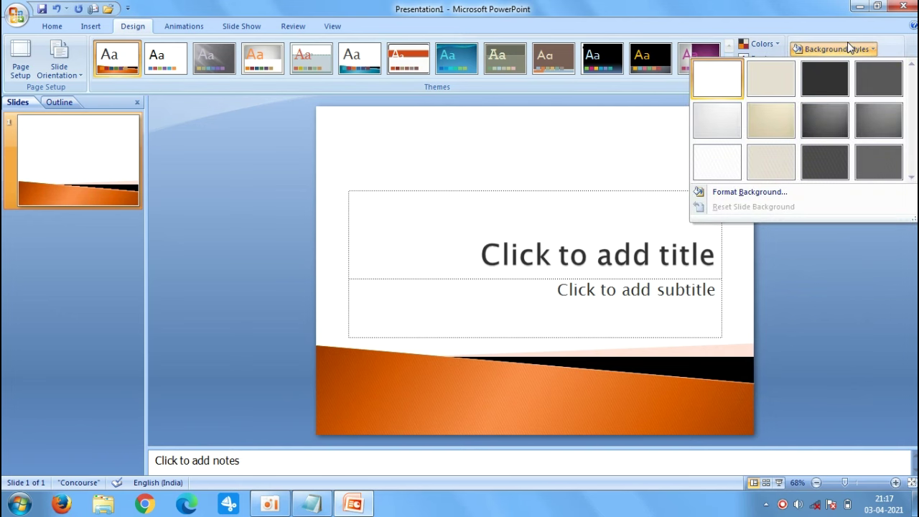
pyautogui.click(788, 76)
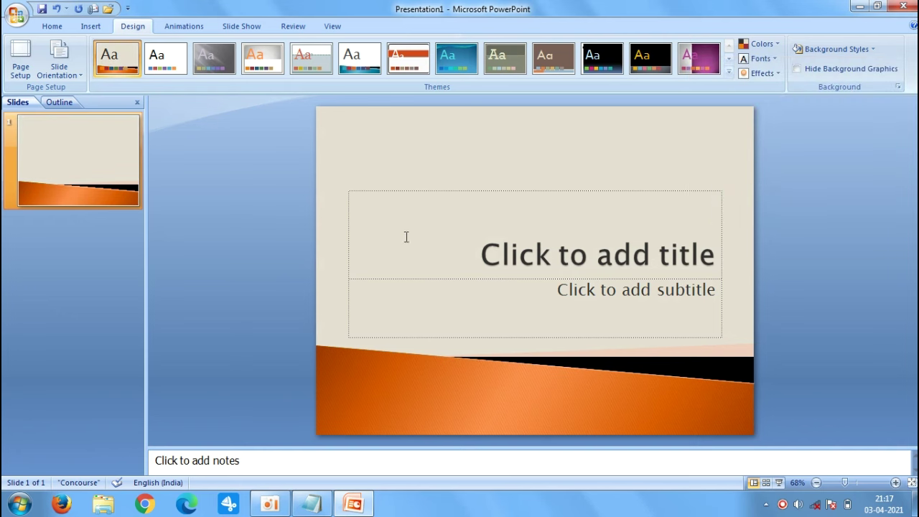
# - Tilt the title placeholder at an angle and nudge it into place
pyautogui.click(510, 233)
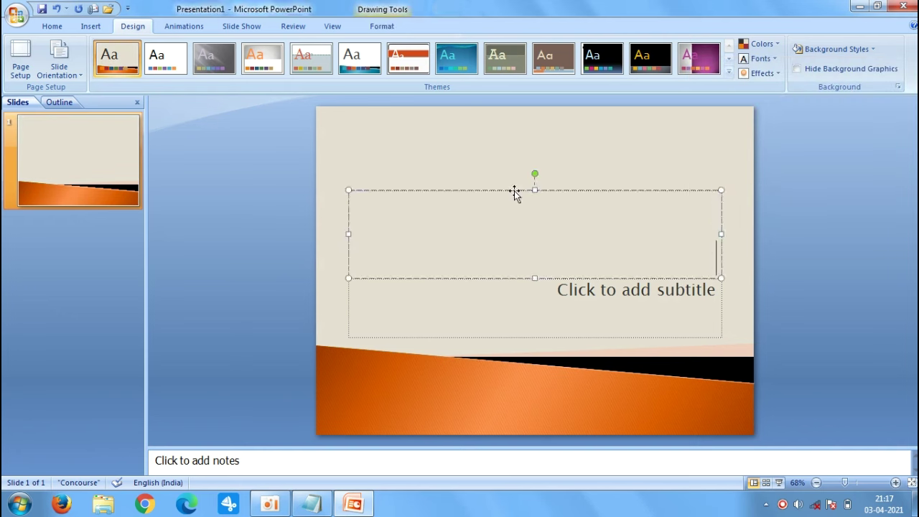
pyautogui.moveTo(514, 189)
pyautogui.mouseDown()
pyautogui.moveTo(511, 164)
pyautogui.moveTo(521, 151)
pyautogui.mouseUp()
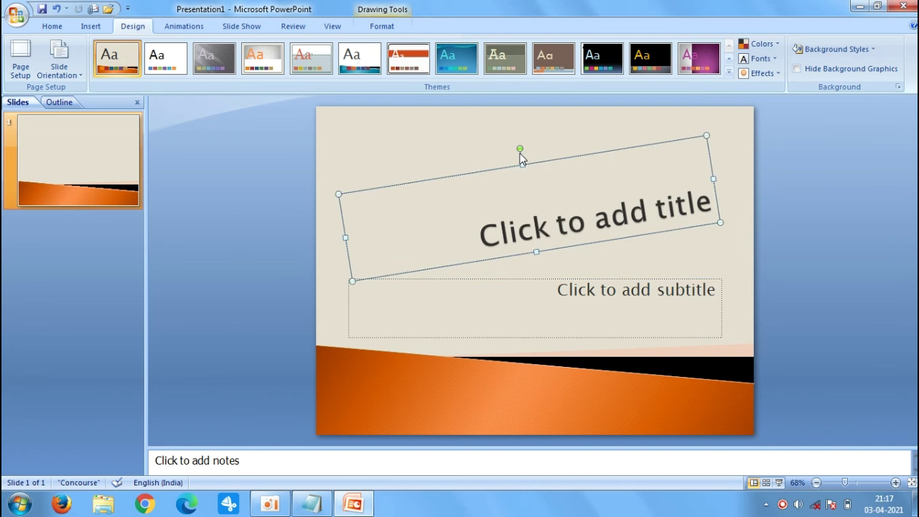
pyautogui.moveTo(512, 164); pyautogui.dragTo(515, 160)
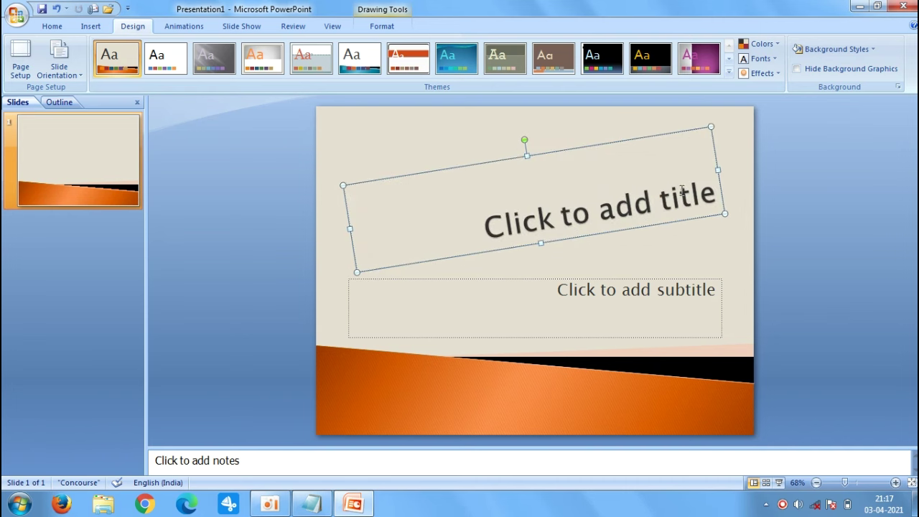
# - Centre the title, set it to 96-point Brush Script MT, and type WELCOME
pyautogui.click(715, 191)
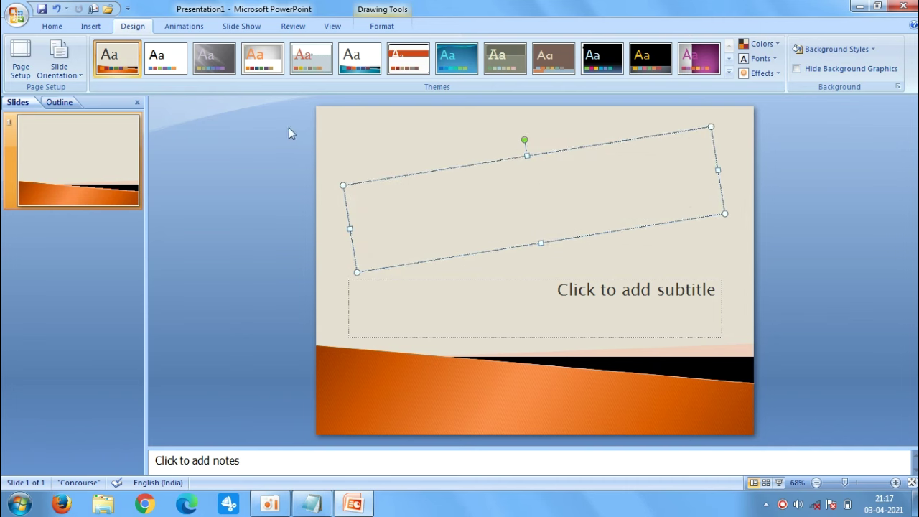
pyautogui.click(51, 26)
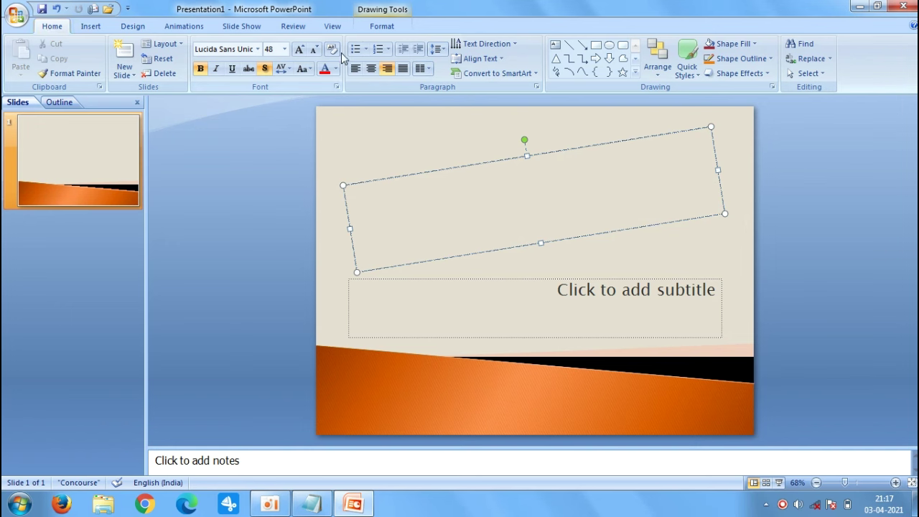
pyautogui.click(376, 69)
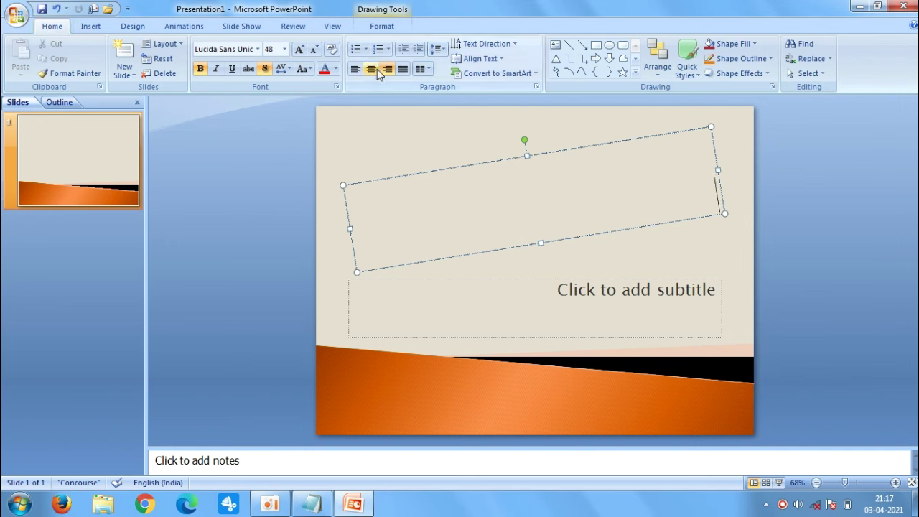
pyautogui.click(284, 49)
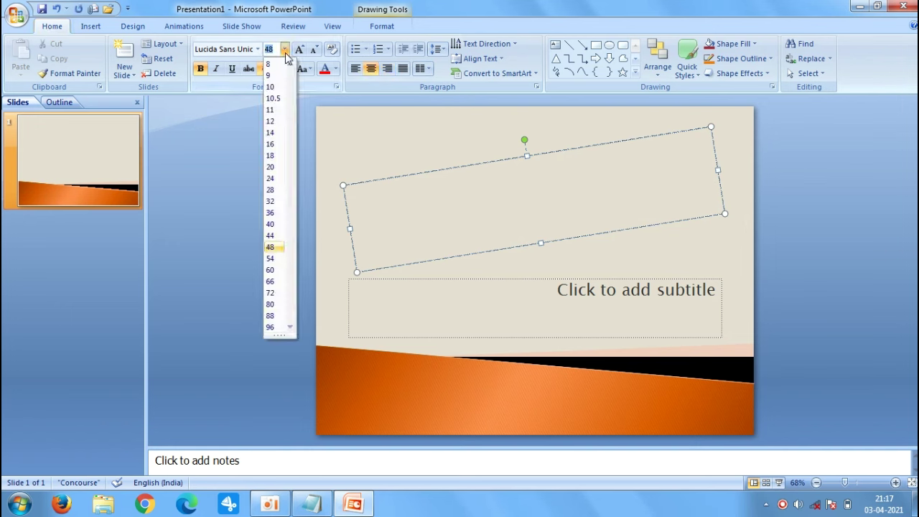
pyautogui.click(270, 328)
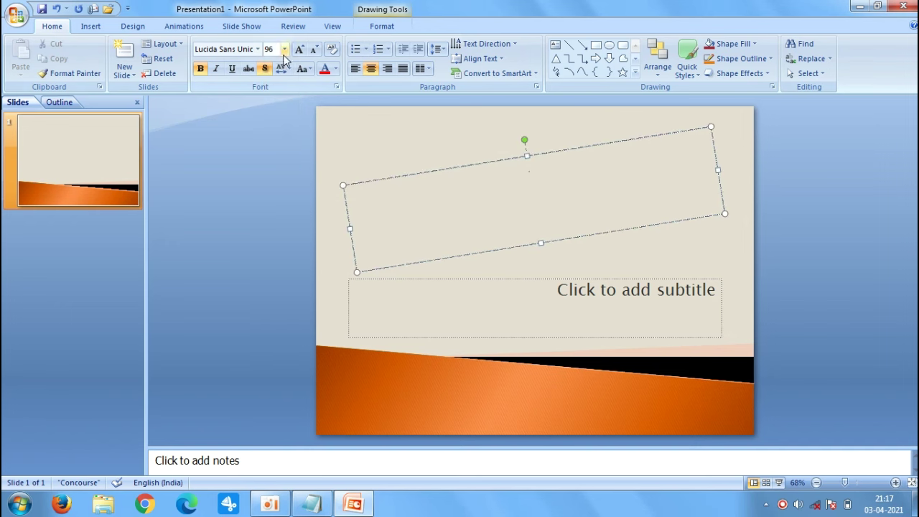
pyautogui.click(258, 48)
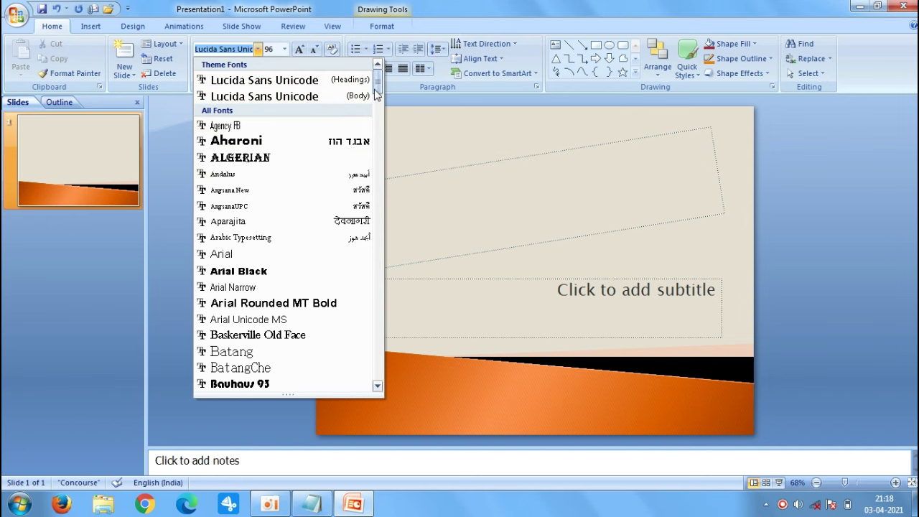
pyautogui.moveTo(377, 85); pyautogui.dragTo(377, 117)
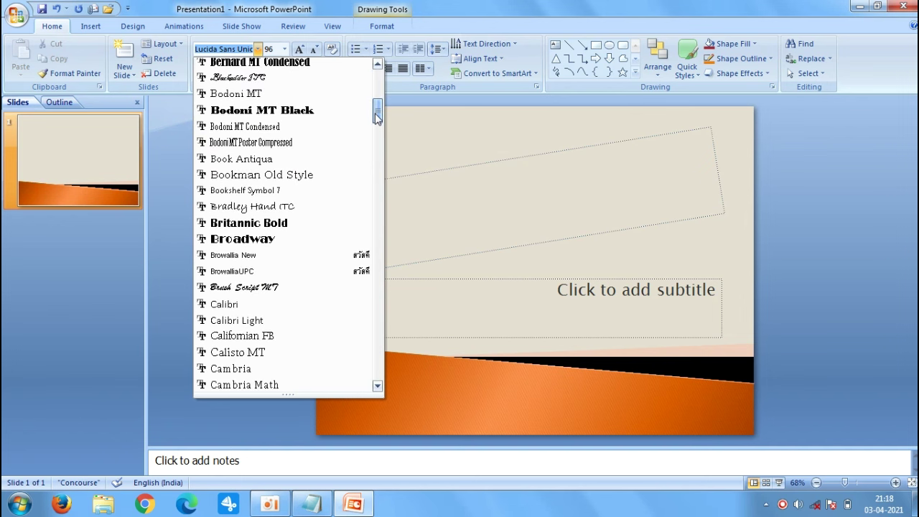
pyautogui.click(308, 288)
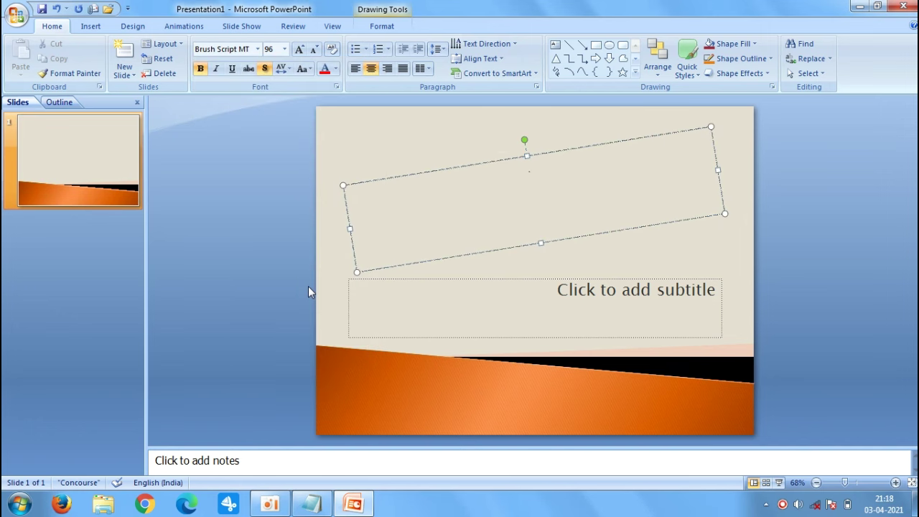
pyautogui.write('WE')
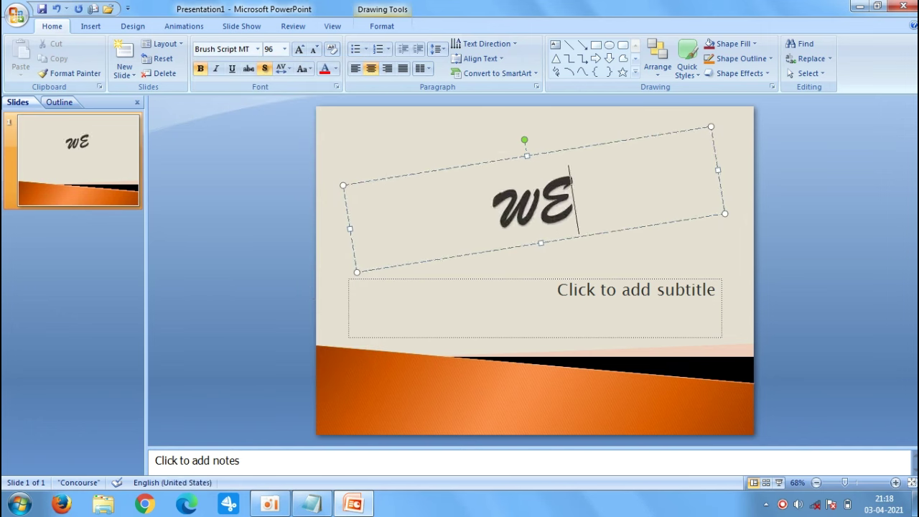
pyautogui.write('LCOM')
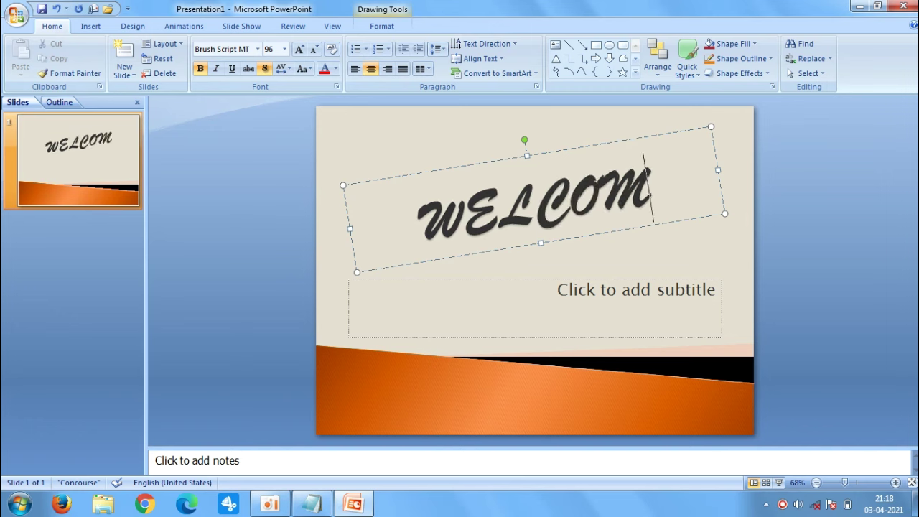
pyautogui.write('E')
# - Set the subtitle placeholder's font size to 40
pyautogui.click(687, 314)
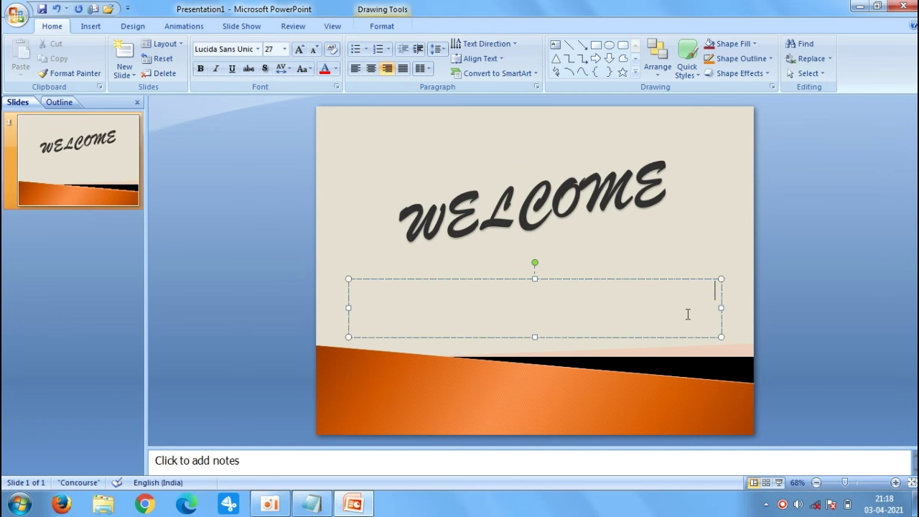
pyautogui.click(284, 49)
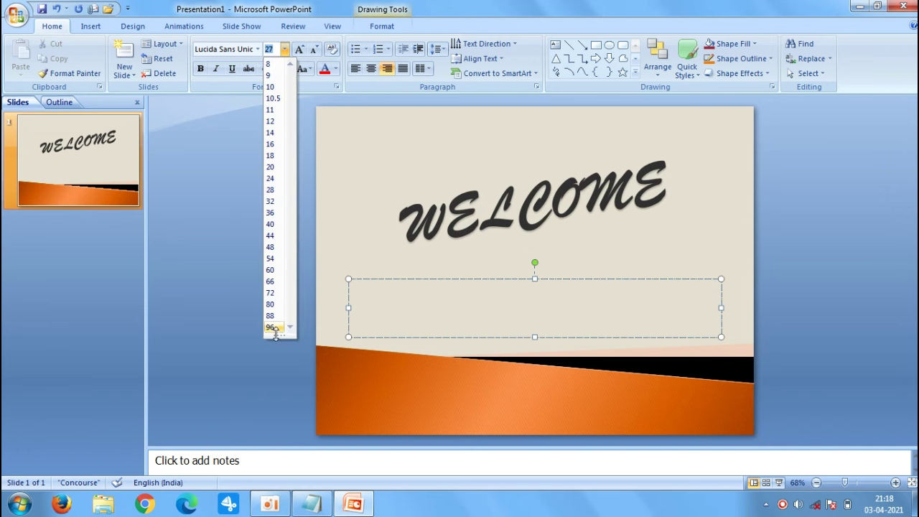
pyautogui.click(277, 228)
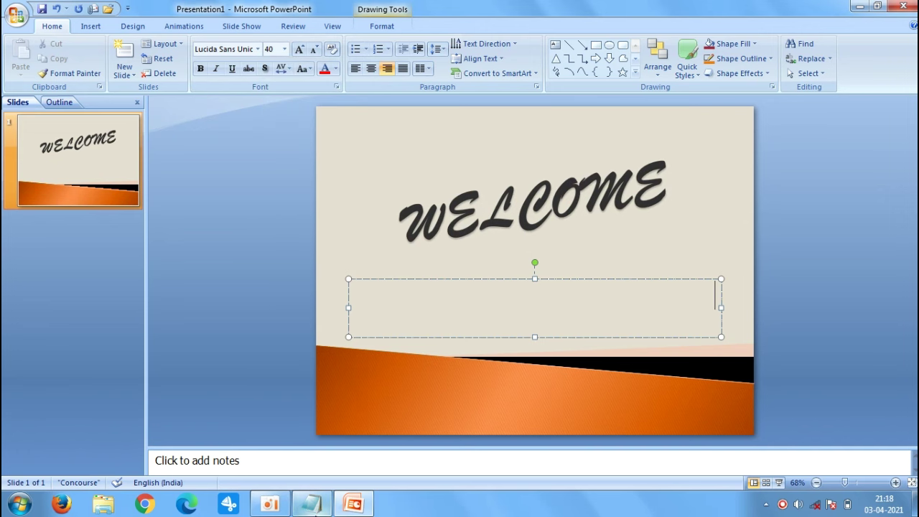
# - Copy the SAVE WATER SAVE LIFE heading line from the Notepad notes
pyautogui.click(310, 503)
pyautogui.moveTo(290, 38); pyautogui.dragTo(11, 40)
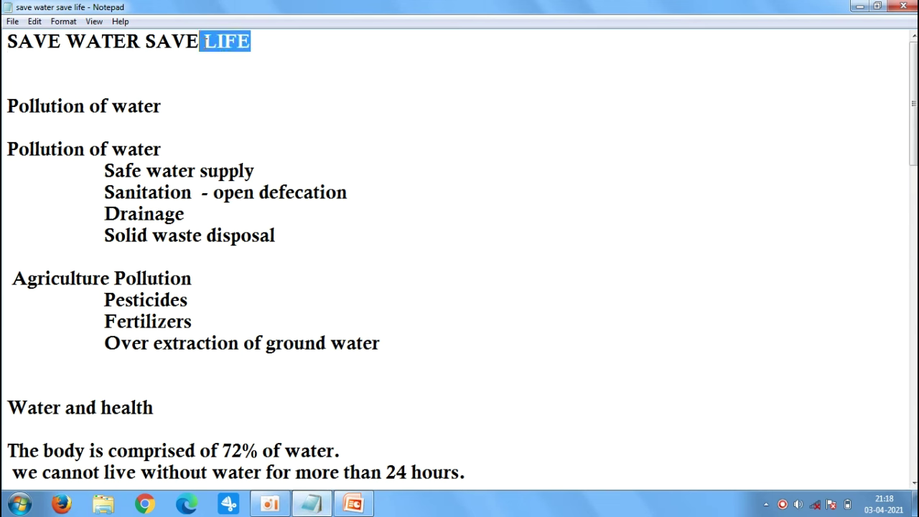
pyautogui.rightClick(11, 41)
pyautogui.click(36, 84)
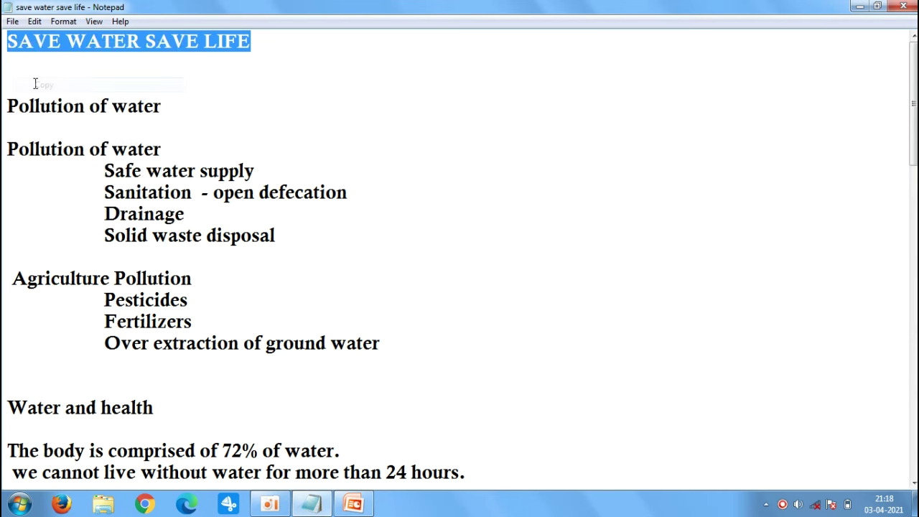
# - Paste SAVE WATER SAVE LIFE into the subtitle box
pyautogui.click(353, 503)
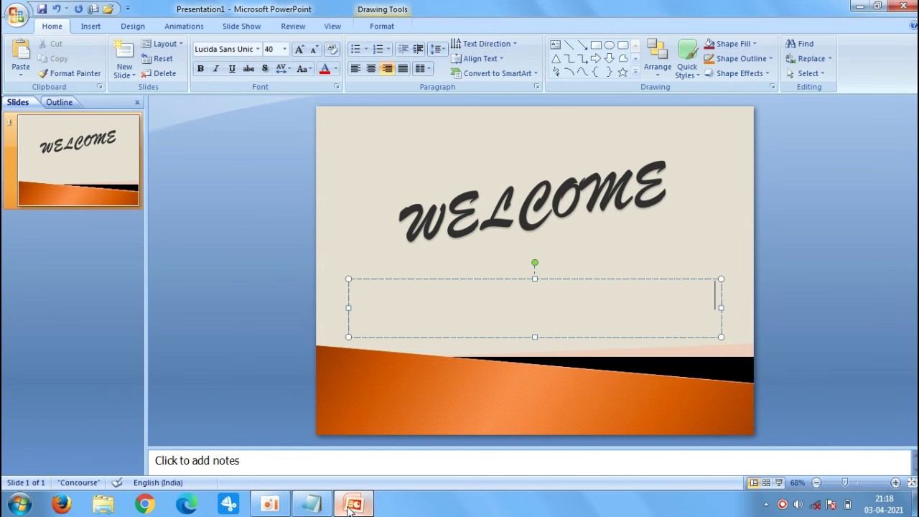
pyautogui.rightClick(630, 293)
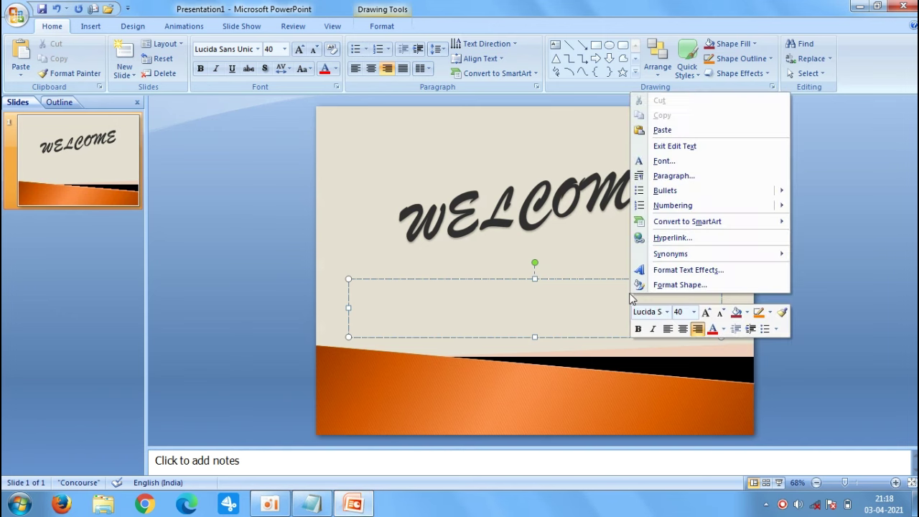
pyautogui.click(702, 133)
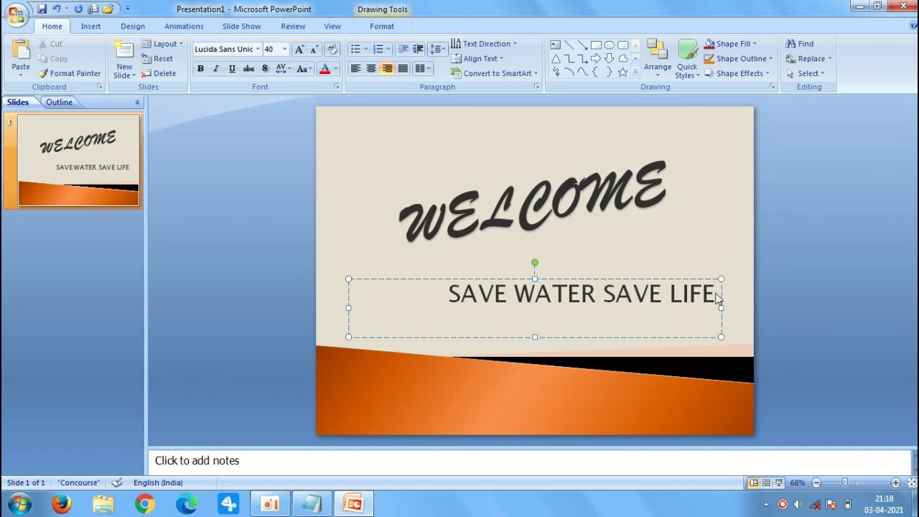
# - Colour the subtitle text orange and set it in Aharoni
pyautogui.moveTo(716, 296); pyautogui.dragTo(435, 301)
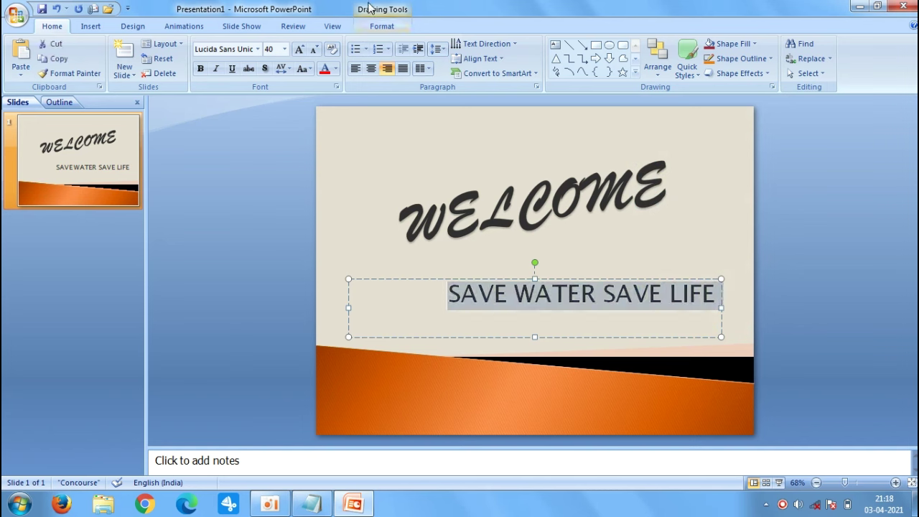
pyautogui.click(335, 68)
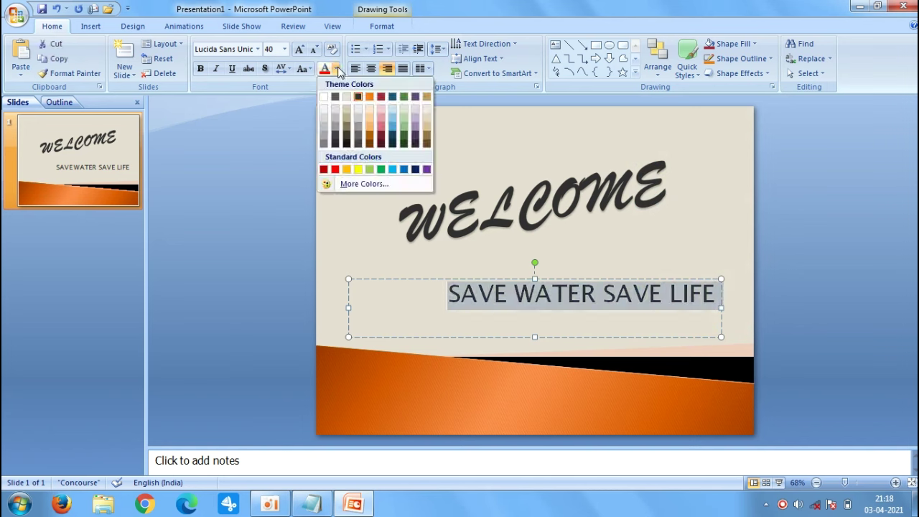
pyautogui.click(369, 97)
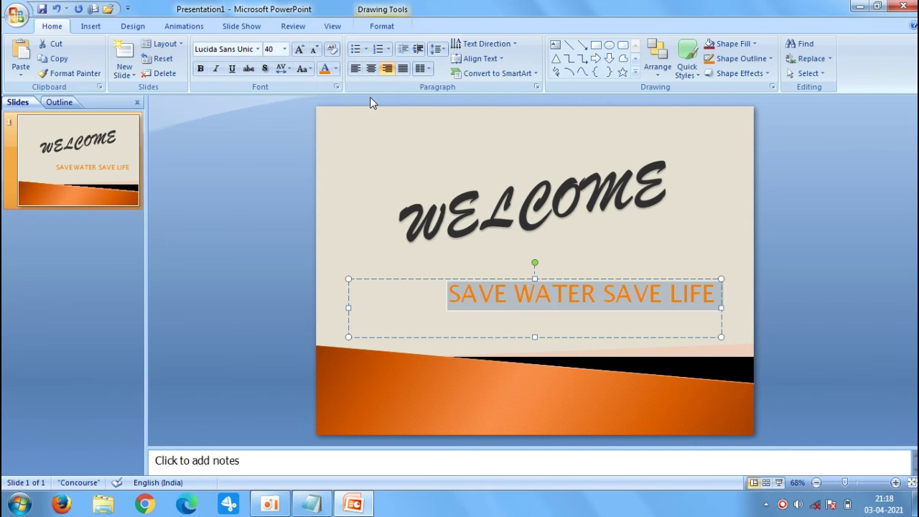
pyautogui.click(257, 49)
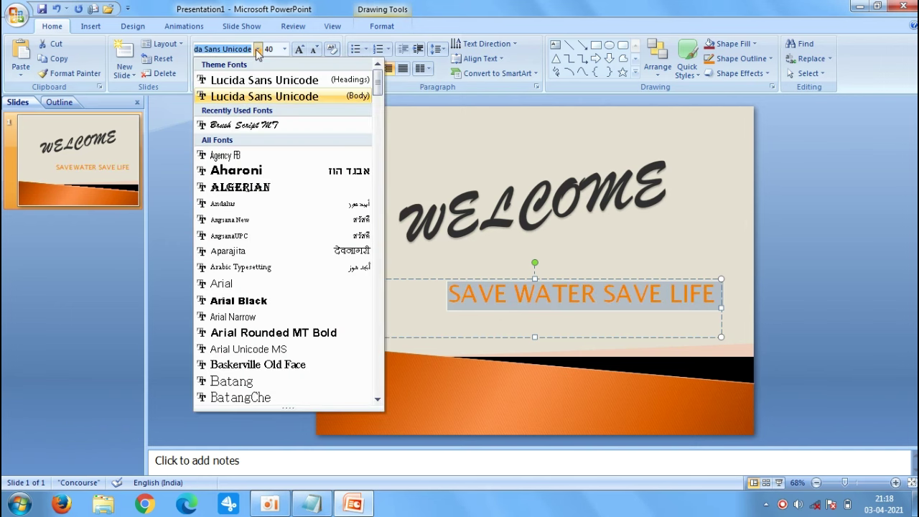
pyautogui.click(237, 169)
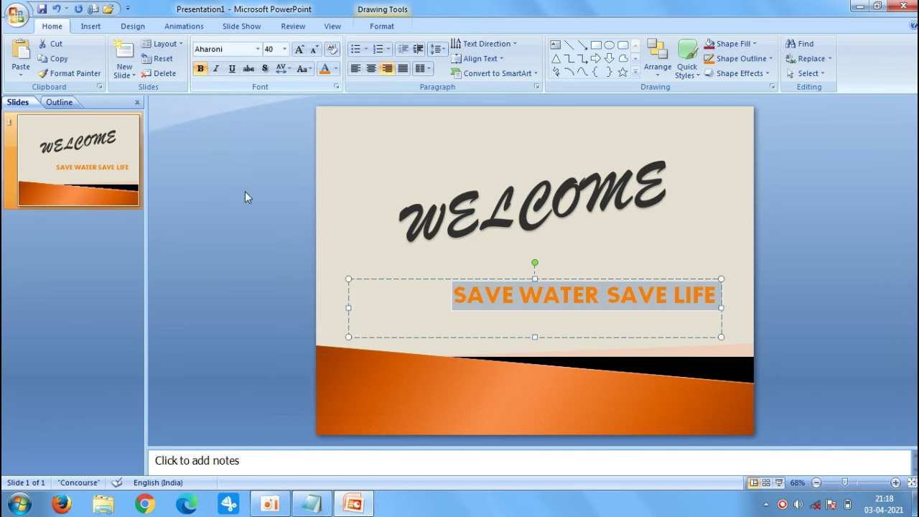
pyautogui.click(252, 208)
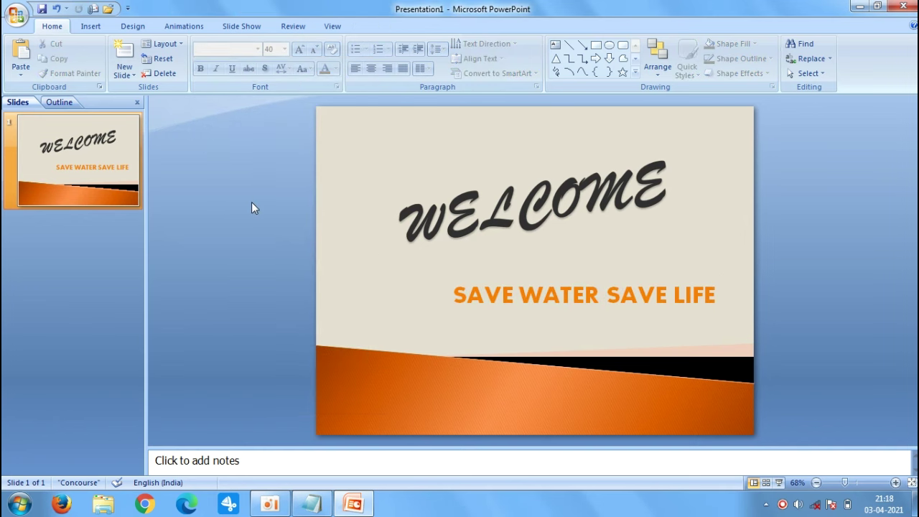
# - Insert a Two Content slide and set its title font colour to orange
pyautogui.click(130, 74)
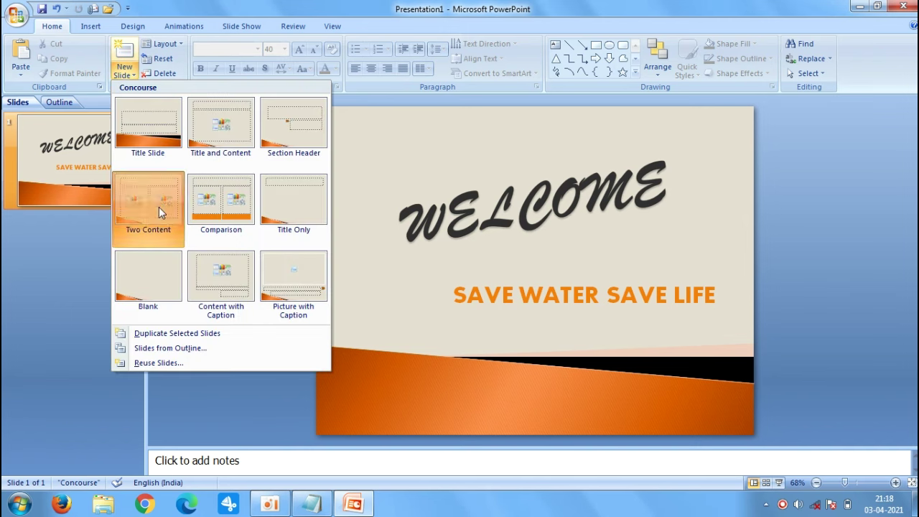
pyautogui.click(158, 207)
pyautogui.click(564, 150)
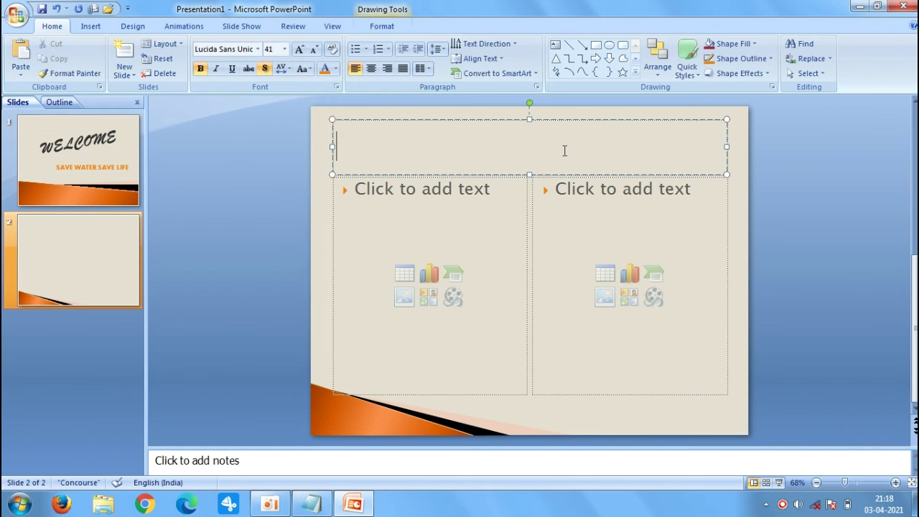
pyautogui.click(335, 69)
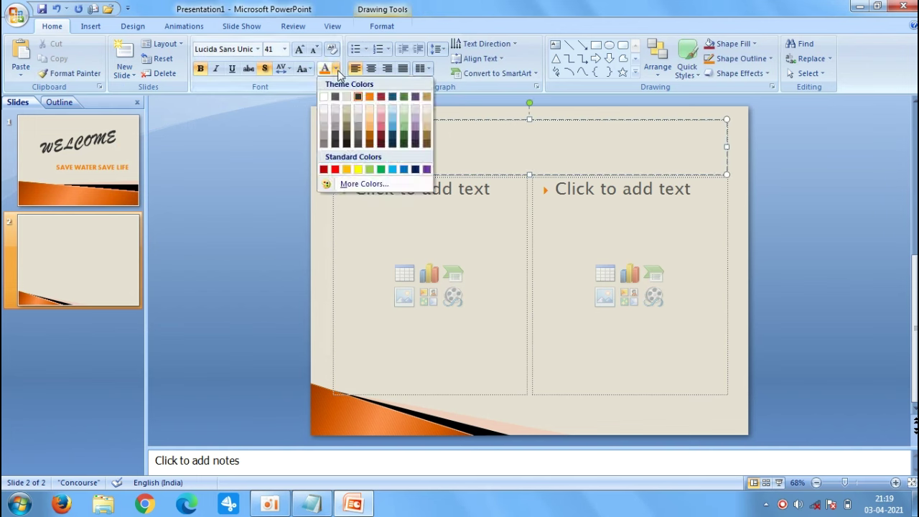
pyautogui.click(370, 97)
# - Copy 'Pollution of water' from Notepad and paste it as slide 2's title
pyautogui.click(311, 504)
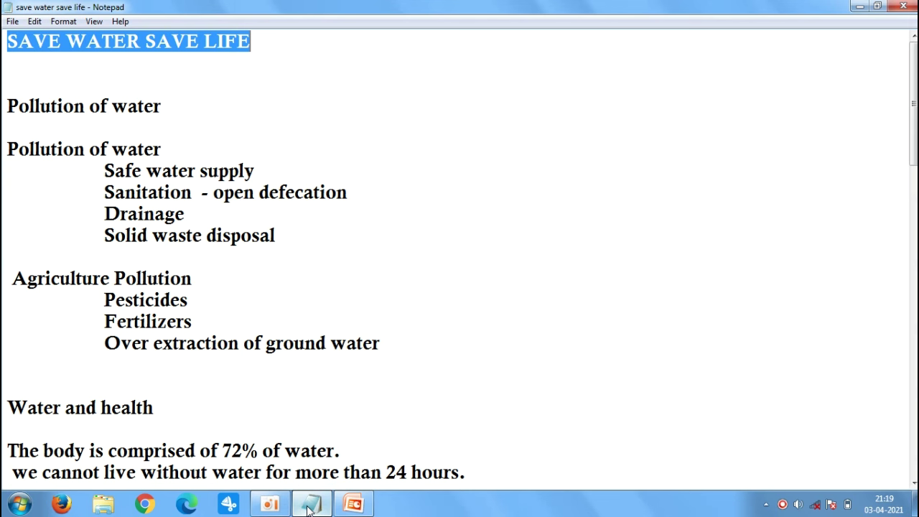
pyautogui.moveTo(205, 112); pyautogui.dragTo(4, 108)
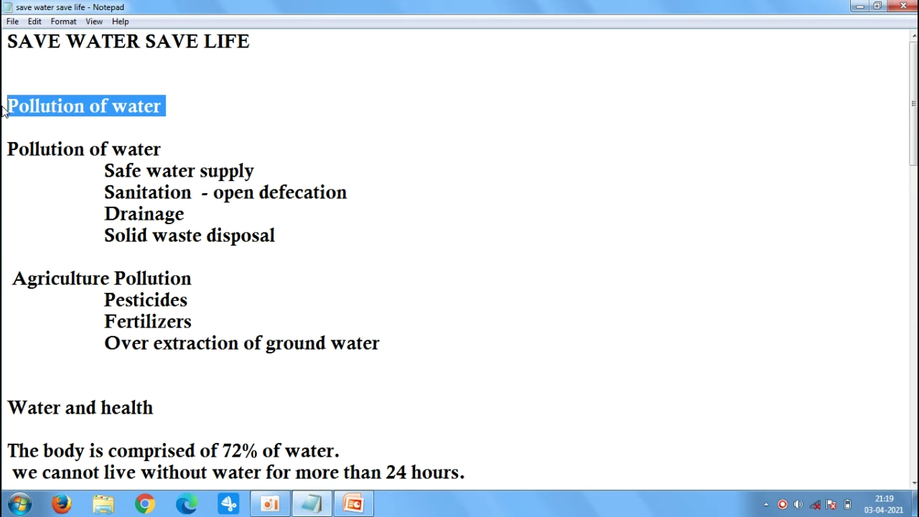
pyautogui.rightClick(24, 107)
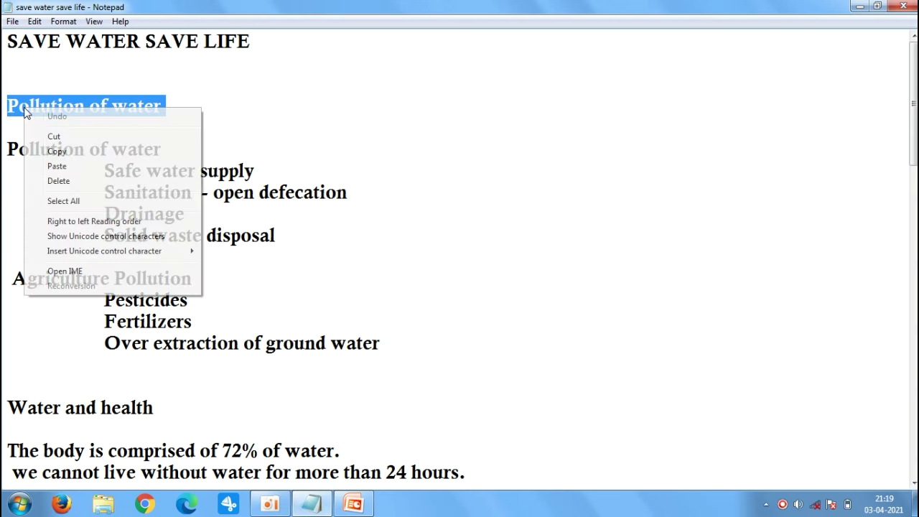
pyautogui.click(56, 153)
pyautogui.click(352, 504)
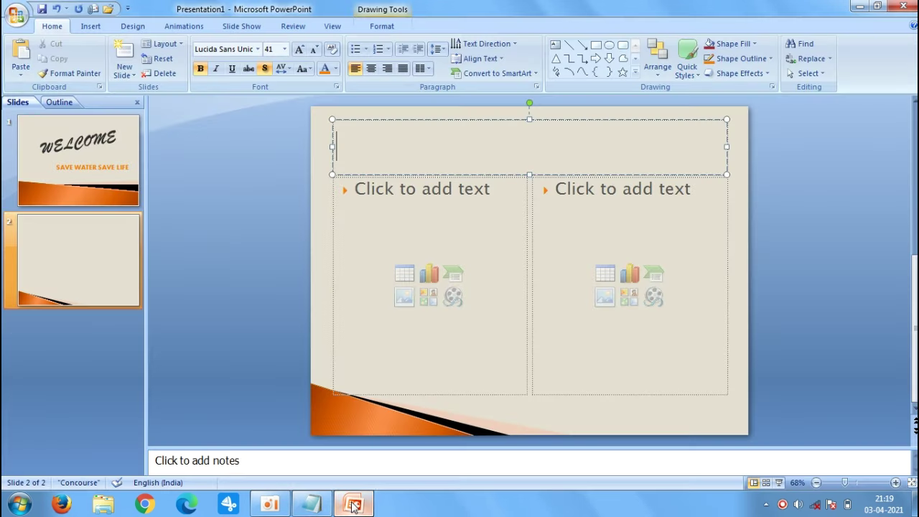
pyautogui.rightClick(459, 156)
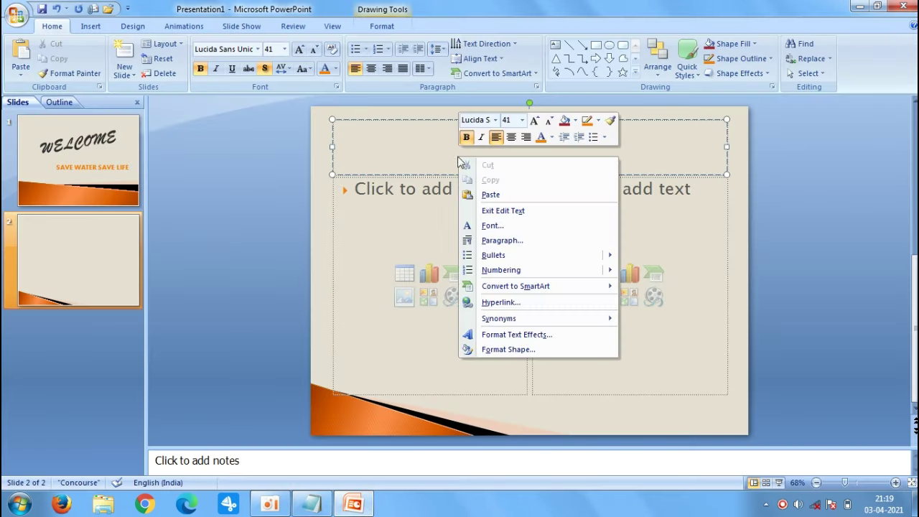
pyautogui.click(469, 192)
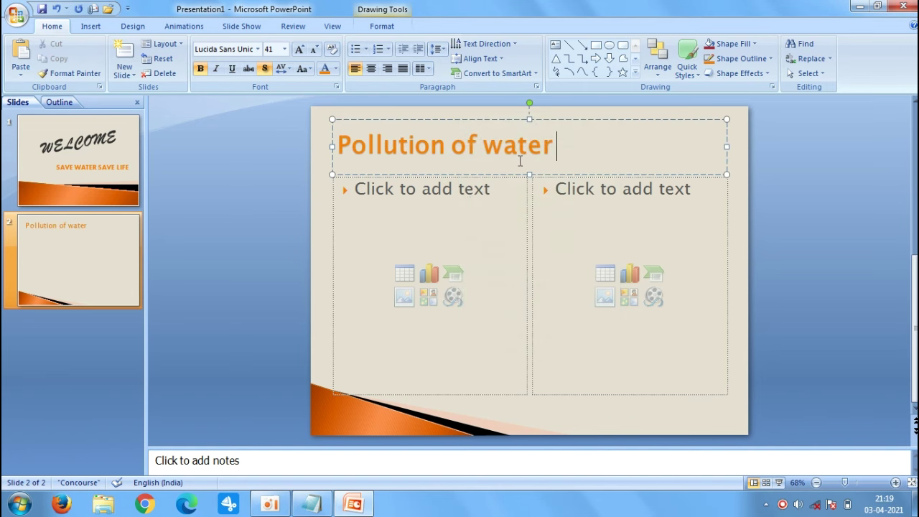
pyautogui.click(493, 207)
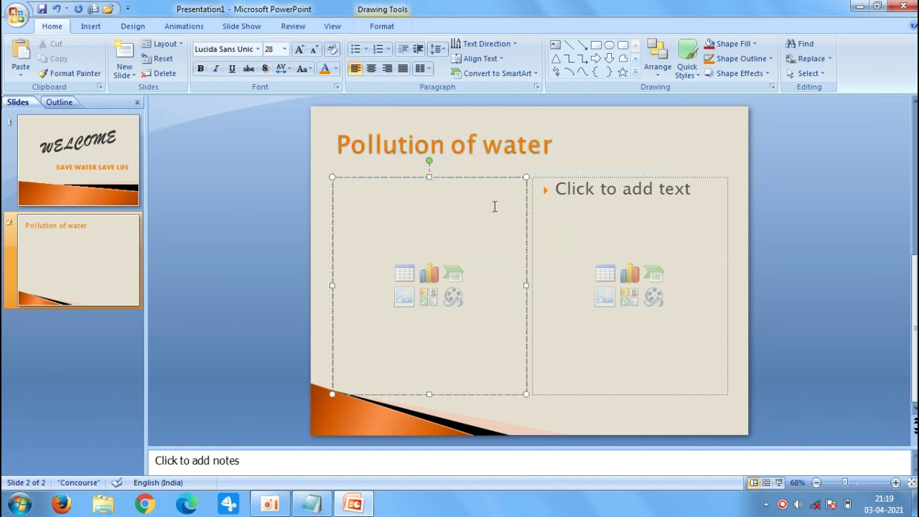
# - Paste 'Pollution of water' into the left column and switch on hollow square bullets
pyautogui.click(321, 500)
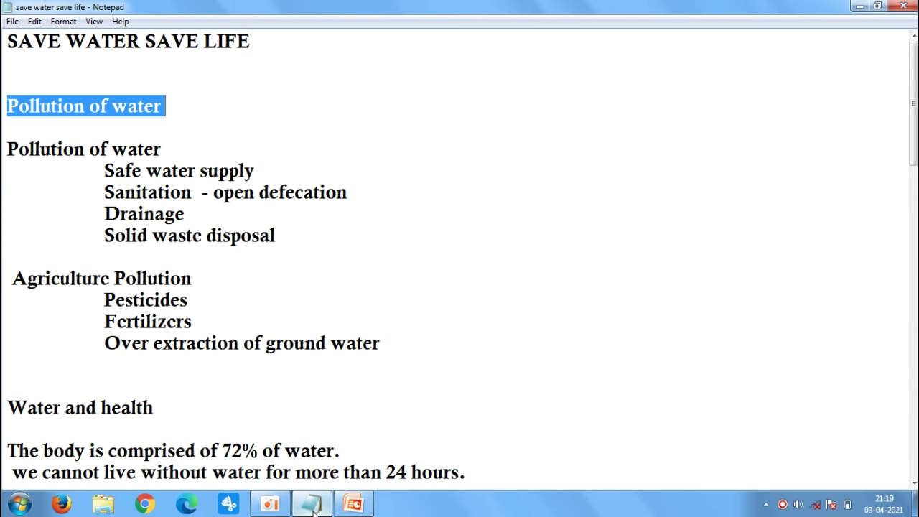
pyautogui.moveTo(161, 148); pyautogui.dragTo(4, 152)
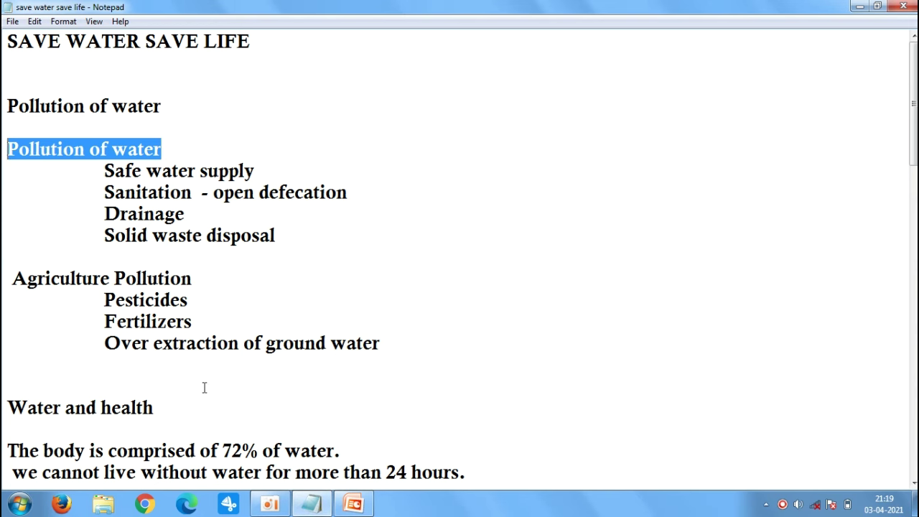
pyautogui.click(355, 503)
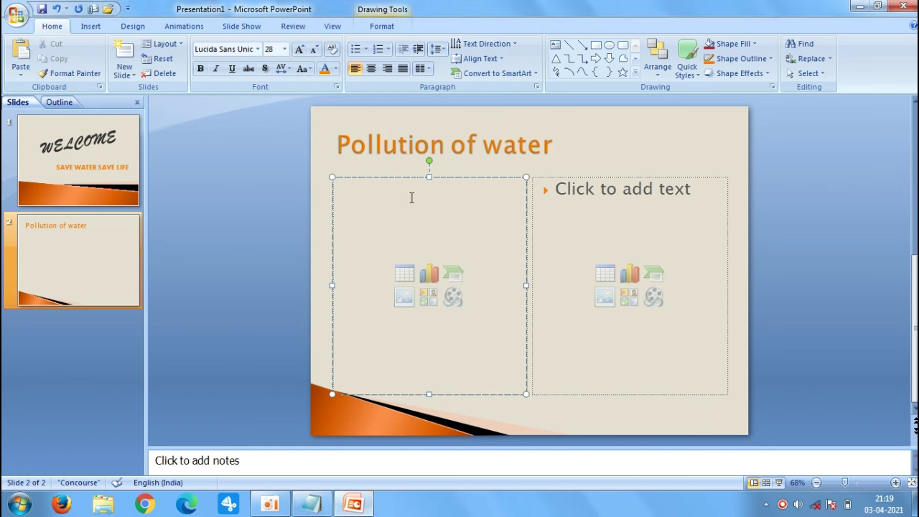
pyautogui.hotkey('ctrl', 'v')
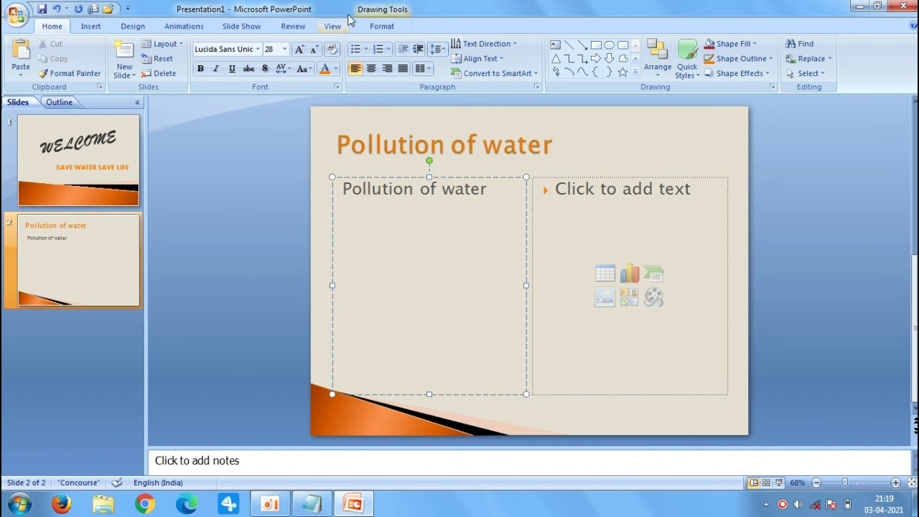
pyautogui.click(365, 49)
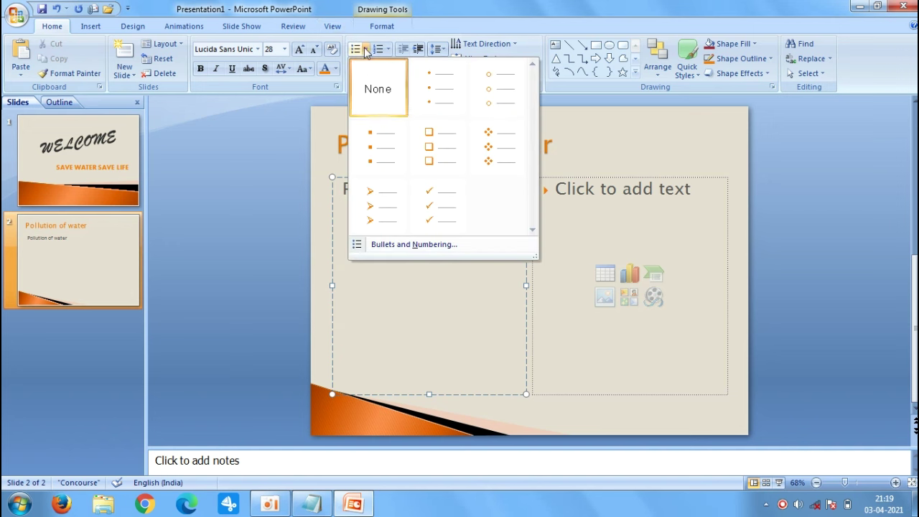
pyautogui.click(424, 147)
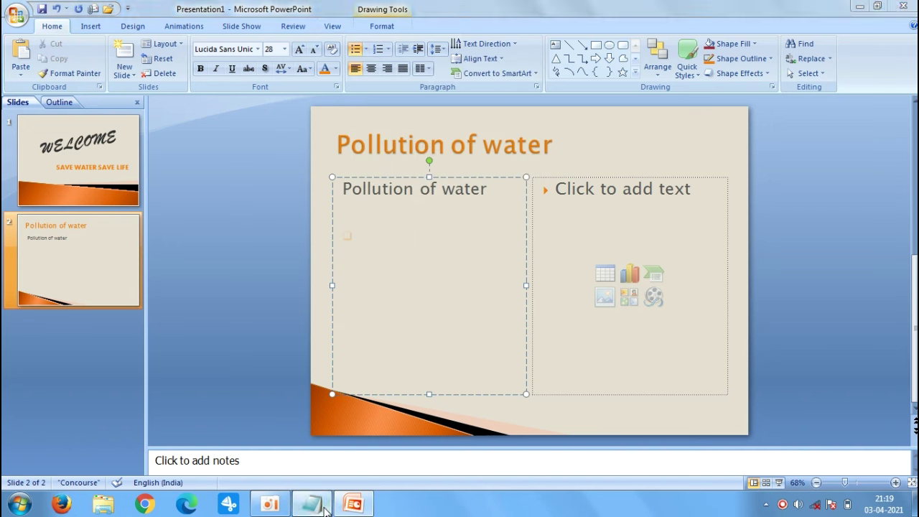
# - Paste Safe water supply, Sanitation, Drainage, Solid waste disposal as bullets and remove leading spaces
pyautogui.click(330, 511)
pyautogui.click(96, 172)
pyautogui.moveTo(96, 172)
pyautogui.mouseDown()
pyautogui.moveTo(330, 257)
pyautogui.moveTo(315, 242)
pyautogui.mouseUp()
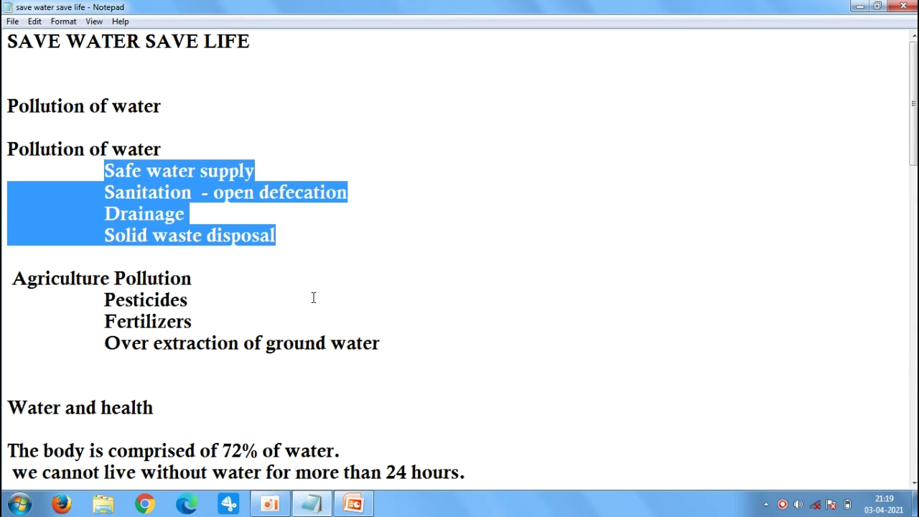
pyautogui.click(353, 504)
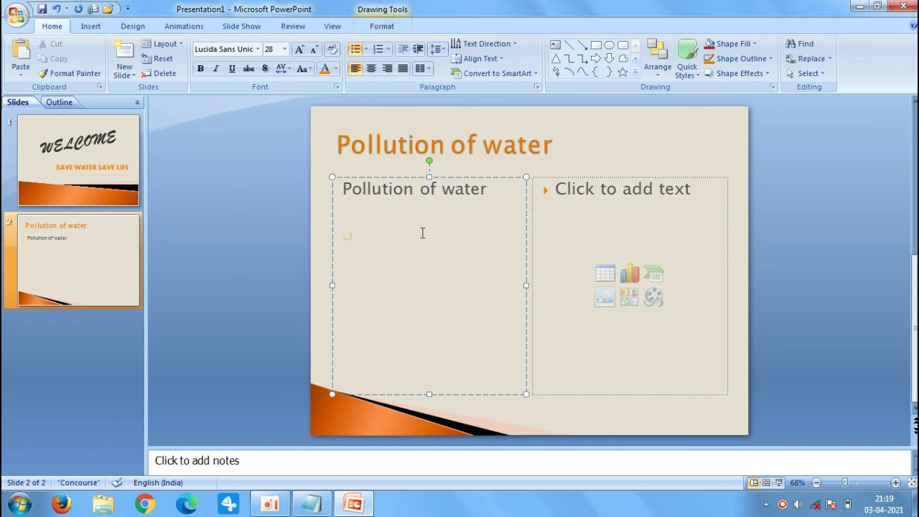
pyautogui.hotkey('ctrl', 'v')
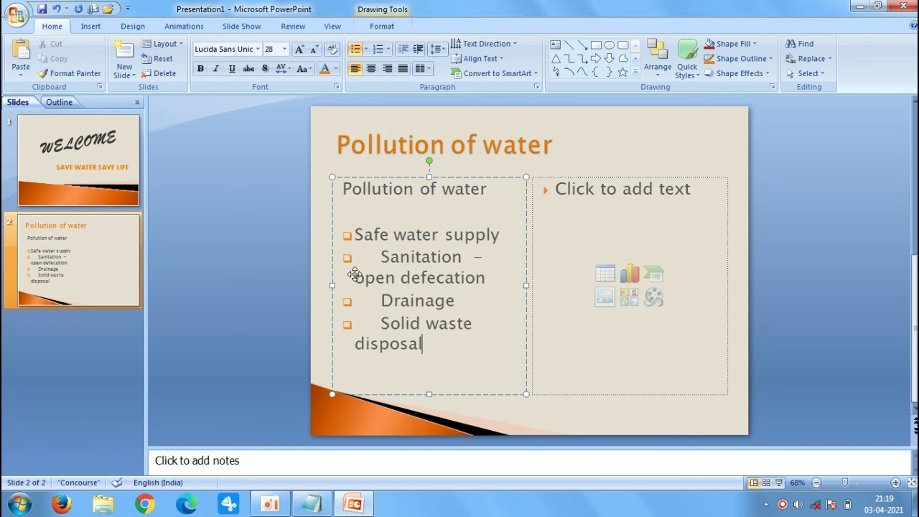
pyautogui.click(374, 261)
pyautogui.press('BackSpace')
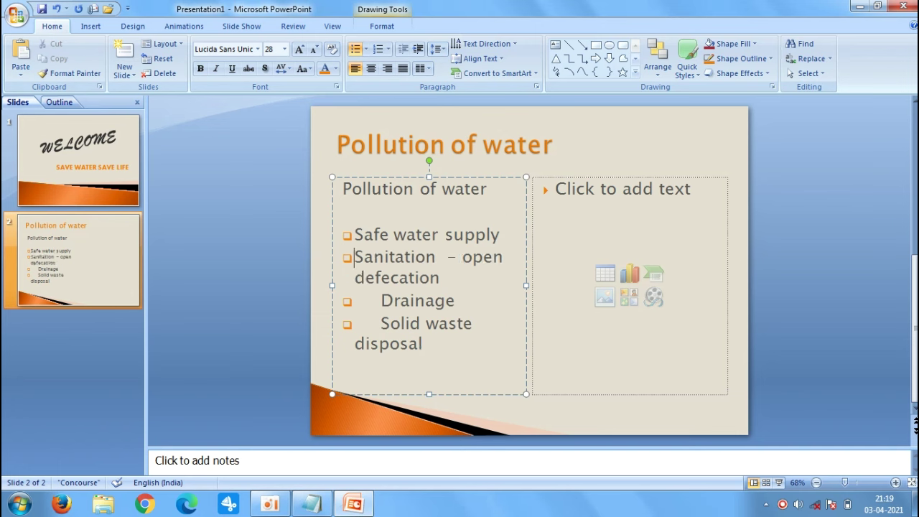
pyautogui.click(382, 300)
pyautogui.press('BackSpace')
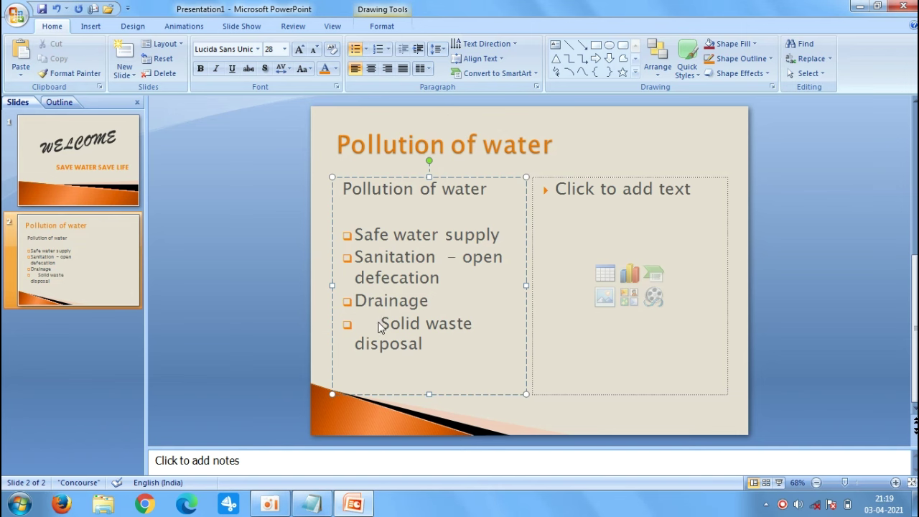
pyautogui.click(379, 324)
pyautogui.press('BackSpace')
# - Paste the unbulleted heading Agriculture Pollution into the right column, then start a square-bulleted line
pyautogui.click(621, 220)
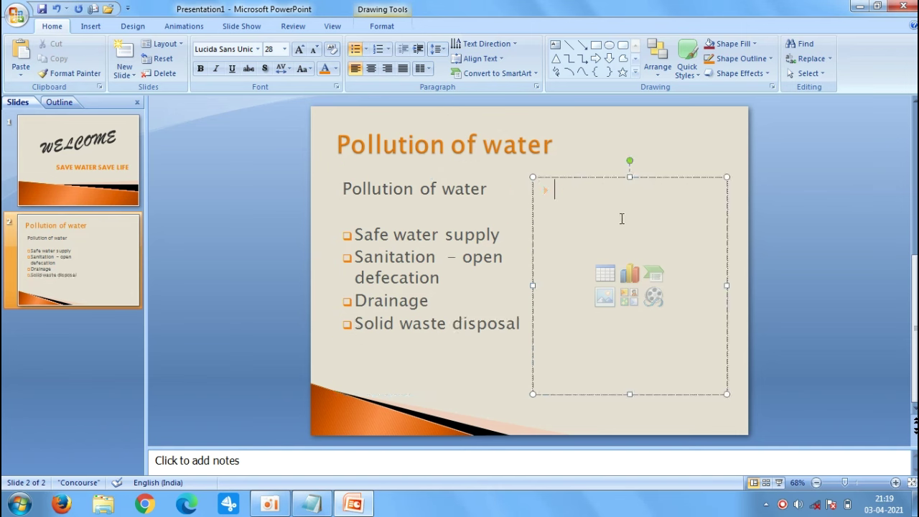
pyautogui.press('BackSpace')
pyautogui.click(312, 504)
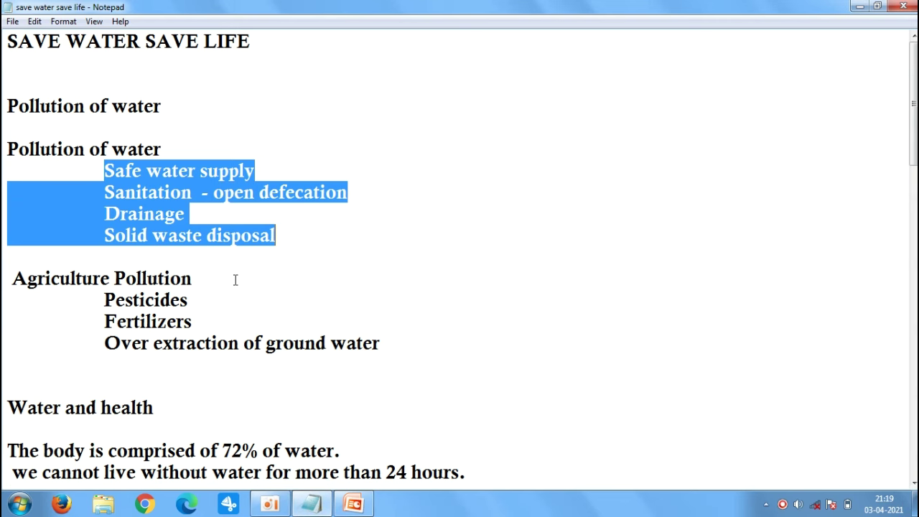
pyautogui.moveTo(235, 280); pyautogui.dragTo(12, 289)
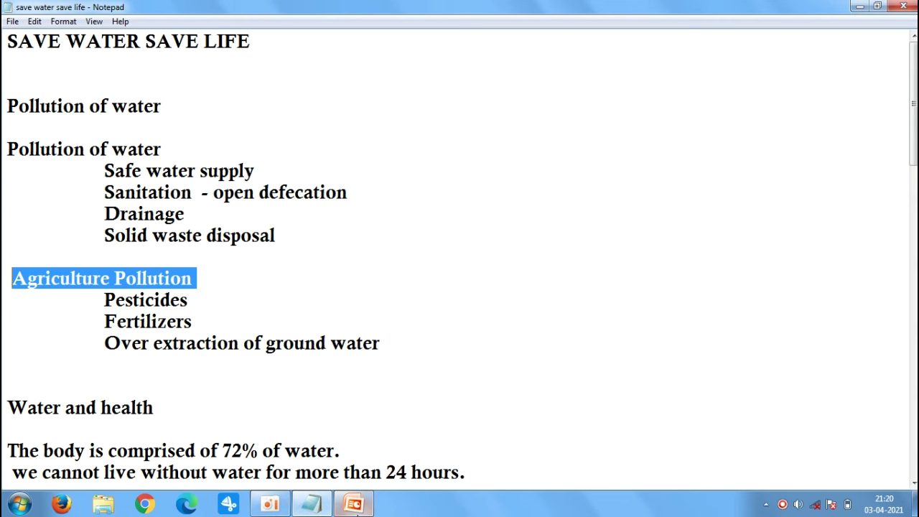
pyautogui.click(353, 504)
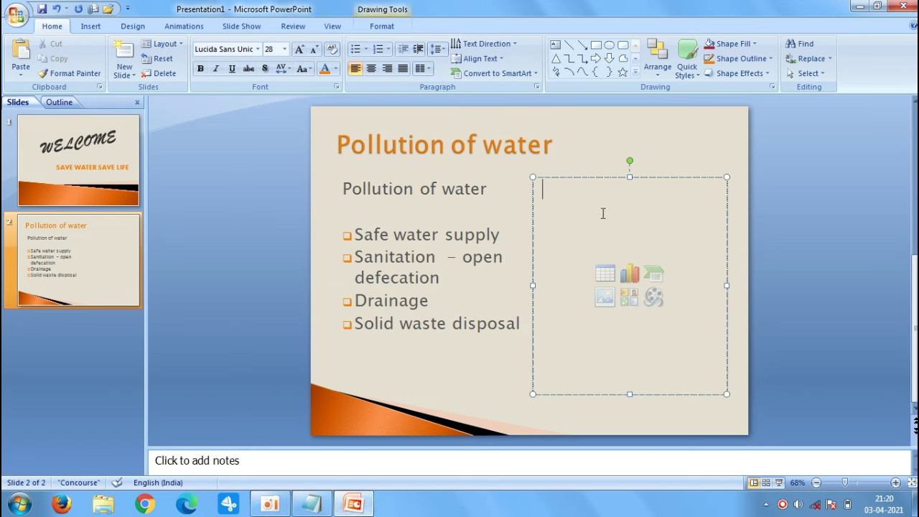
pyautogui.hotkey('ctrl', 'v')
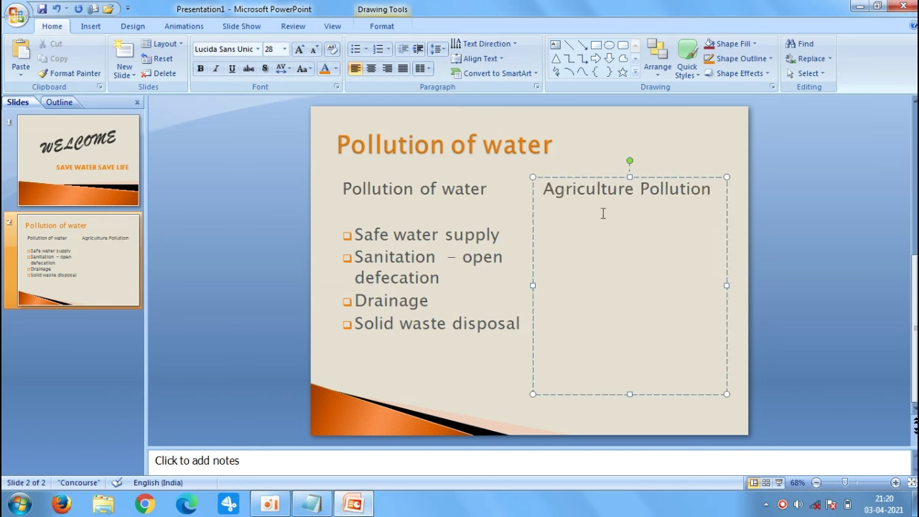
pyautogui.press('Return')
pyautogui.click(368, 50)
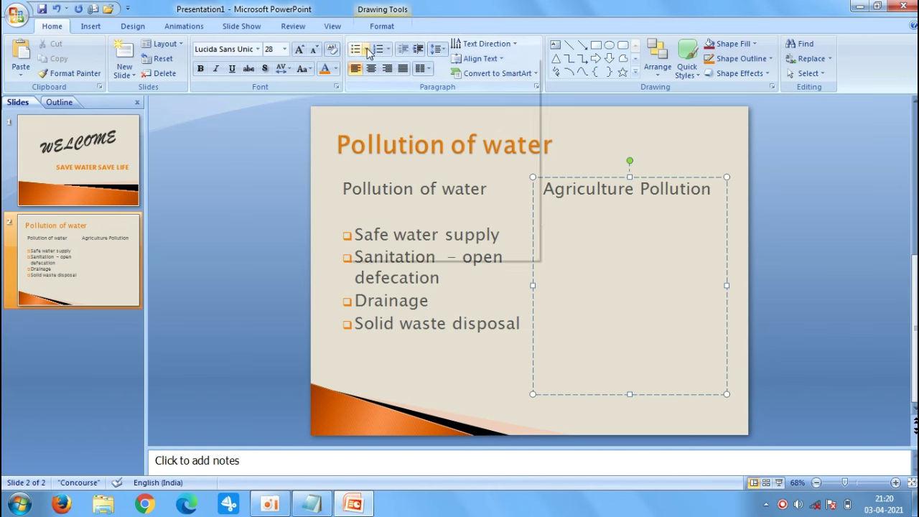
pyautogui.click(430, 136)
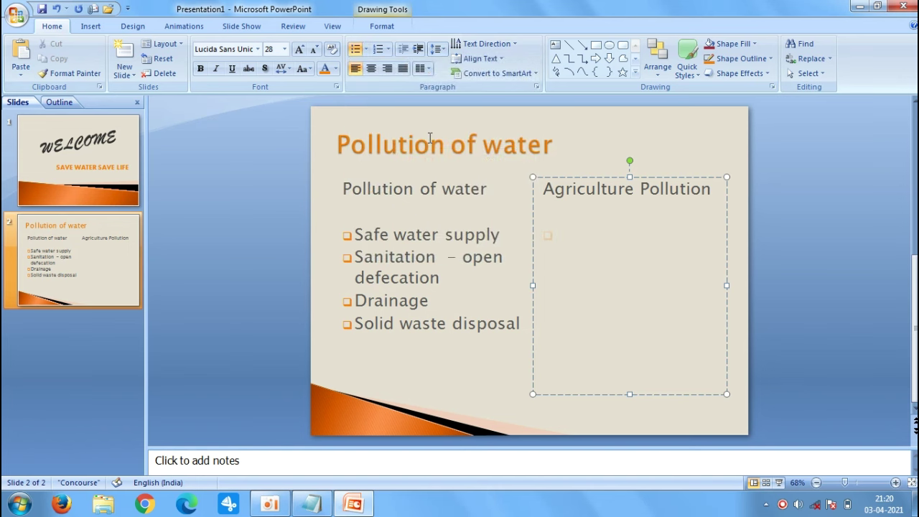
# - Paste Pesticides, Fertilizers and Over extraction of ground water as bullets, removing leading spaces
pyautogui.click(311, 505)
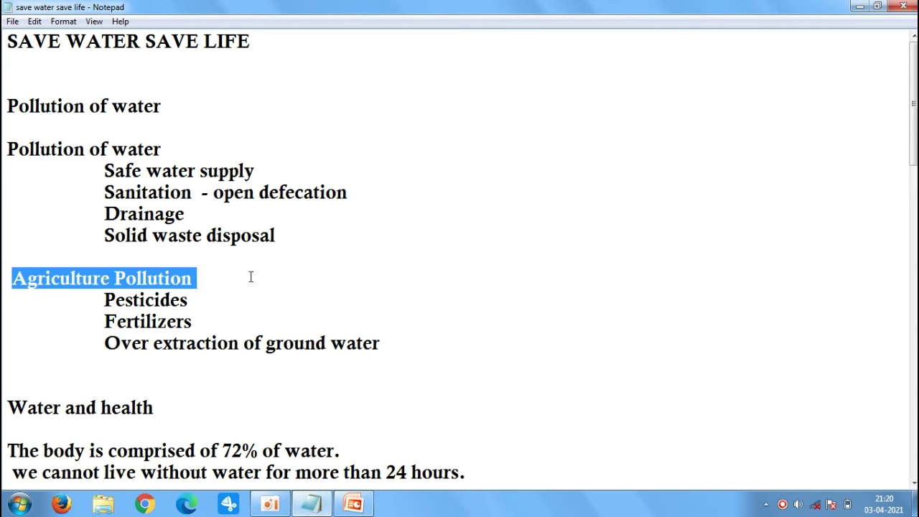
pyautogui.moveTo(94, 293); pyautogui.dragTo(385, 357)
pyautogui.hotkey('ctrl', 'c')
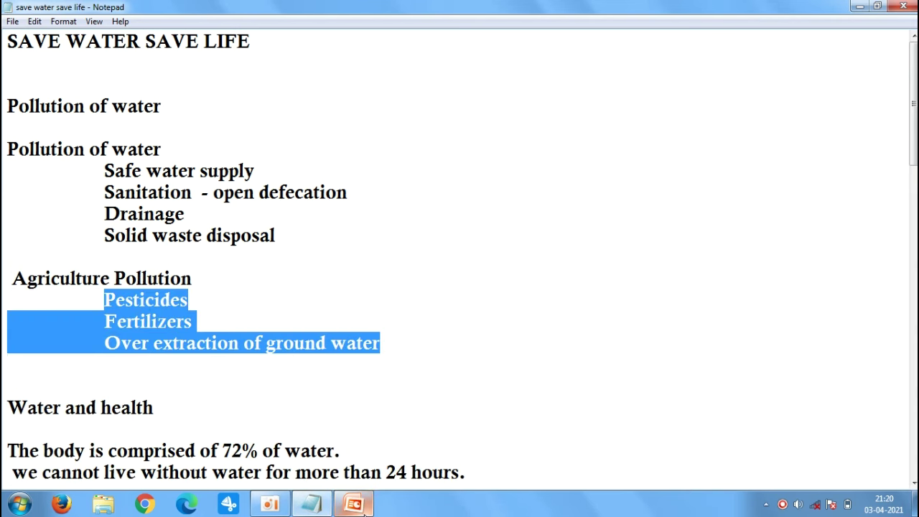
pyautogui.click(359, 505)
pyautogui.hotkey('ctrl', 'v')
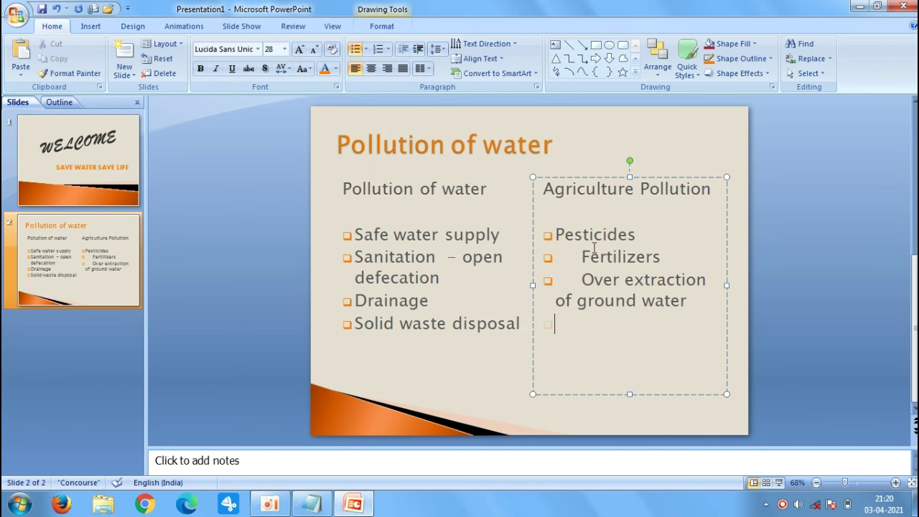
pyautogui.press('BackSpace')
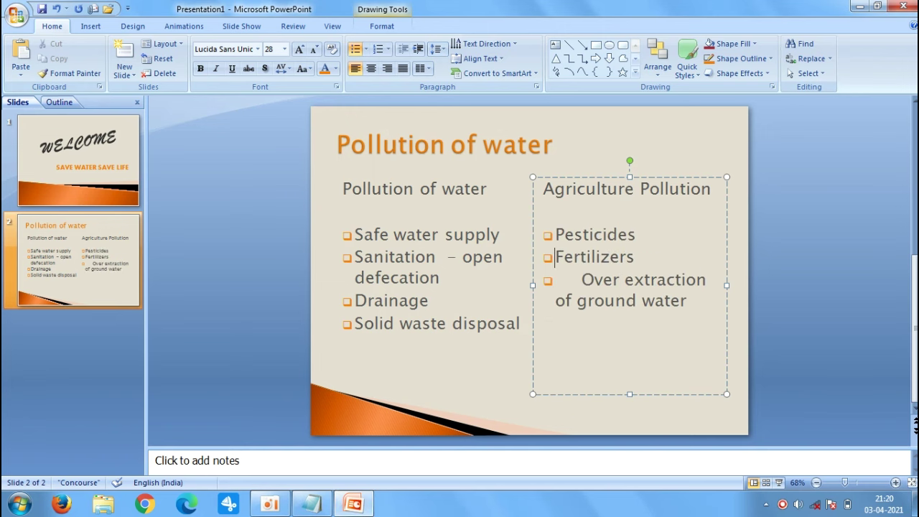
pyautogui.click(581, 279)
pyautogui.press('BackSpace')
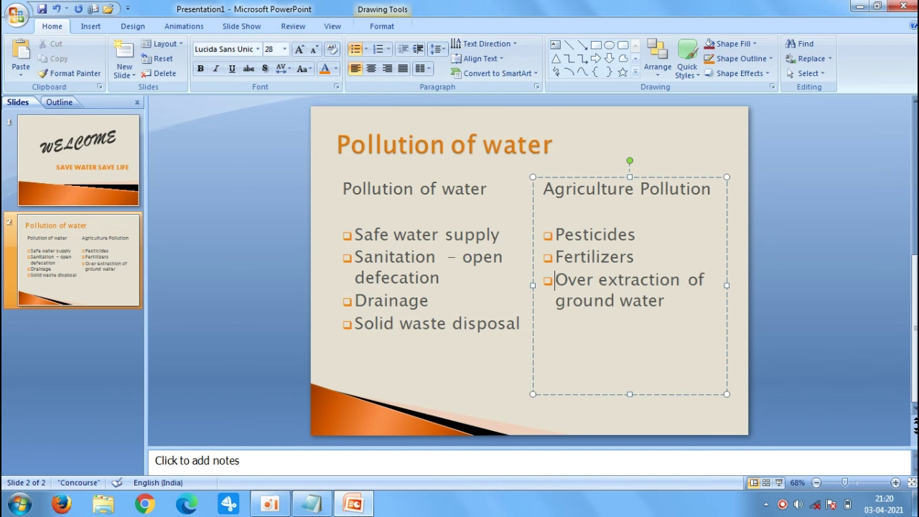
pyautogui.click(316, 287)
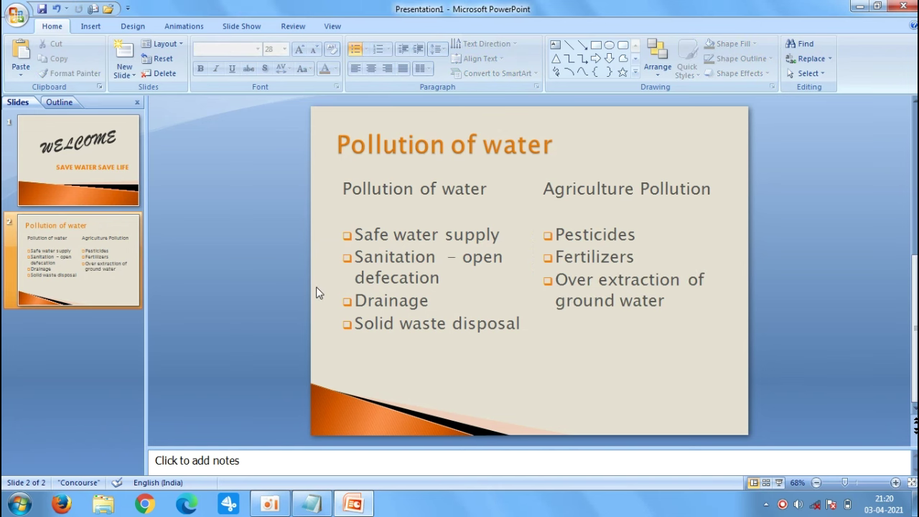
# - Insert a new Two Content slide and place the cursor in its title
pyautogui.click(123, 75)
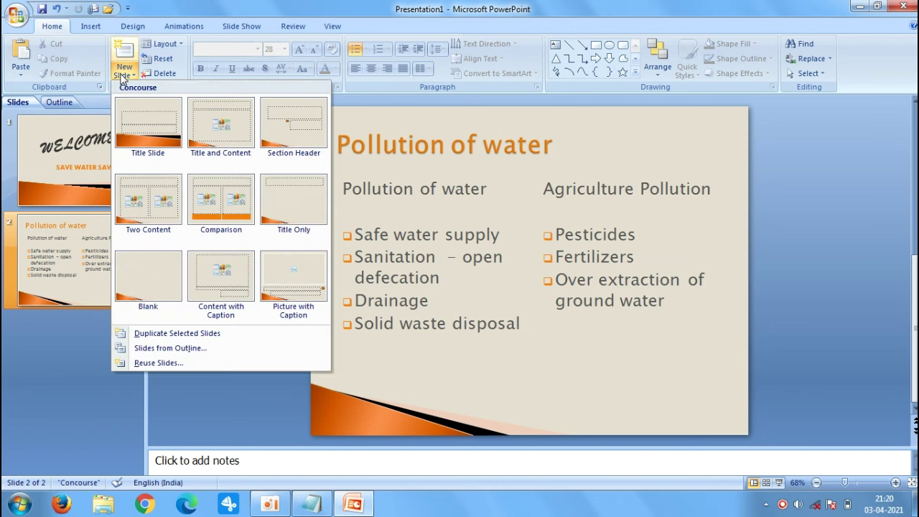
pyautogui.click(168, 223)
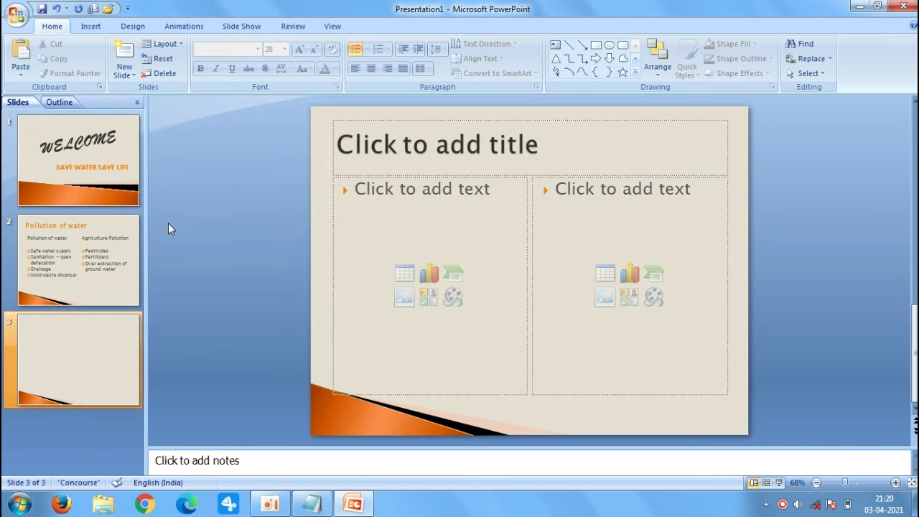
pyautogui.click(572, 146)
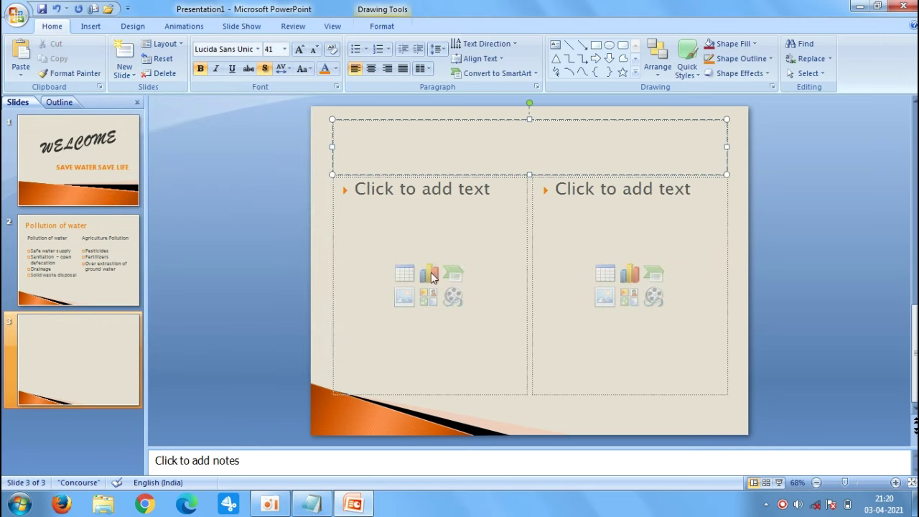
pyautogui.click(335, 69)
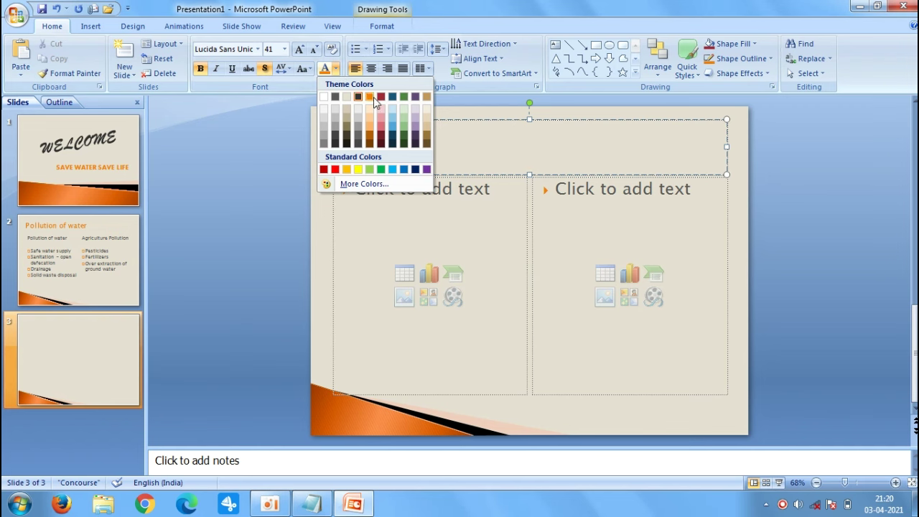
pyautogui.click(373, 98)
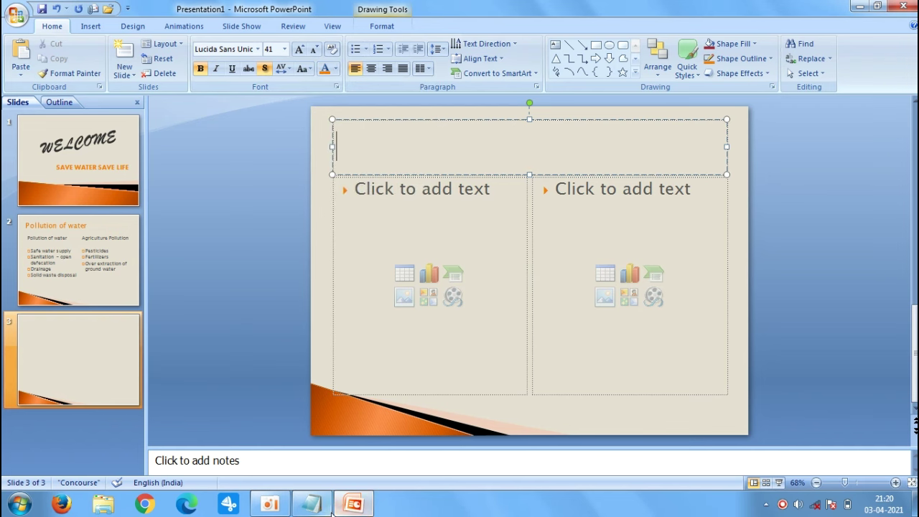
# - Copy 'Water and health' from Notepad and paste it as slide 3's title
pyautogui.click(312, 504)
pyautogui.moveTo(191, 407); pyautogui.dragTo(10, 407)
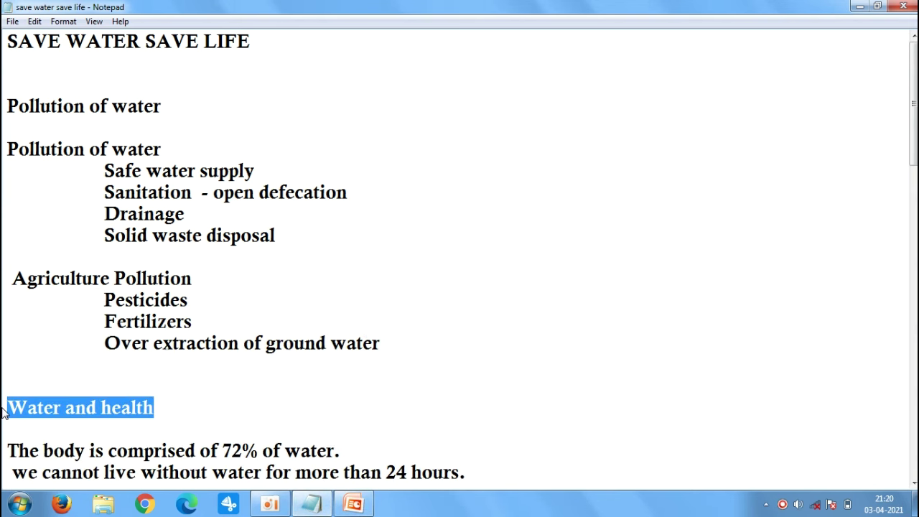
pyautogui.click(353, 504)
pyautogui.hotkey('ctrl', 'v')
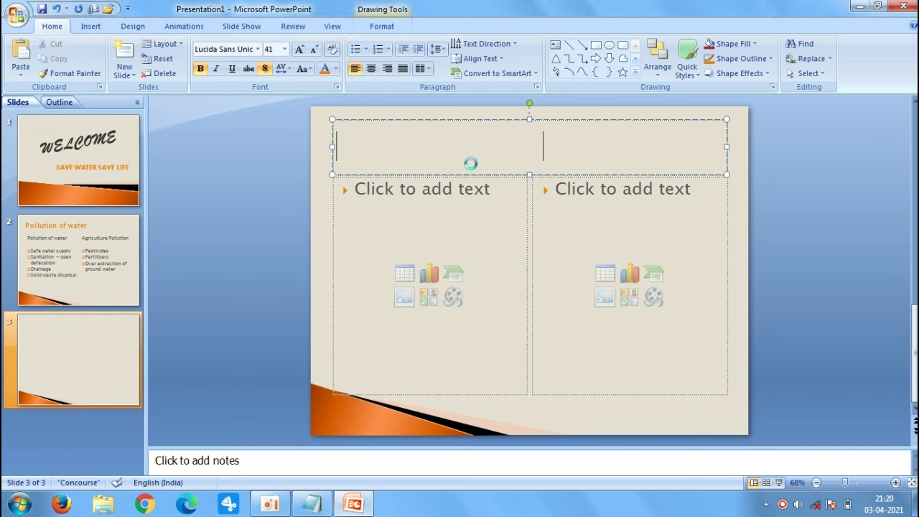
# - Resize the two content columns on the Water and health slide: narrow the right one, widen the left
pyautogui.click(496, 204)
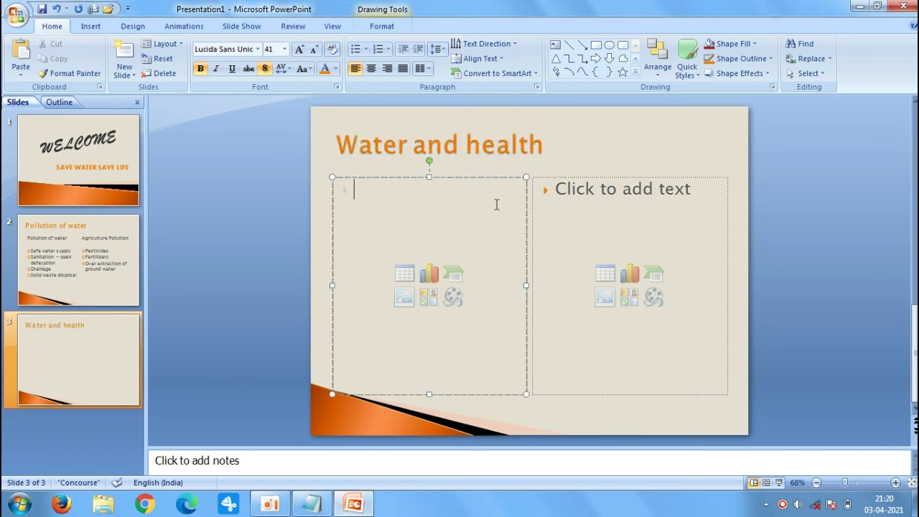
pyautogui.click(557, 259)
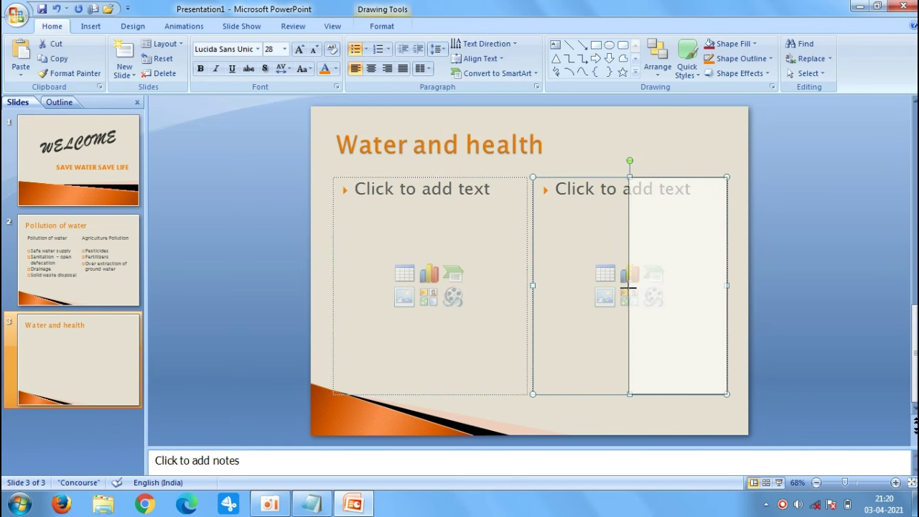
pyautogui.moveTo(533, 287); pyautogui.dragTo(638, 285)
pyautogui.click(480, 267)
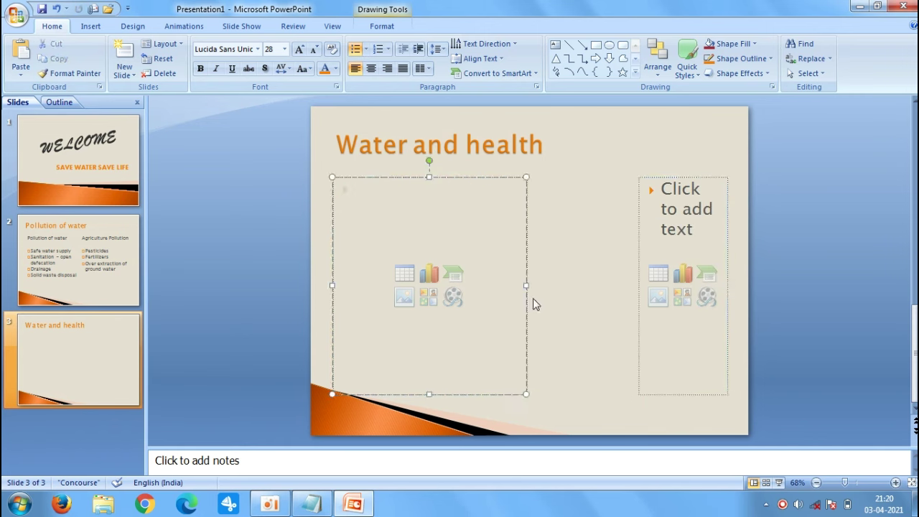
pyautogui.moveTo(527, 285); pyautogui.dragTo(605, 287)
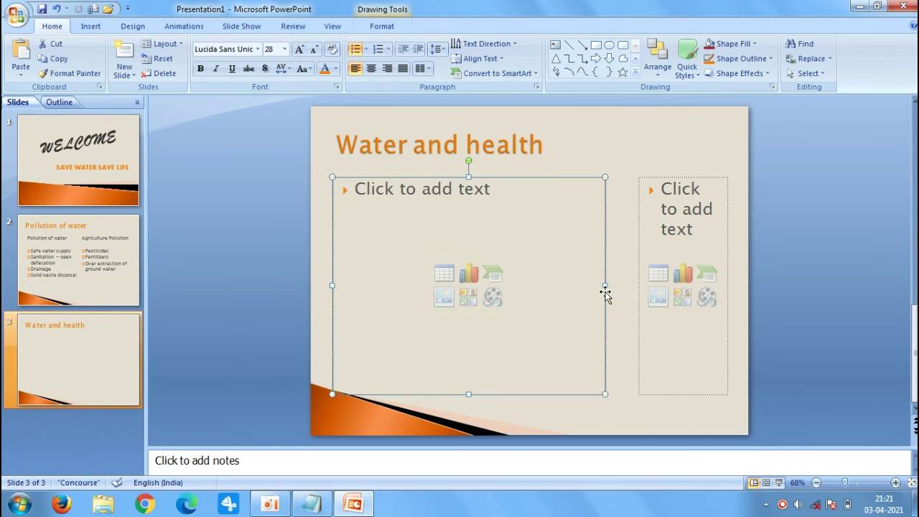
pyautogui.click(658, 334)
pyautogui.moveTo(636, 284); pyautogui.dragTo(622, 287)
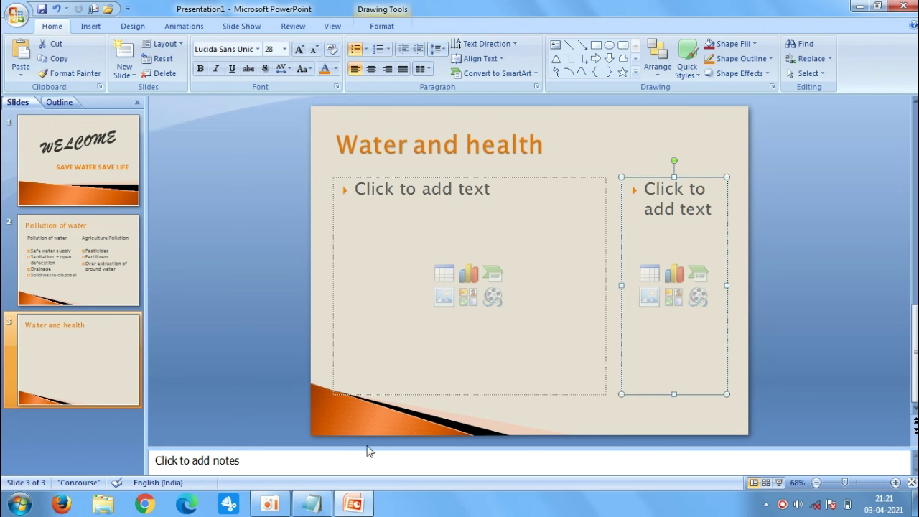
# - Give the left column small filled bullets, then bring up the Notepad notes at Water and health
pyautogui.click(408, 283)
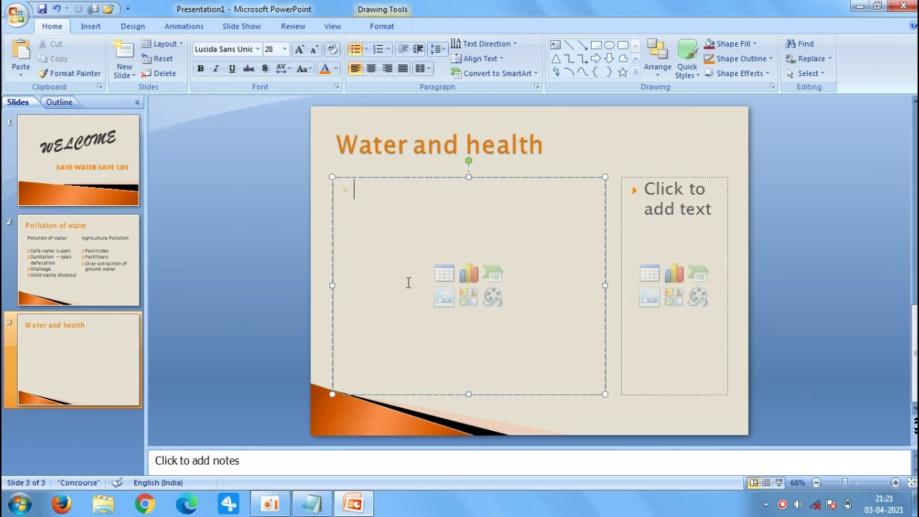
pyautogui.press('BackSpace')
pyautogui.click(367, 49)
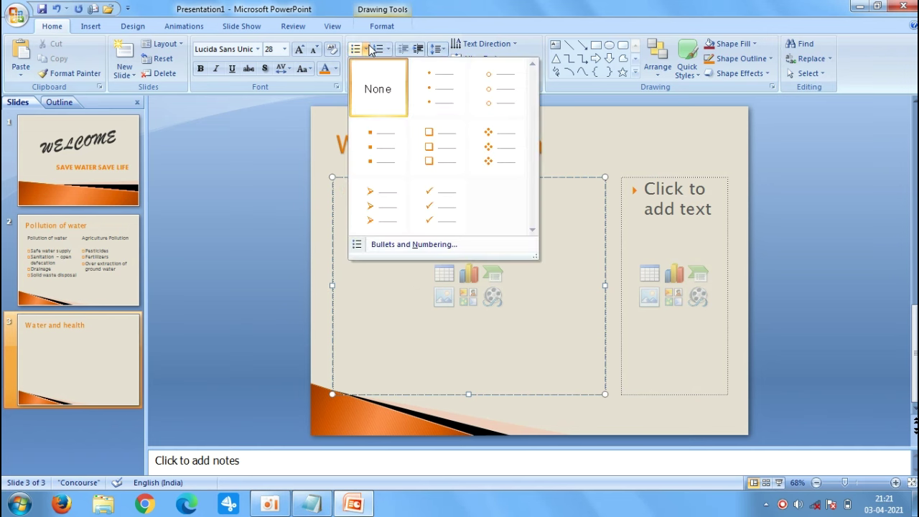
pyautogui.click(449, 149)
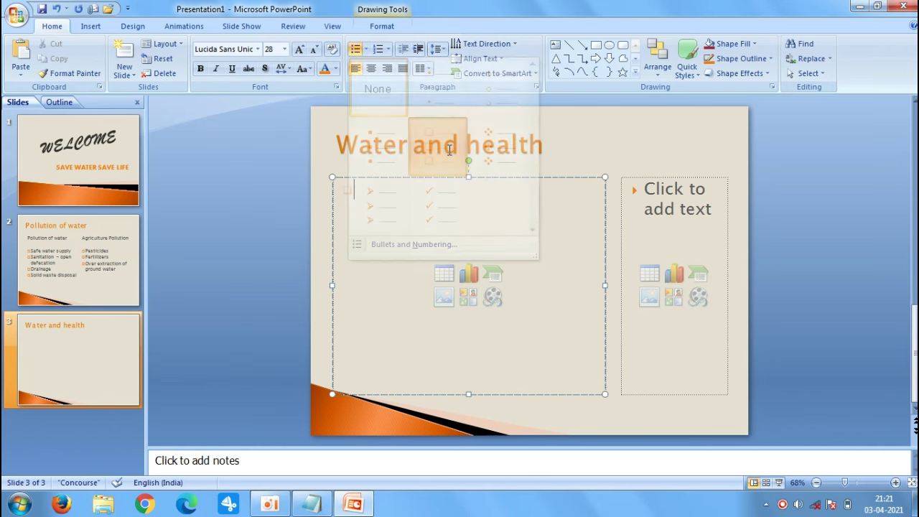
pyautogui.click(367, 50)
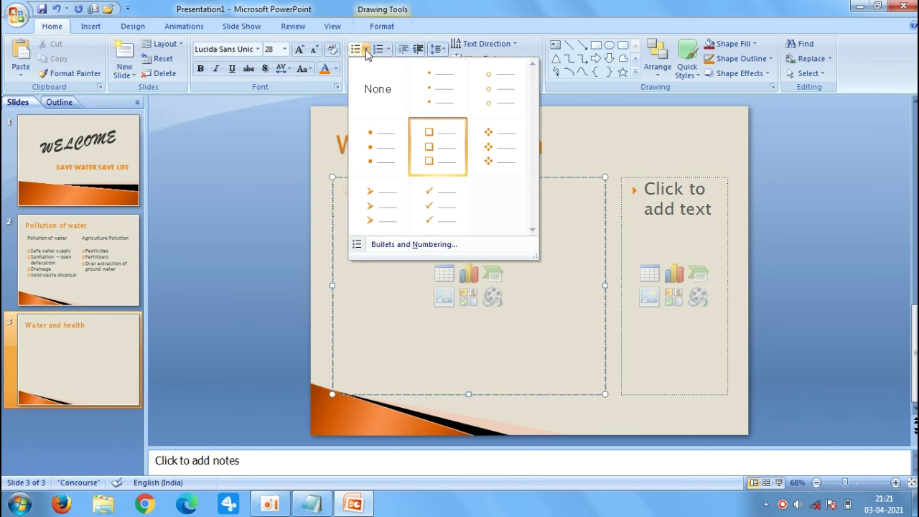
pyautogui.click(384, 150)
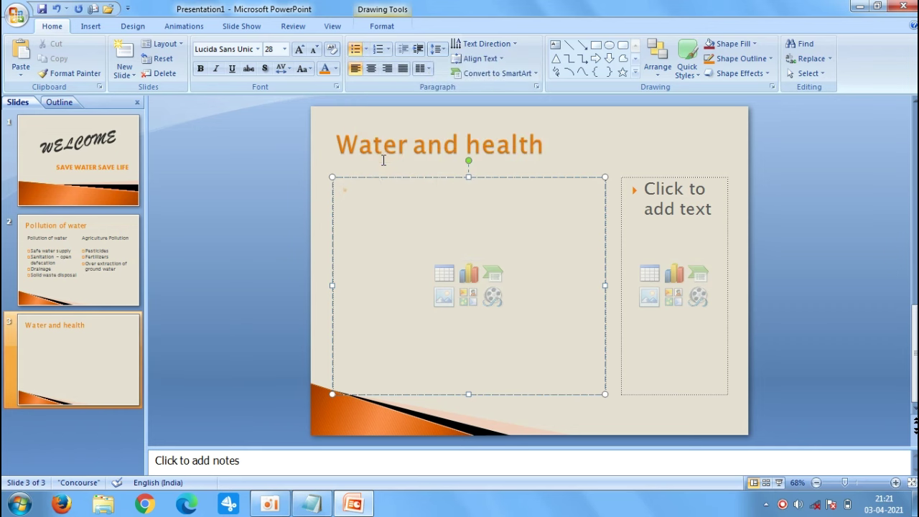
pyautogui.click(312, 505)
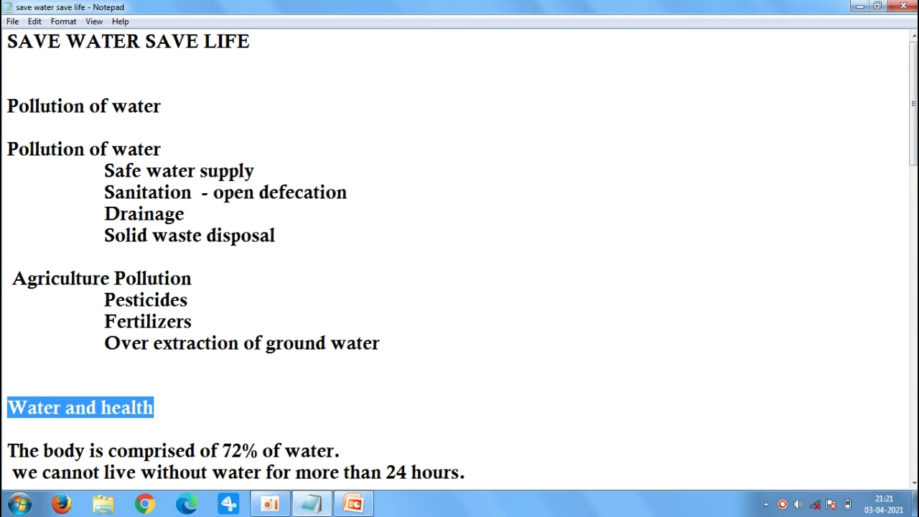
pyautogui.moveTo(913, 104); pyautogui.dragTo(913, 144)
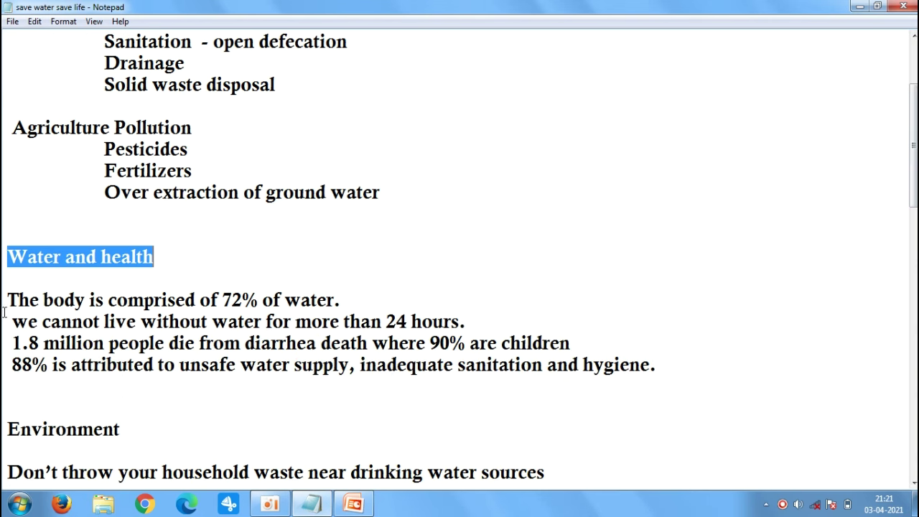
# - Select the four Water and health fact lines in Notepad and go back to PowerPoint
pyautogui.moveTo(5, 297); pyautogui.dragTo(661, 369)
pyautogui.hotkey('ctrl', 'c')
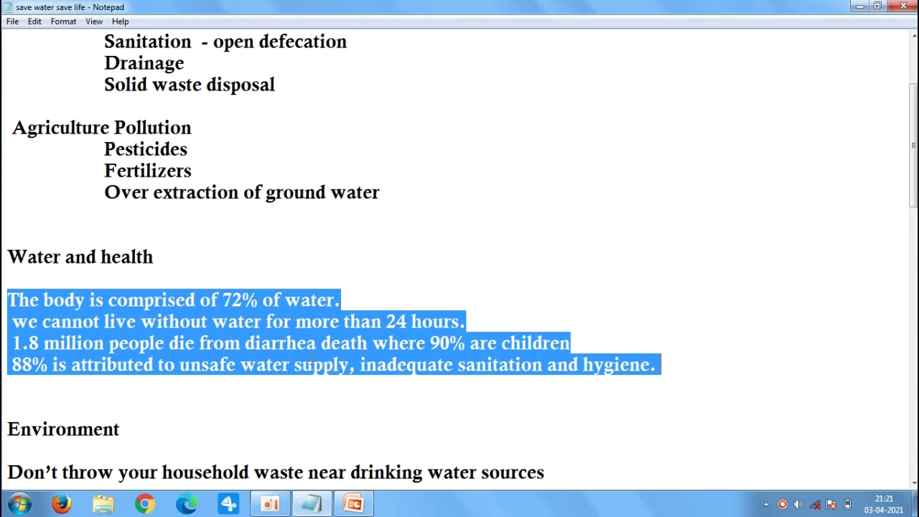
pyautogui.click(354, 503)
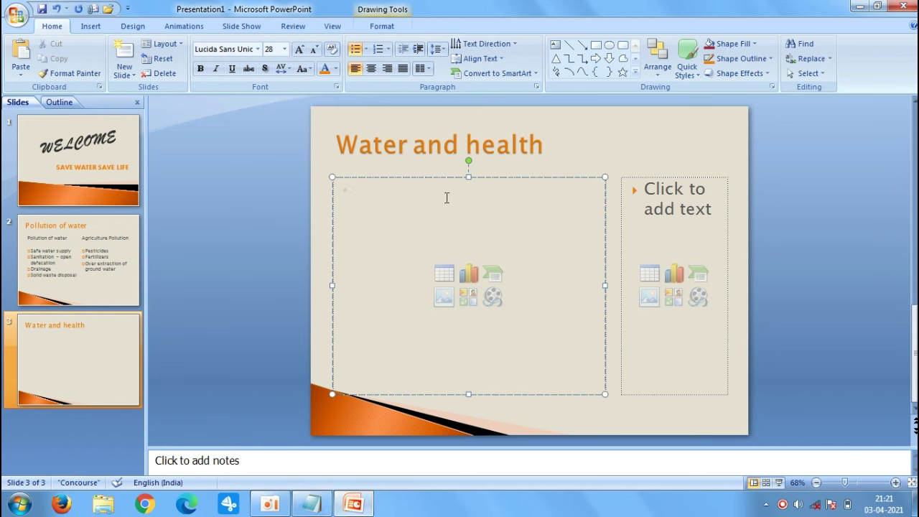
# - Paste the four facts into the left box and insert picture 'download (4)' on the right
pyautogui.hotkey('ctrl', 'v')
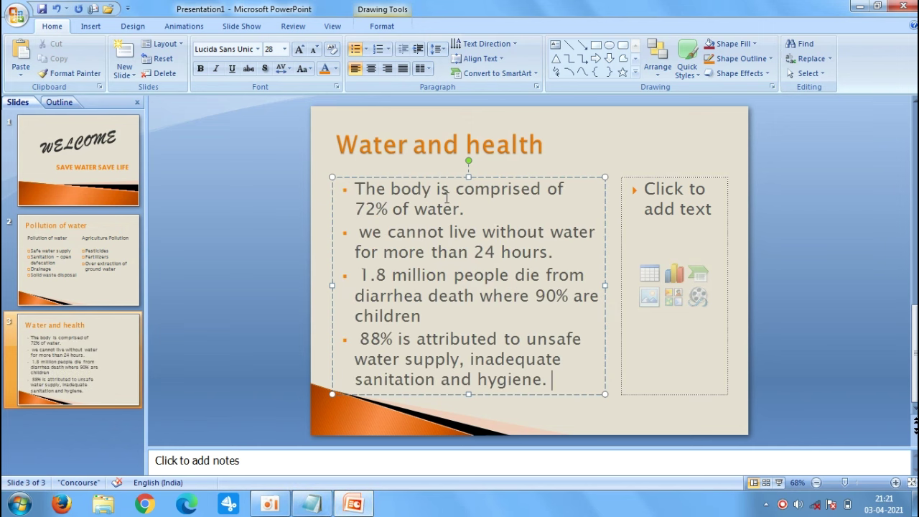
pyautogui.click(249, 263)
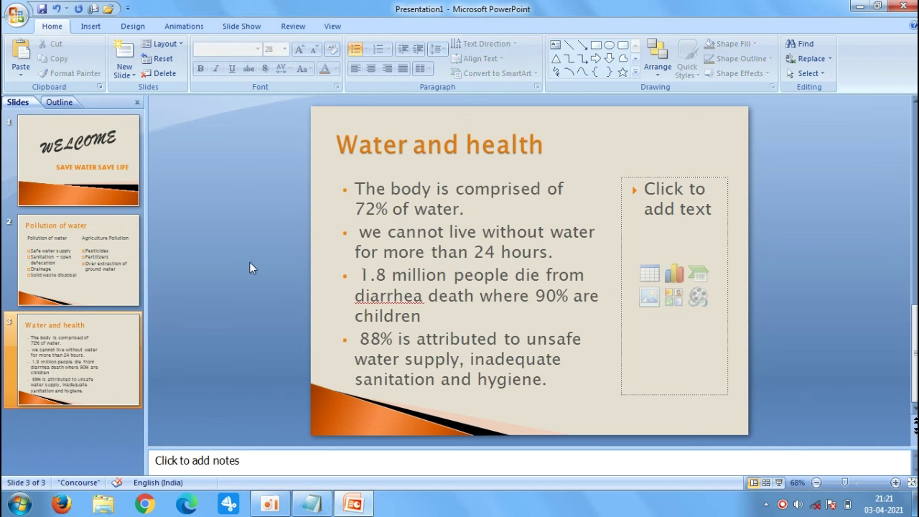
pyautogui.click(644, 298)
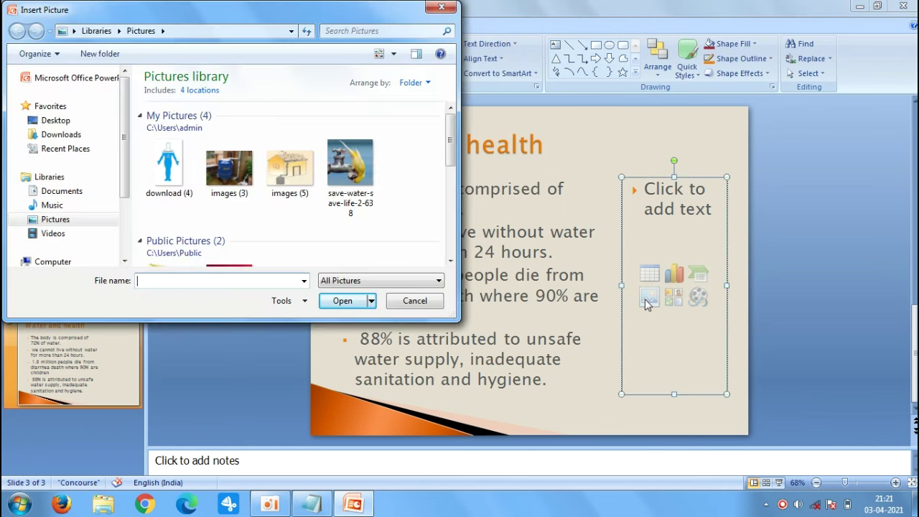
pyautogui.moveTo(168, 166)
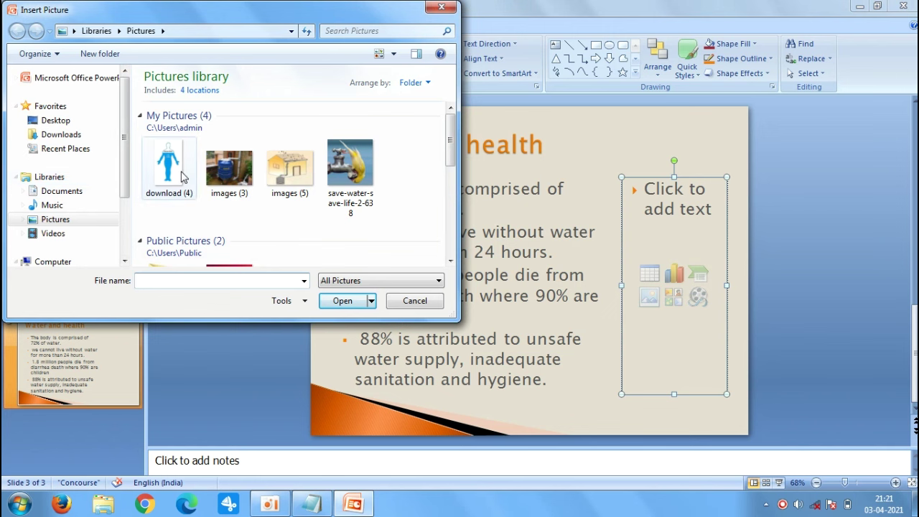
pyautogui.click(182, 173)
pyautogui.click(340, 301)
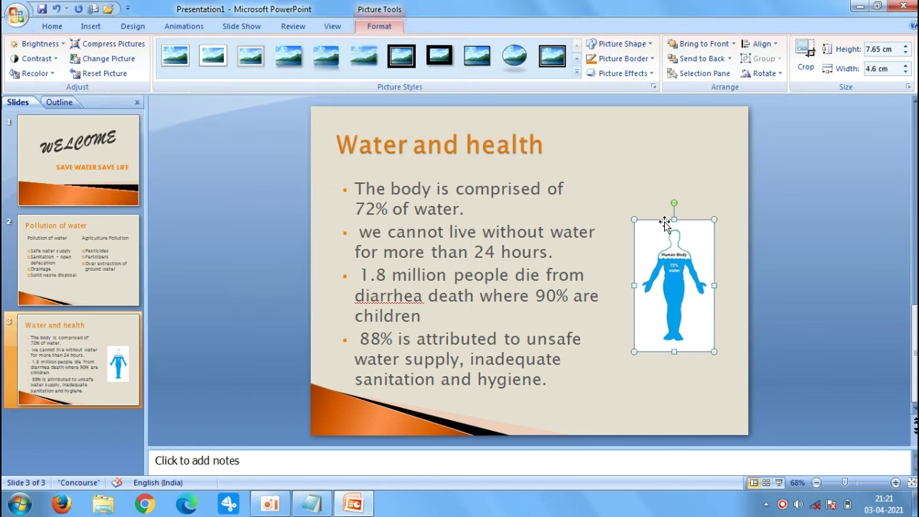
# - Enlarge the human-body picture and widen the bullet text box so lines run longer
pyautogui.moveTo(715, 219); pyautogui.dragTo(741, 175)
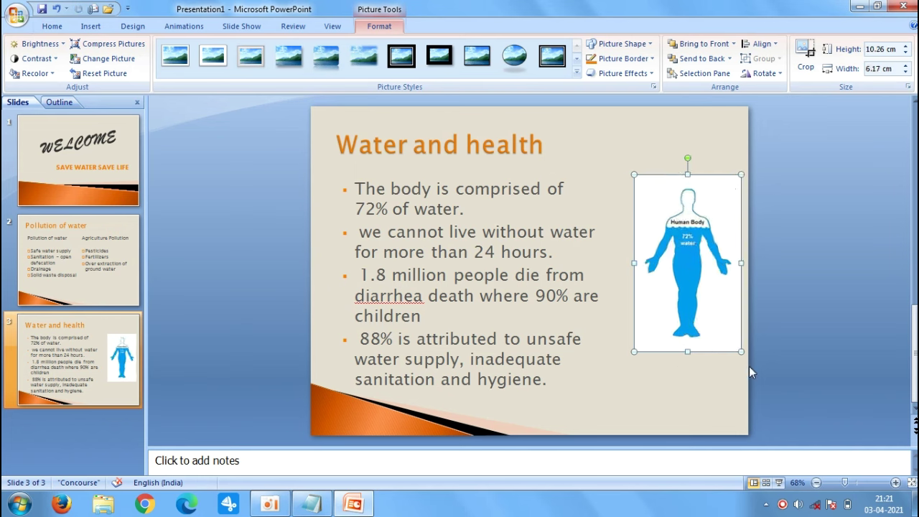
pyautogui.click(785, 323)
pyautogui.click(672, 281)
pyautogui.moveTo(634, 263); pyautogui.dragTo(648, 263)
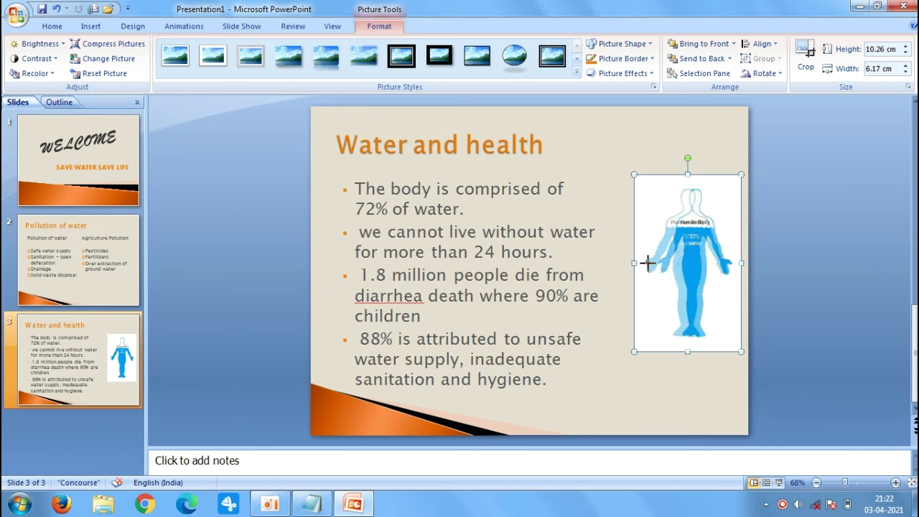
pyautogui.click(529, 275)
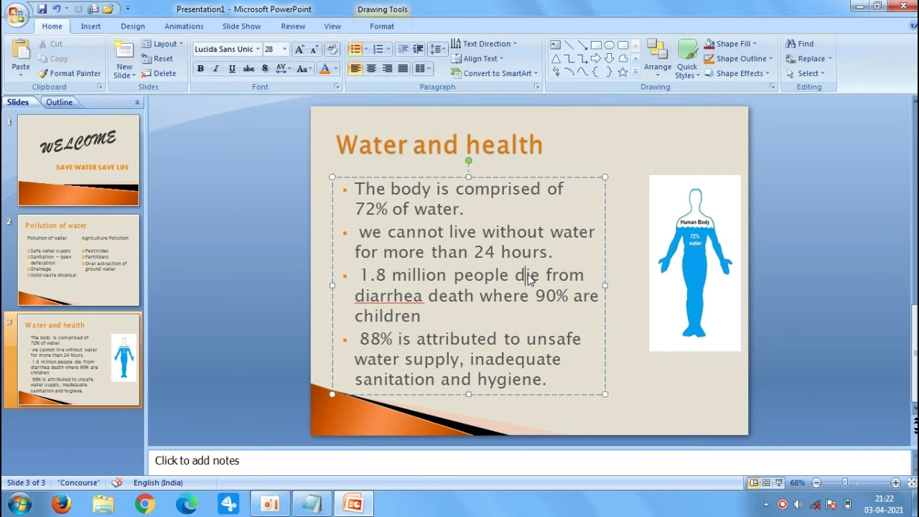
pyautogui.moveTo(602, 286); pyautogui.dragTo(639, 287)
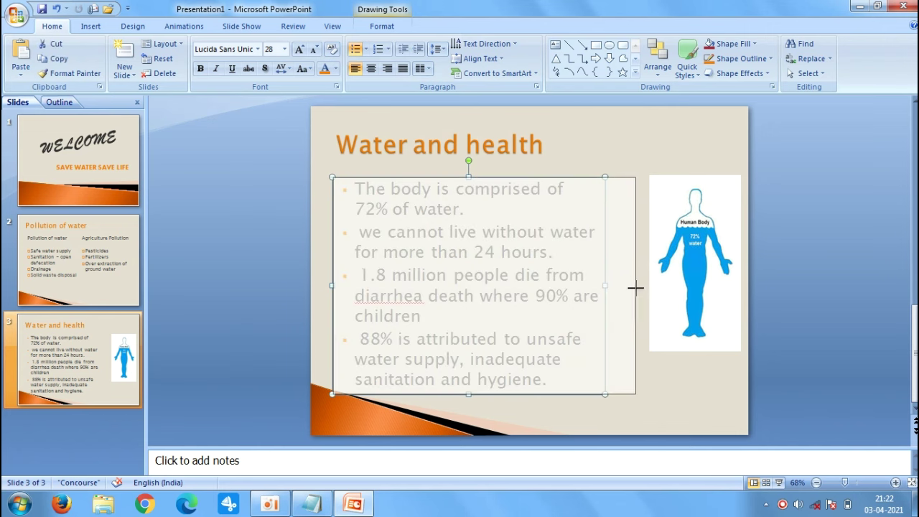
pyautogui.click(829, 280)
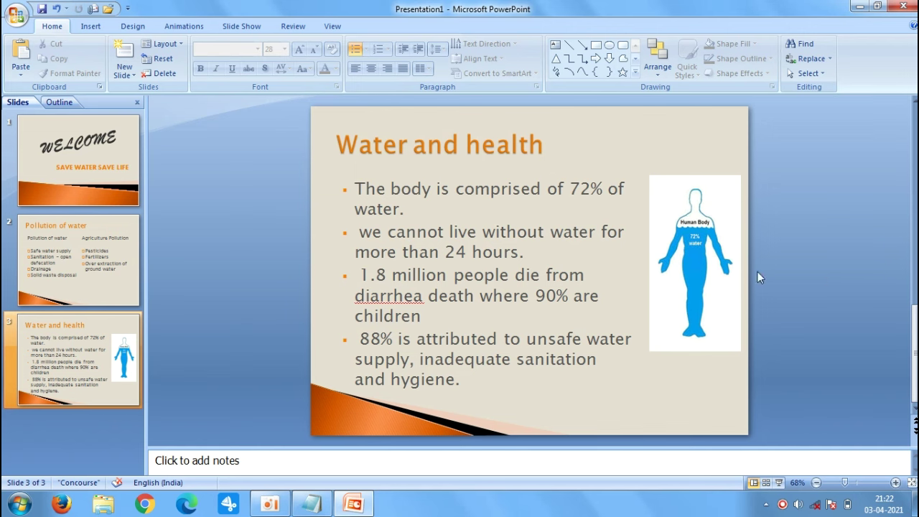
# - Add a new Two Content slide and pick out the Environment heading in the Notepad notes
pyautogui.click(123, 75)
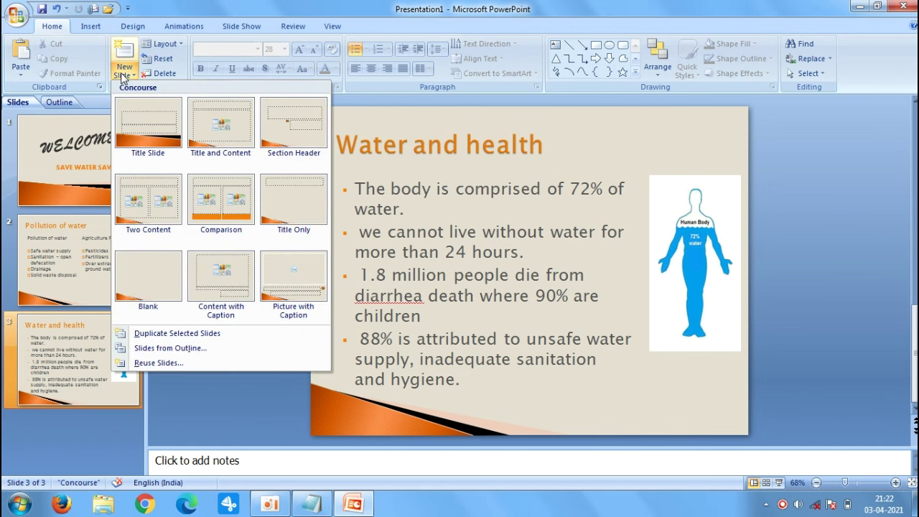
pyautogui.click(144, 215)
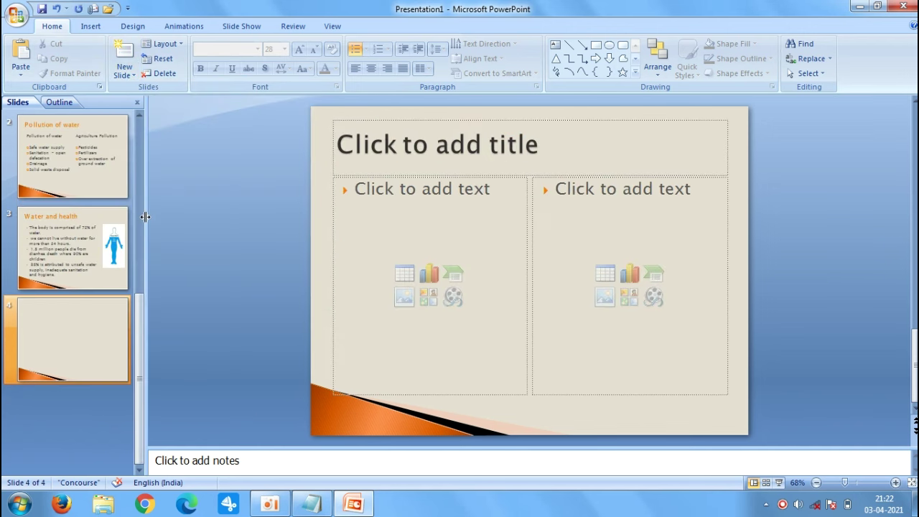
pyautogui.click(311, 504)
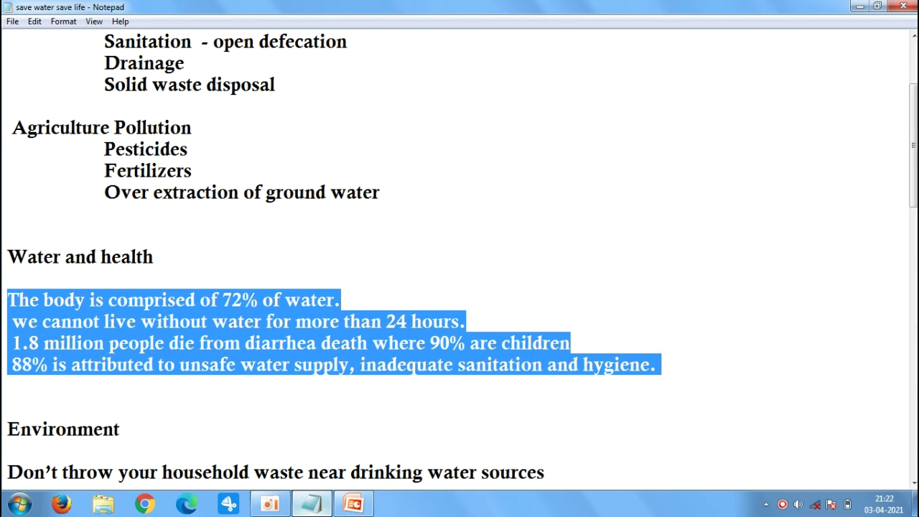
pyautogui.moveTo(913, 201); pyautogui.dragTo(913, 251)
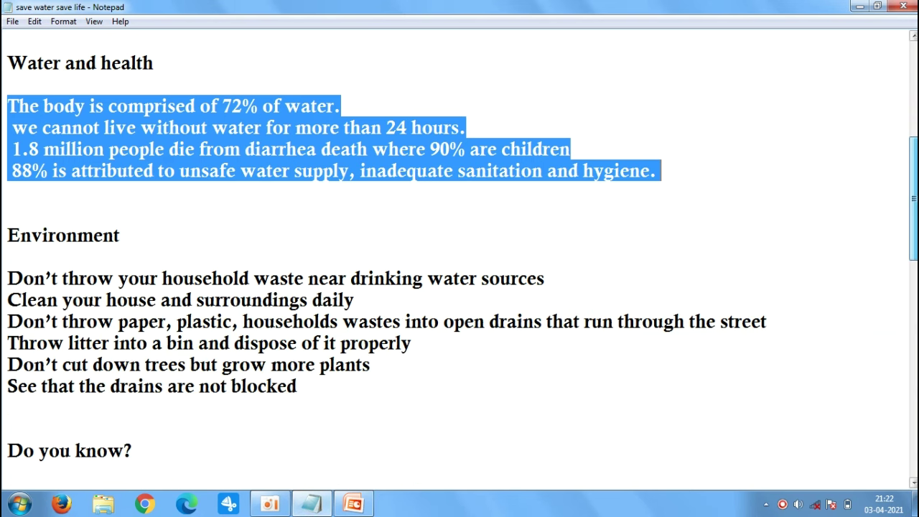
pyautogui.moveTo(127, 237); pyautogui.dragTo(4, 234)
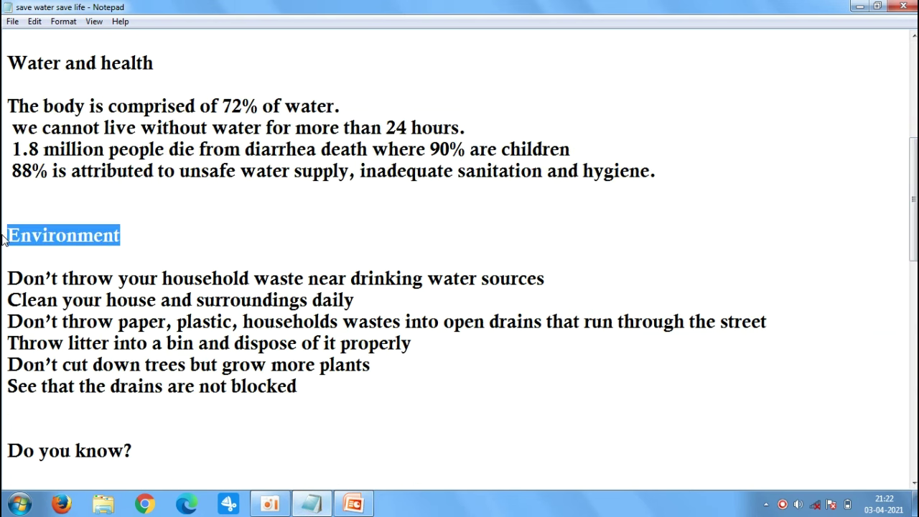
pyautogui.click(354, 504)
# - Title the new slide 'Environment' in orange
pyautogui.click(567, 152)
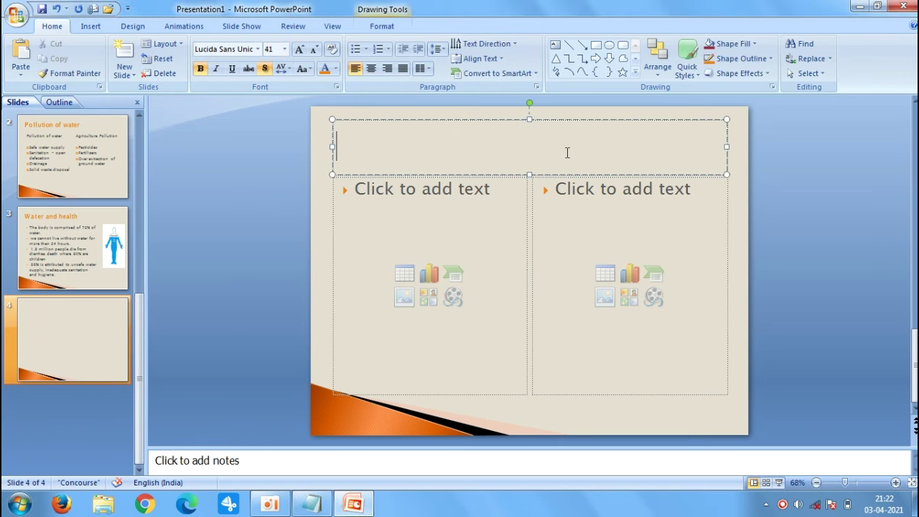
pyautogui.click(337, 68)
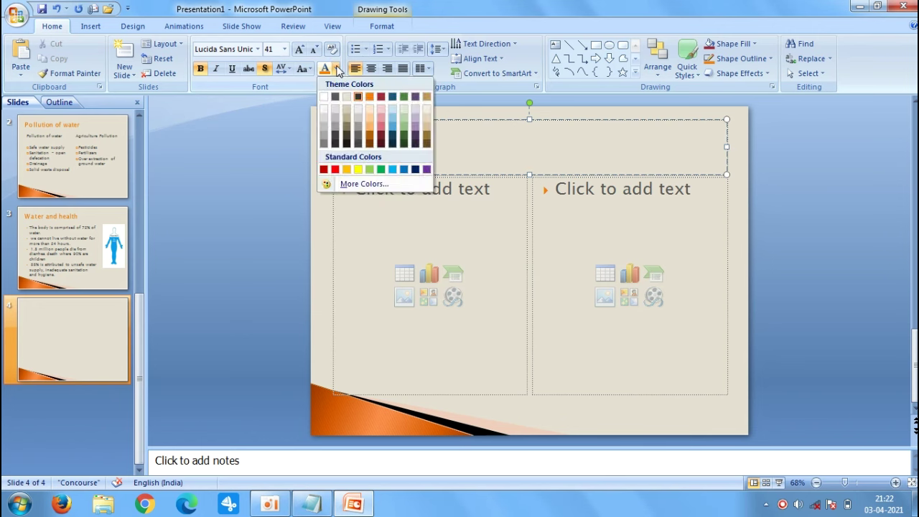
pyautogui.click(370, 102)
pyautogui.write('Environment')
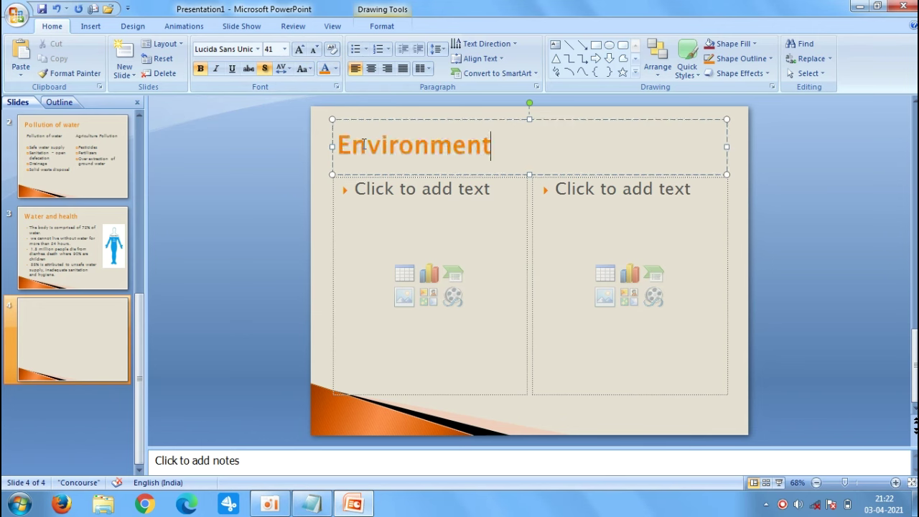
# - Apply the orange four-diamond bullet style to the left placeholder, then return to Notepad
pyautogui.click(441, 223)
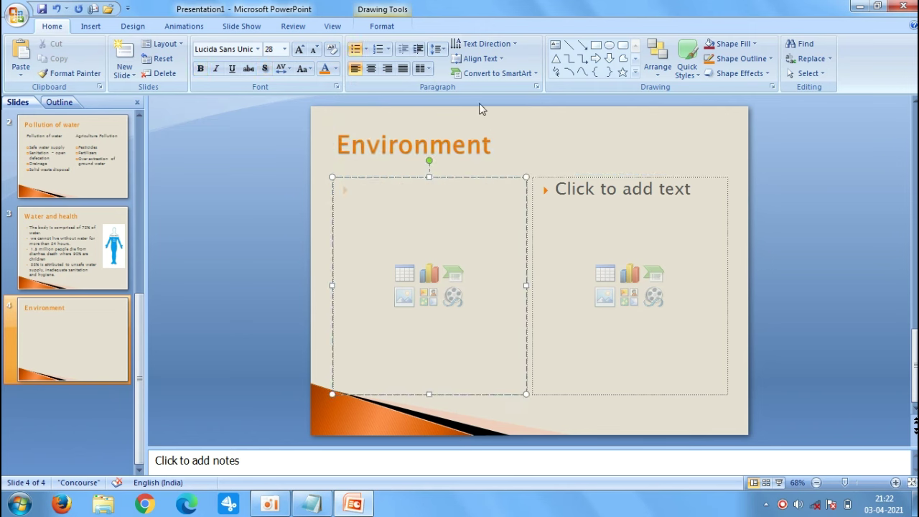
pyautogui.click(355, 49)
pyautogui.click(366, 49)
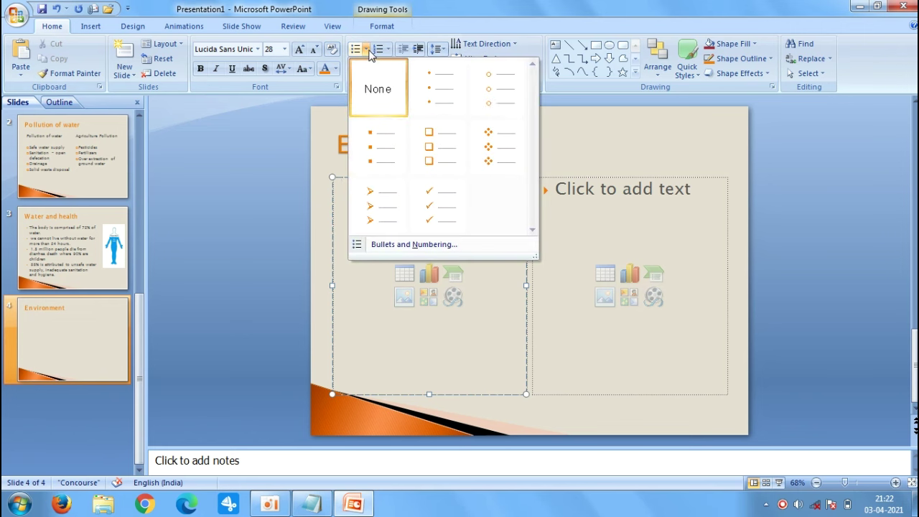
pyautogui.click(502, 147)
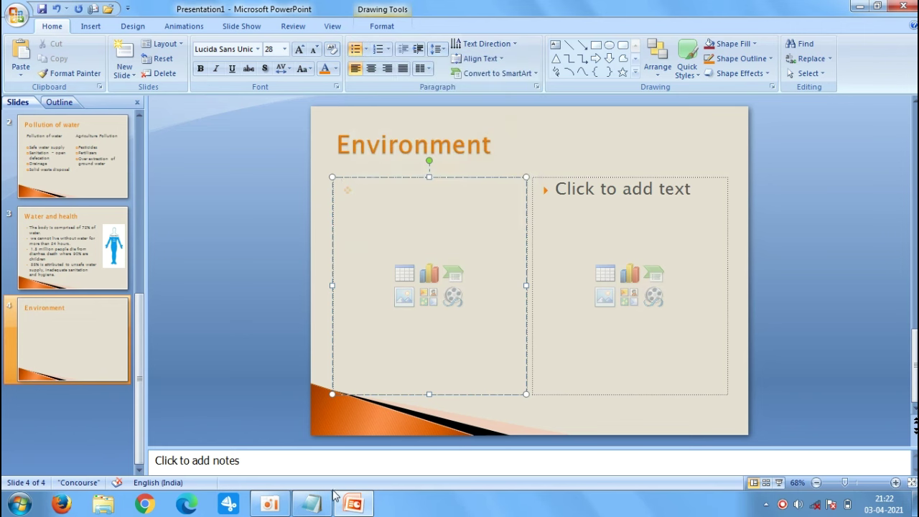
pyautogui.click(311, 504)
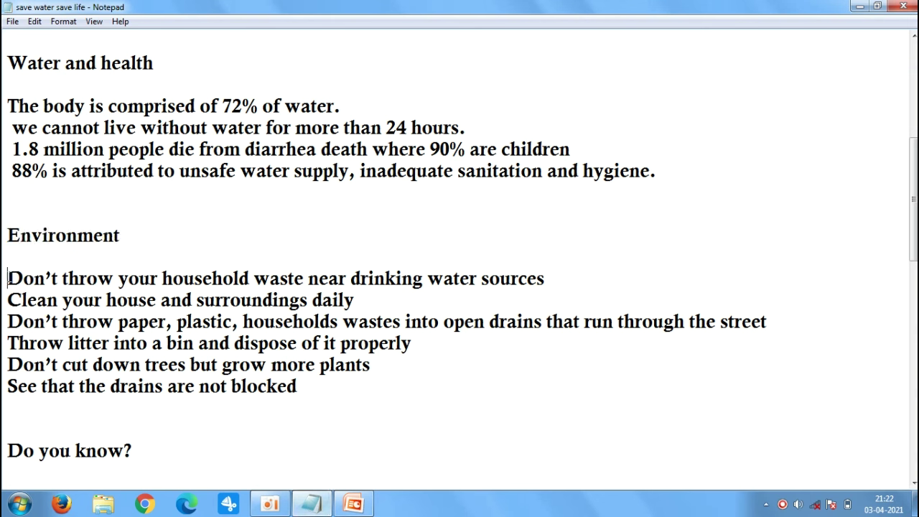
# - Copy the six Environment tips from the Notepad notes
pyautogui.moveTo(7, 279); pyautogui.dragTo(297, 387)
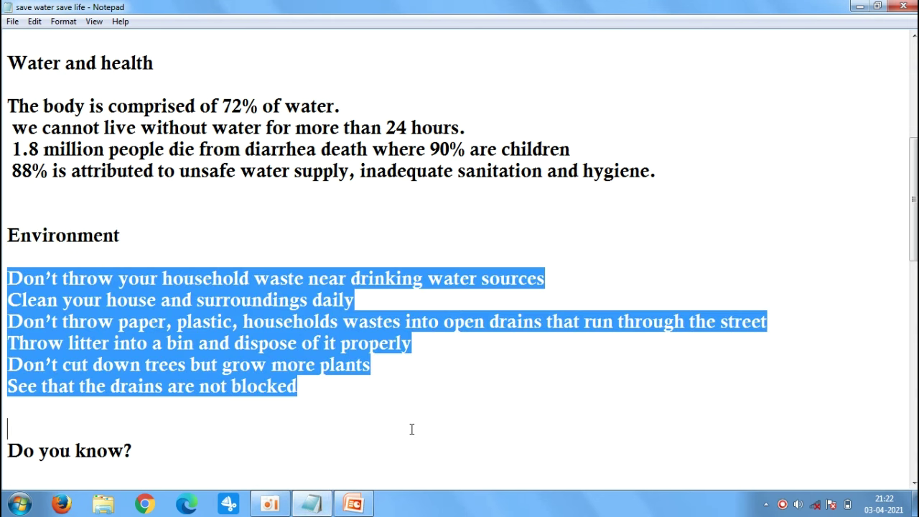
pyautogui.rightClick(251, 358)
pyautogui.click(331, 215)
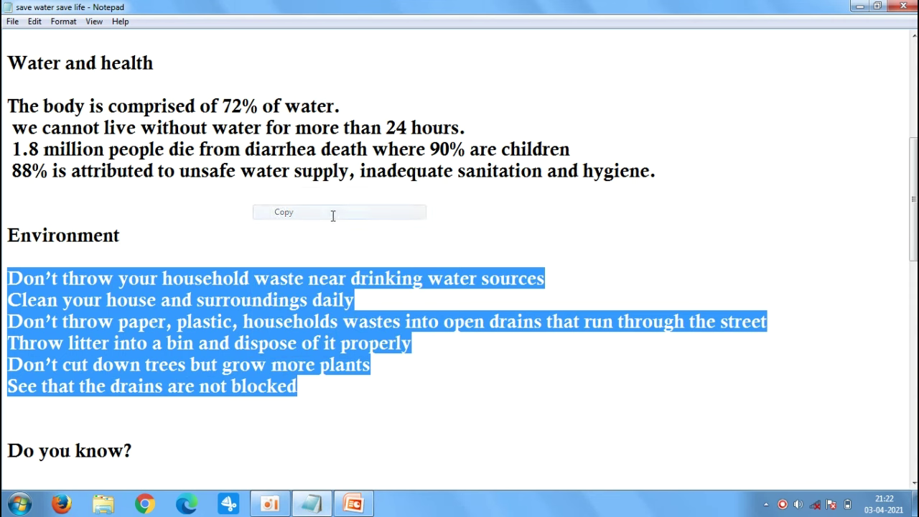
pyautogui.click(353, 504)
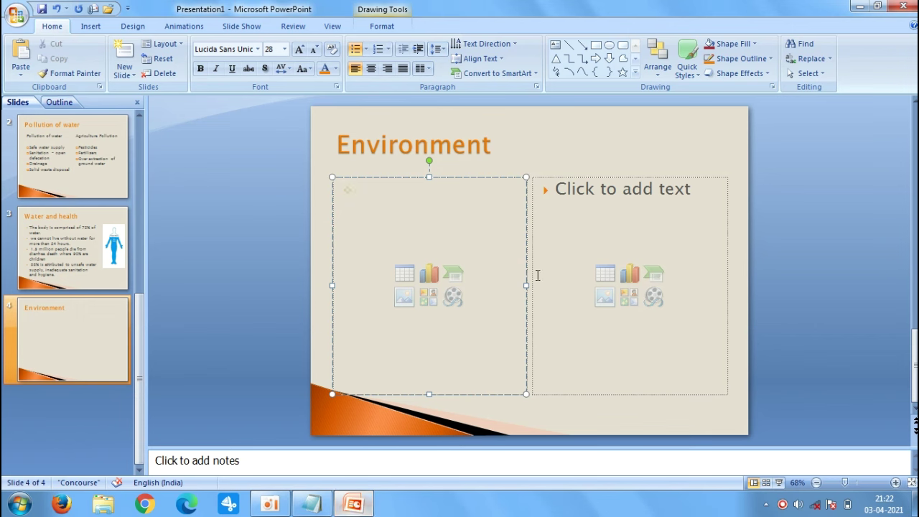
# - Shrink the right placeholder and move it to the top right, then widen the left box
pyautogui.click(566, 280)
pyautogui.moveTo(533, 285)
pyautogui.mouseDown()
pyautogui.moveTo(652, 286)
pyautogui.moveTo(624, 286)
pyautogui.mouseUp()
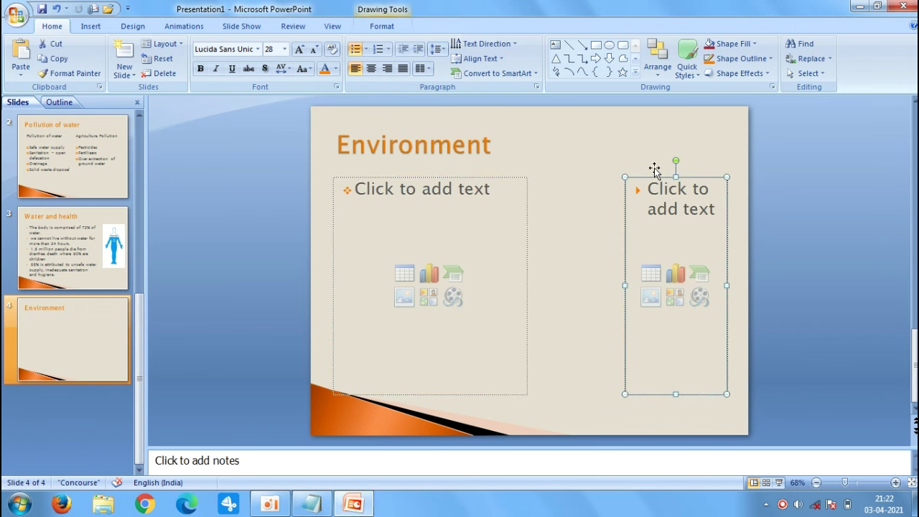
pyautogui.moveTo(624, 178); pyautogui.dragTo(624, 284)
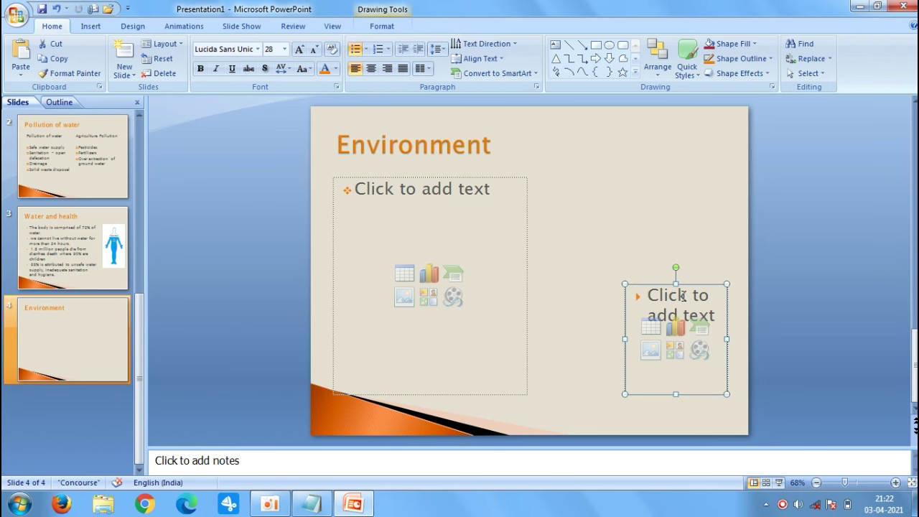
pyautogui.moveTo(699, 285)
pyautogui.mouseDown()
pyautogui.moveTo(715, 162)
pyautogui.moveTo(705, 162)
pyautogui.mouseUp()
pyautogui.click(496, 266)
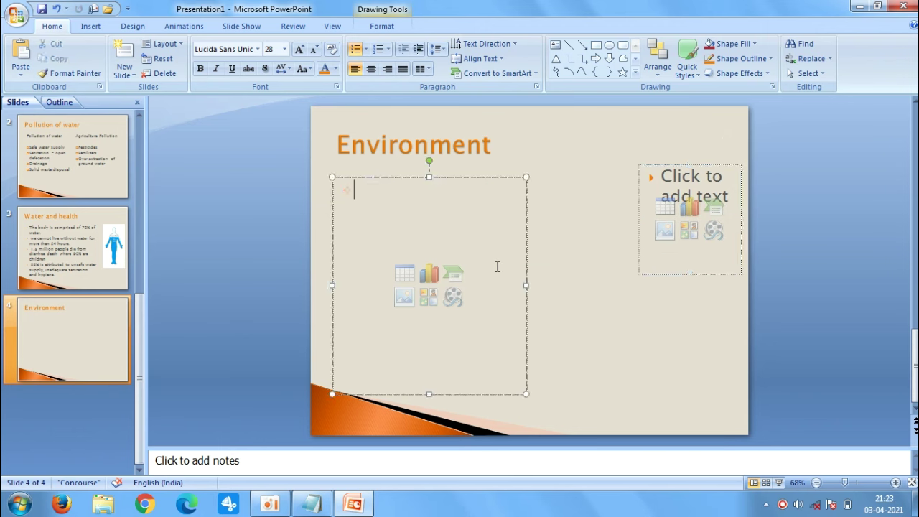
pyautogui.moveTo(526, 285)
pyautogui.mouseDown()
pyautogui.moveTo(641, 276)
pyautogui.moveTo(628, 280)
pyautogui.mouseUp()
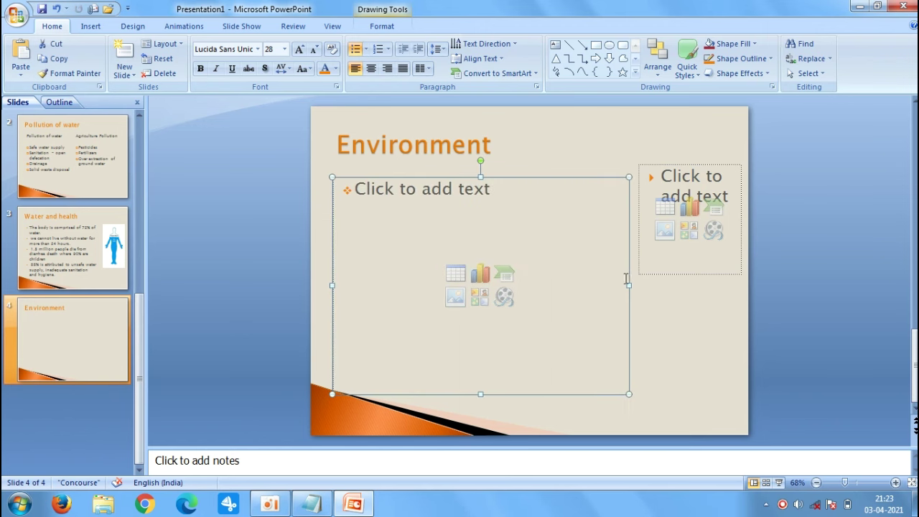
# - Paste the six tips into the left box and insert the save-water-save-life tap picture
pyautogui.click(434, 231)
pyautogui.hotkey('ctrl', 'v')
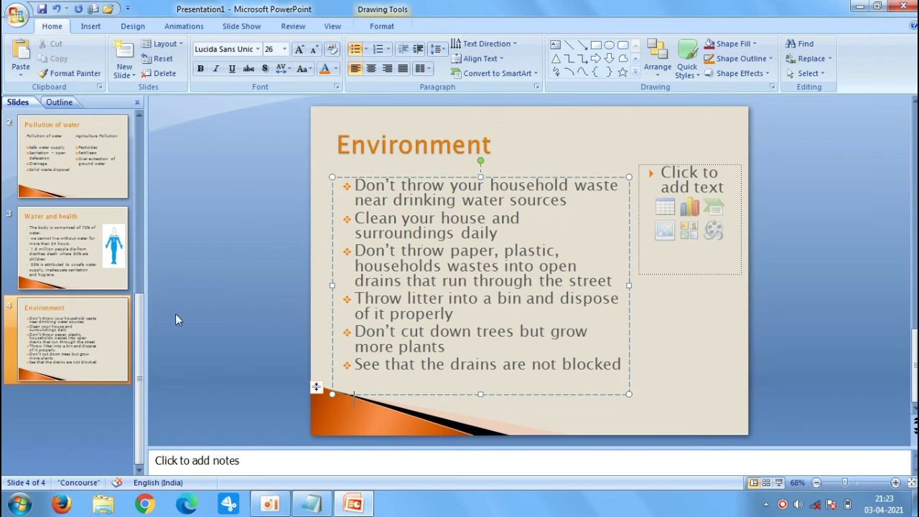
pyautogui.click(668, 239)
pyautogui.click(667, 234)
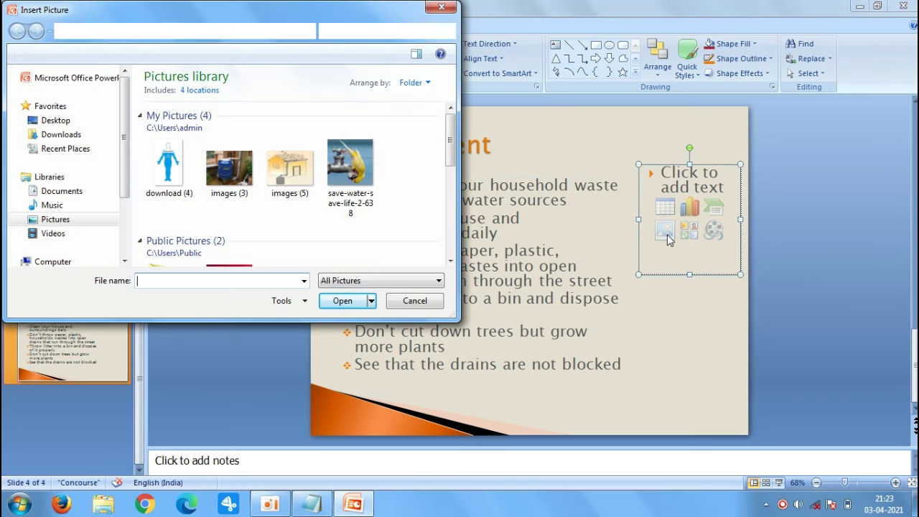
pyautogui.click(358, 178)
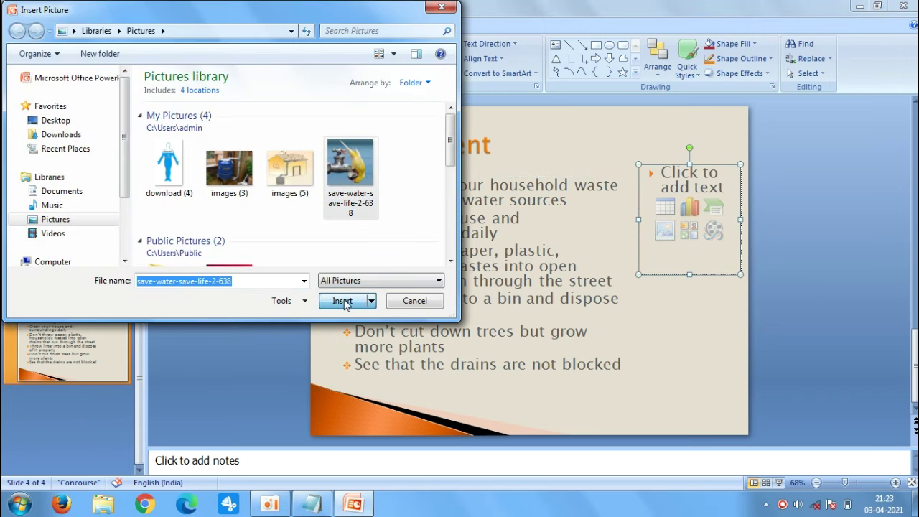
pyautogui.click(342, 300)
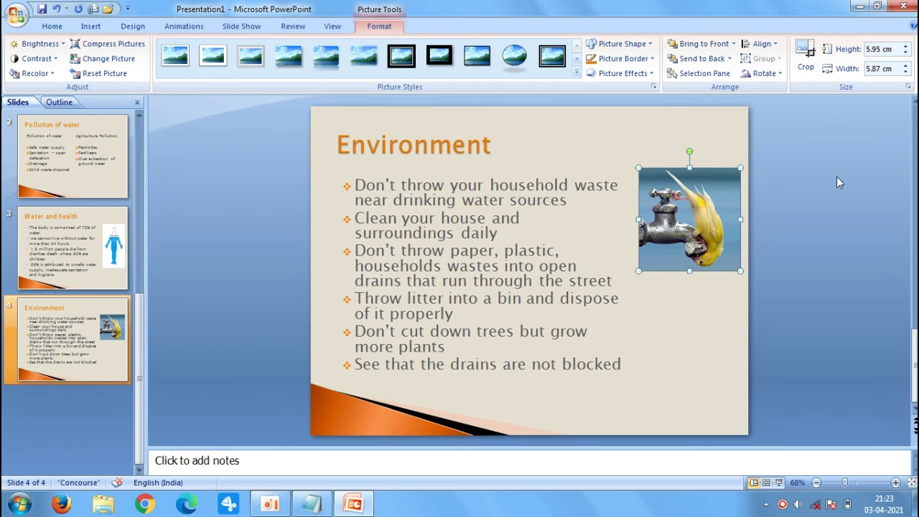
pyautogui.click(802, 198)
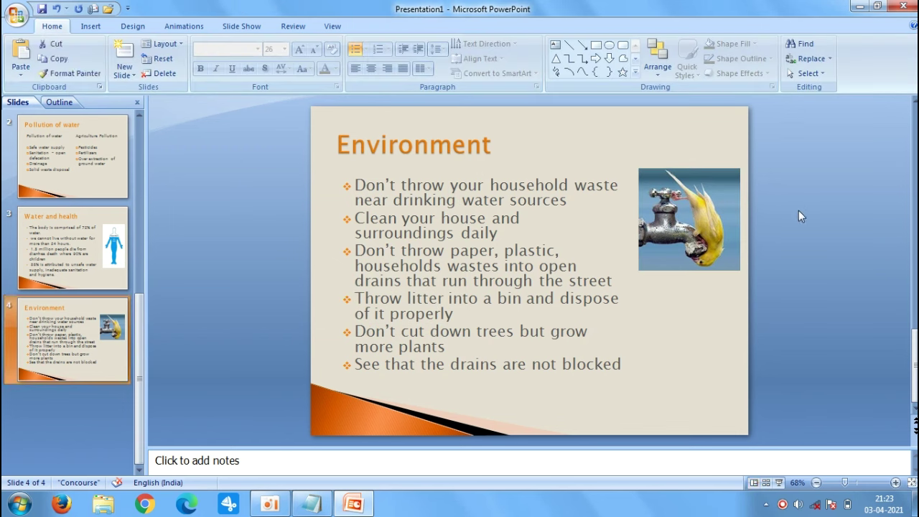
# - Add a fifth slide with the Title and Content layout
pyautogui.click(128, 74)
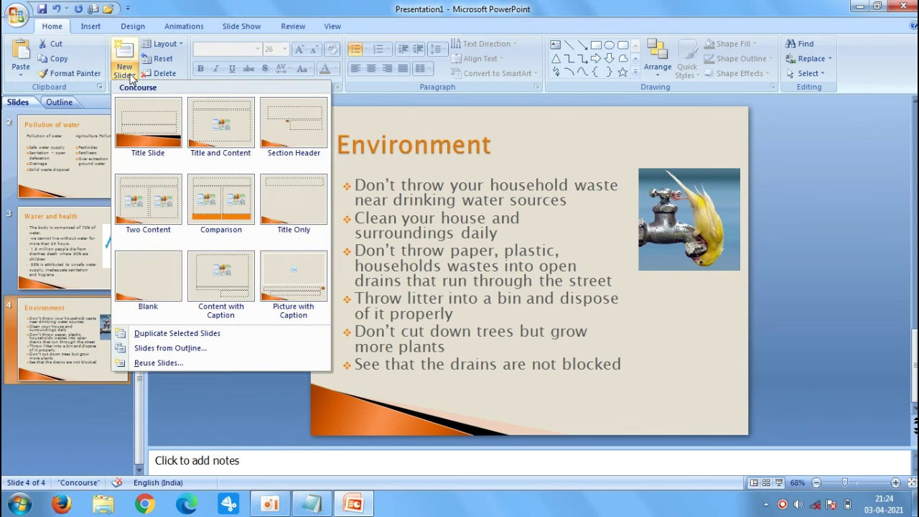
pyautogui.click(194, 133)
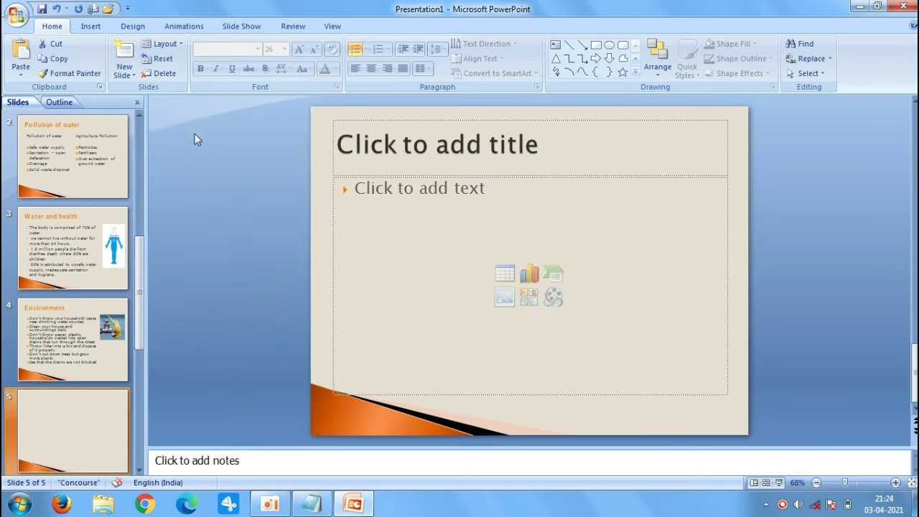
pyautogui.click(554, 140)
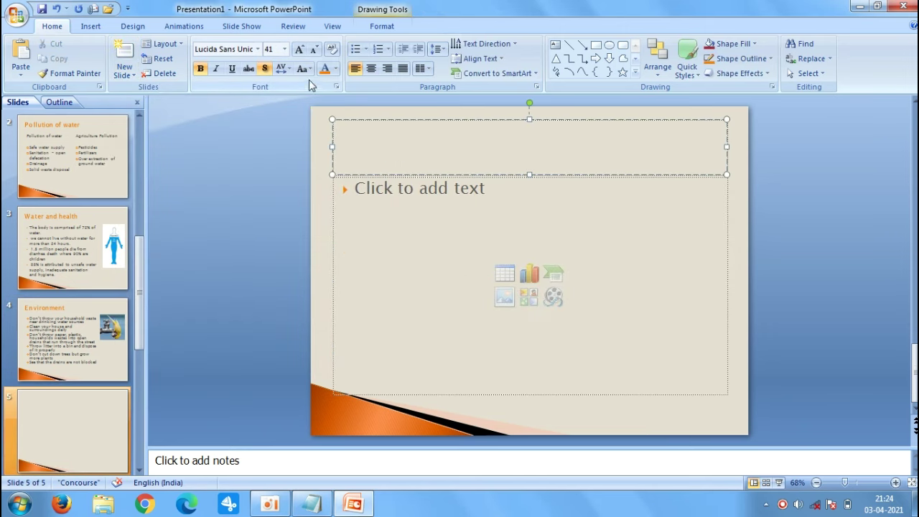
pyautogui.click(335, 70)
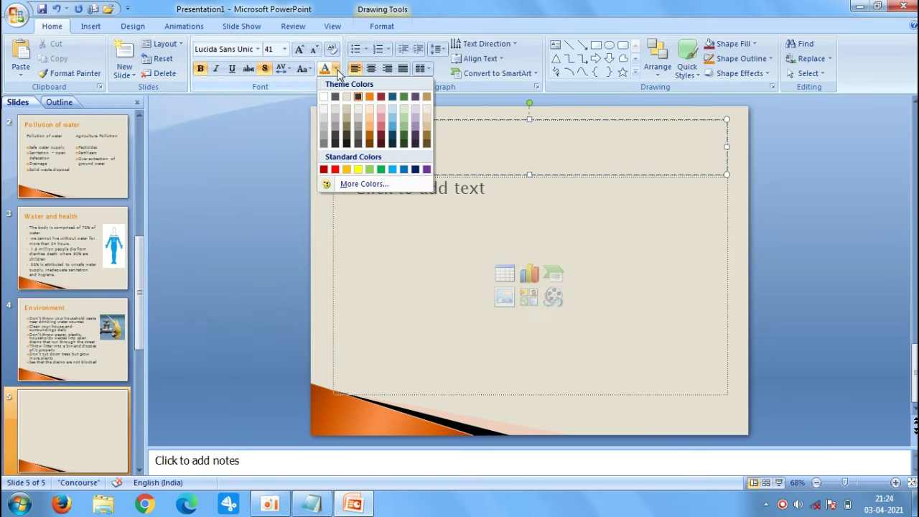
pyautogui.click(369, 98)
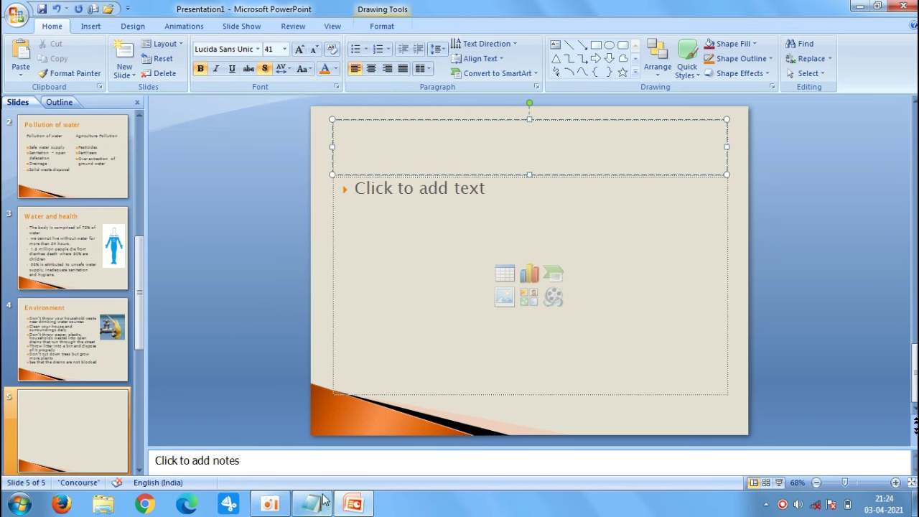
# - Copy 'Do you know?' from the Notepad notes into the slide title
pyautogui.click(316, 504)
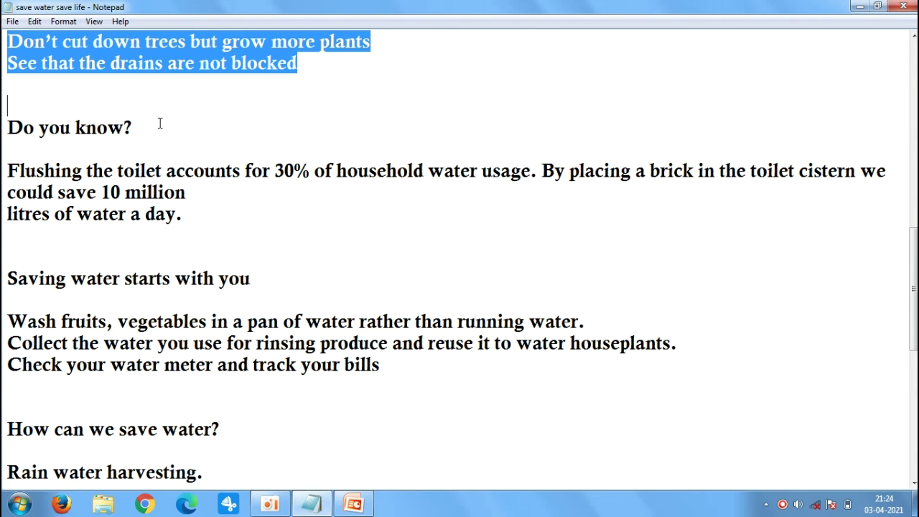
pyautogui.moveTo(134, 128); pyautogui.dragTo(4, 133)
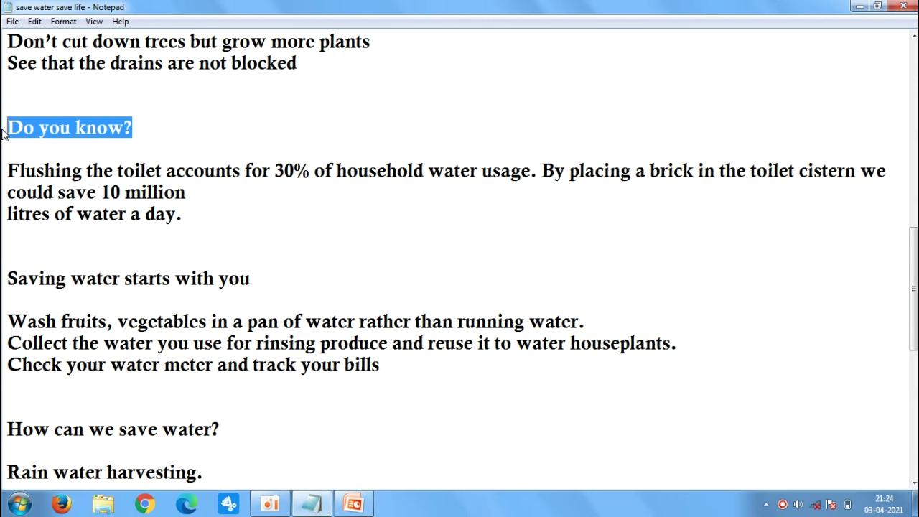
pyautogui.click(353, 504)
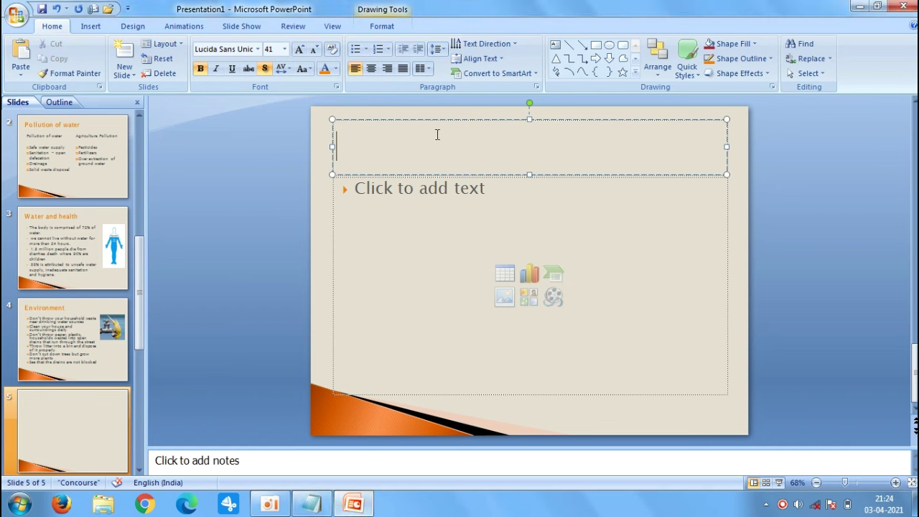
pyautogui.hotkey('ctrl', 'v')
# - Paste the toilet-flushing paragraph from Notepad into the body box without a bullet
pyautogui.click(538, 228)
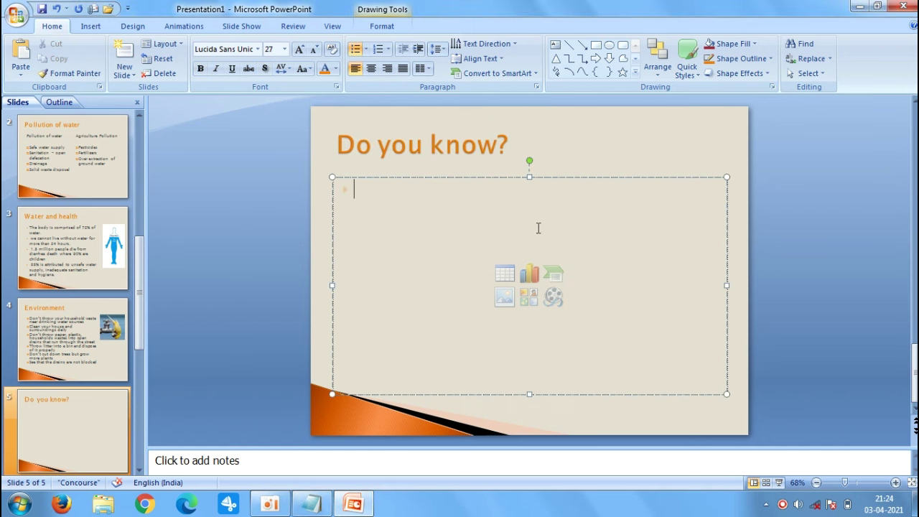
pyautogui.press('BackSpace')
pyautogui.click(311, 503)
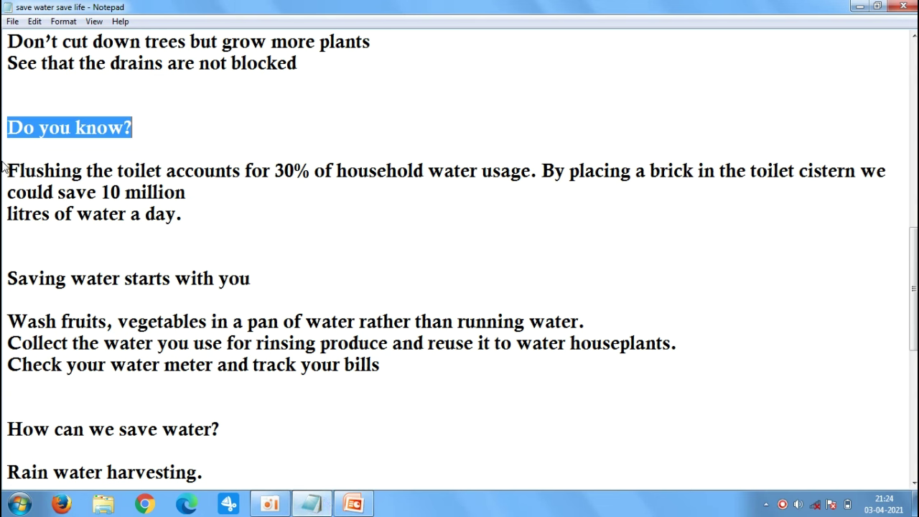
pyautogui.moveTo(188, 216)
pyautogui.mouseDown()
pyautogui.moveTo(21, 192)
pyautogui.moveTo(7, 172)
pyautogui.mouseUp()
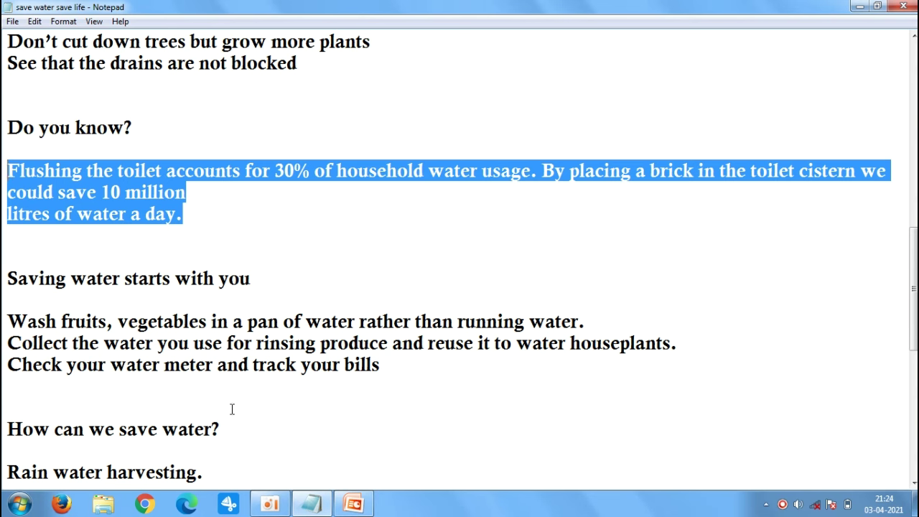
pyautogui.click(353, 504)
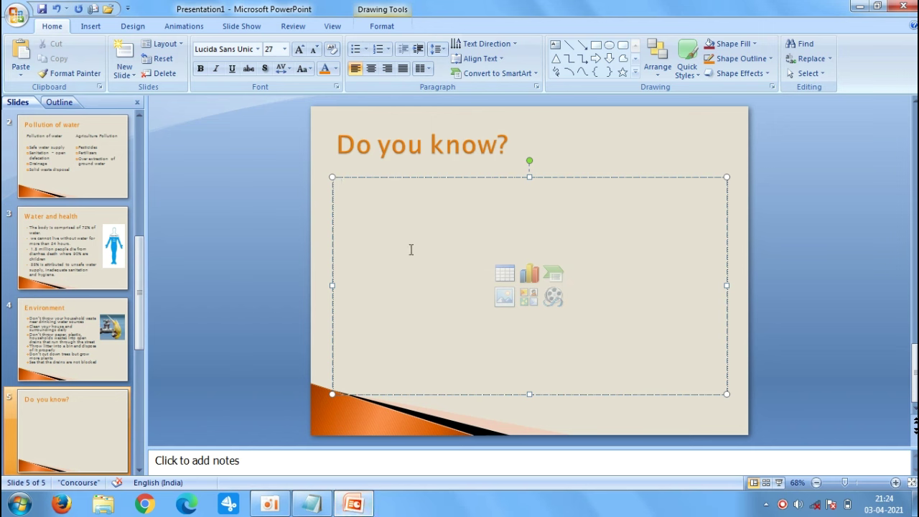
pyautogui.hotkey('ctrl', 'v')
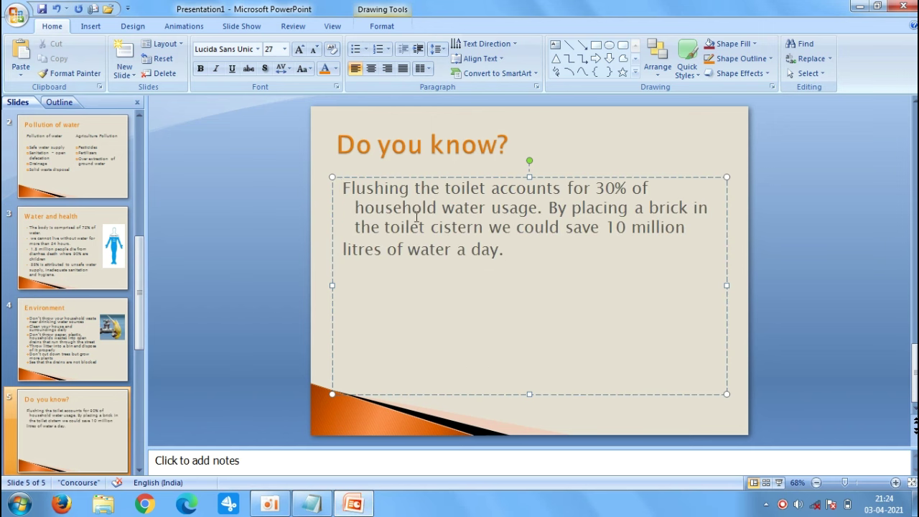
# - Fix the spacing before 'household', join the 'litres' line, and indent the first line twice
pyautogui.click(351, 208)
pyautogui.press('BackSpace')
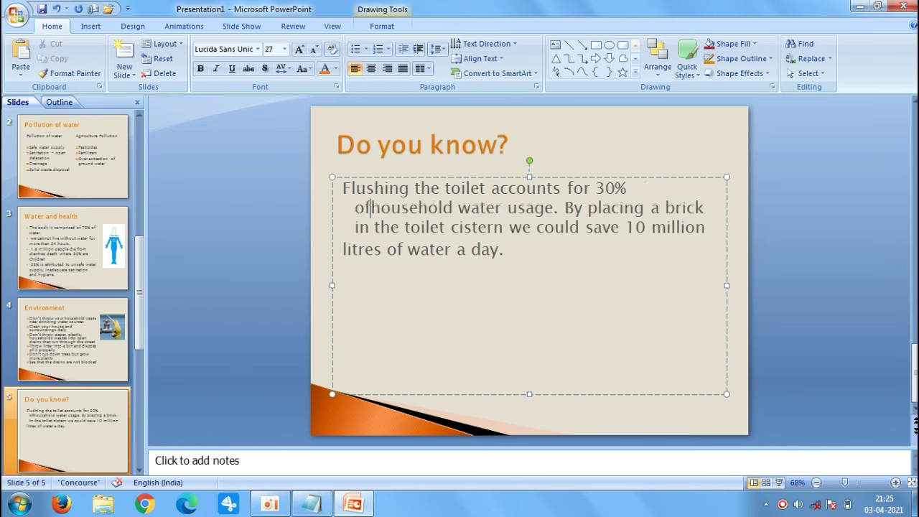
pyautogui.press('BackSpace')
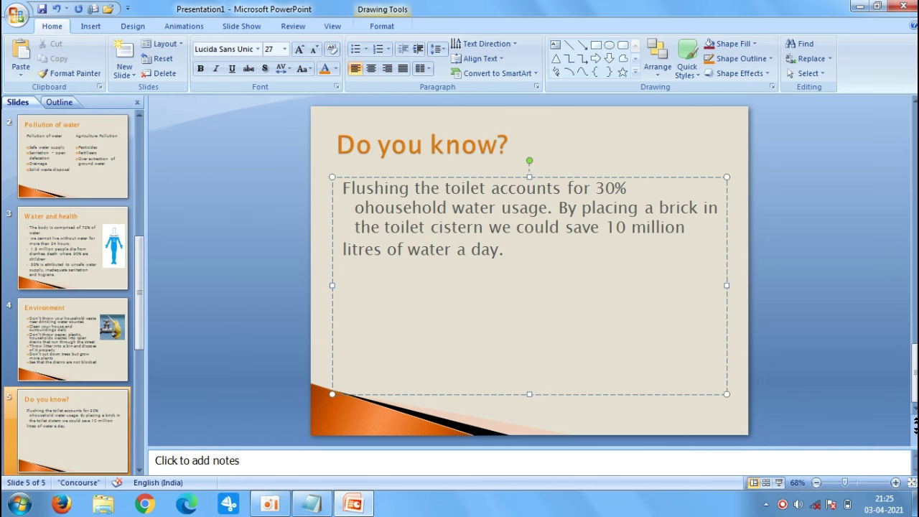
pyautogui.write('f')
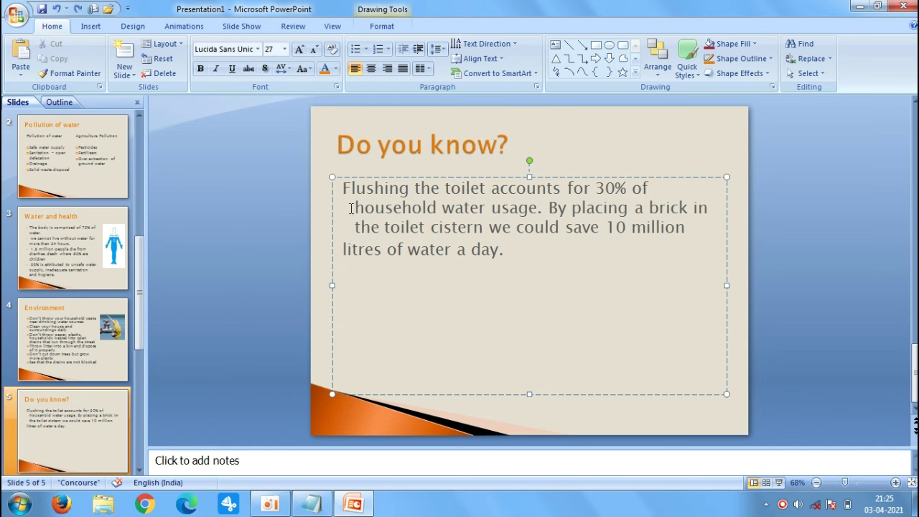
pyautogui.click(341, 248)
pyautogui.press('BackSpace')
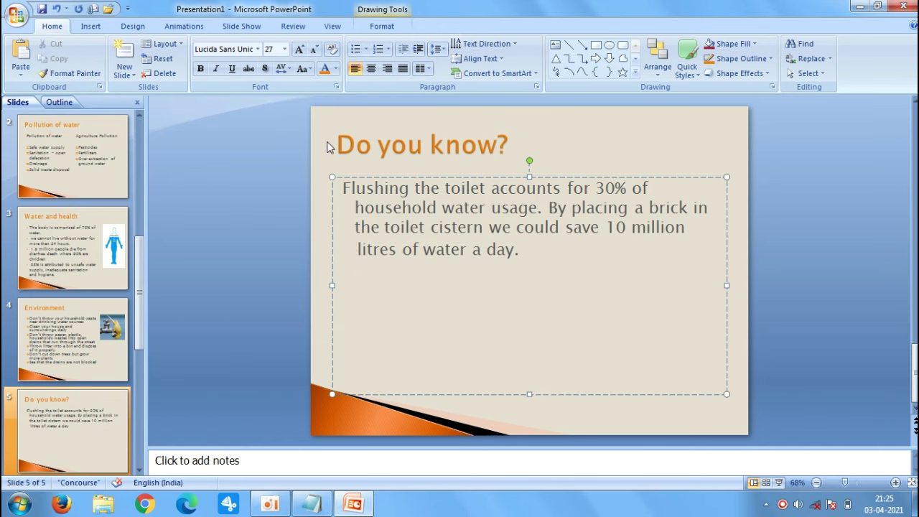
pyautogui.click(340, 188)
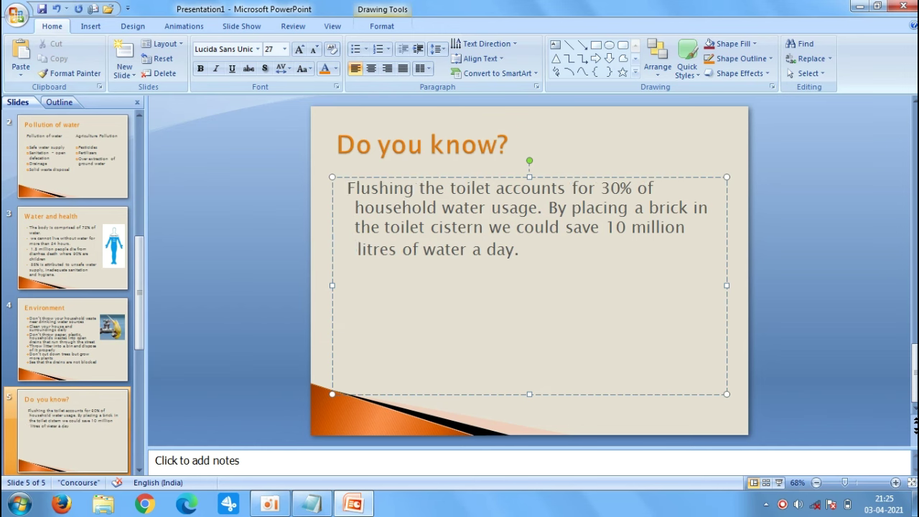
pyautogui.press('Tab')
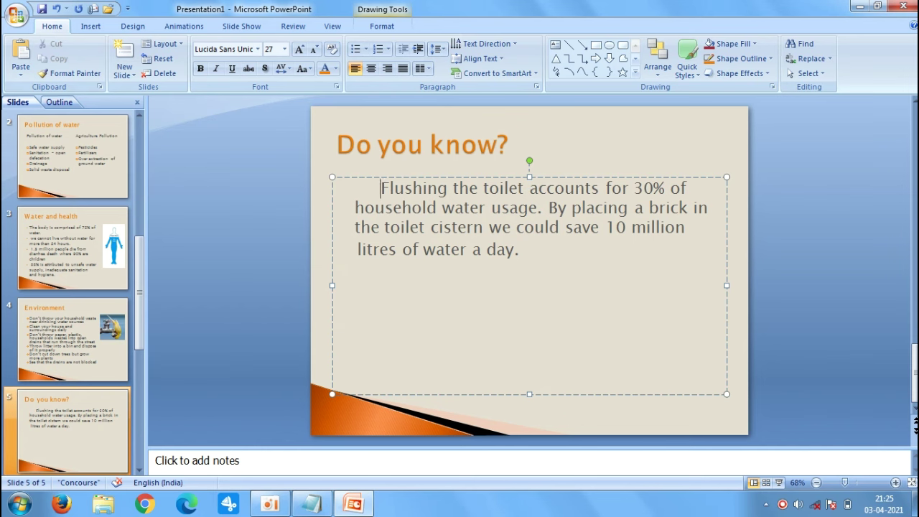
pyautogui.press('Tab')
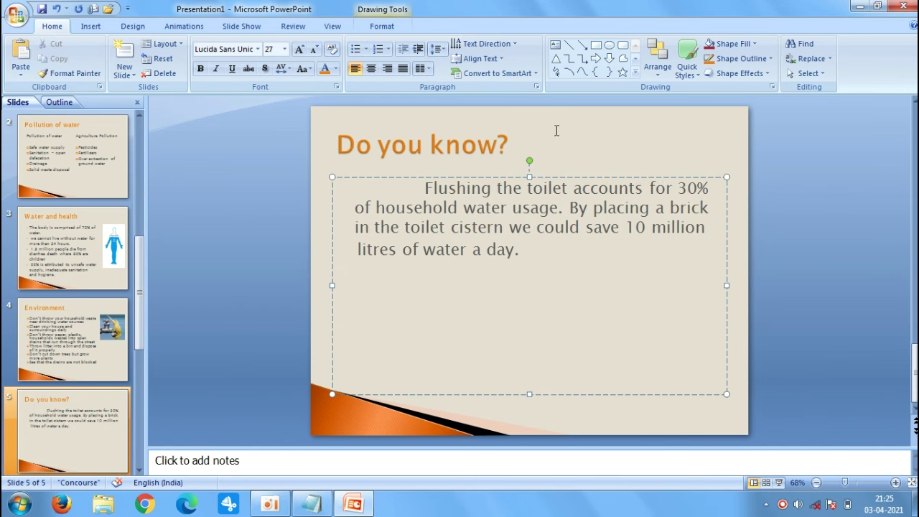
pyautogui.click(259, 220)
# - Move the body text box and the Do you know? title lower on slide 5
pyautogui.click(449, 248)
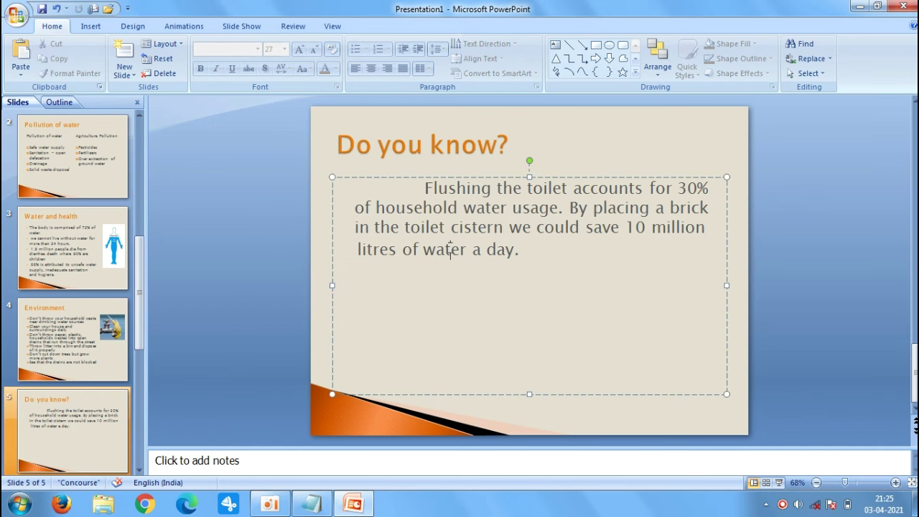
pyautogui.moveTo(499, 178); pyautogui.dragTo(499, 218)
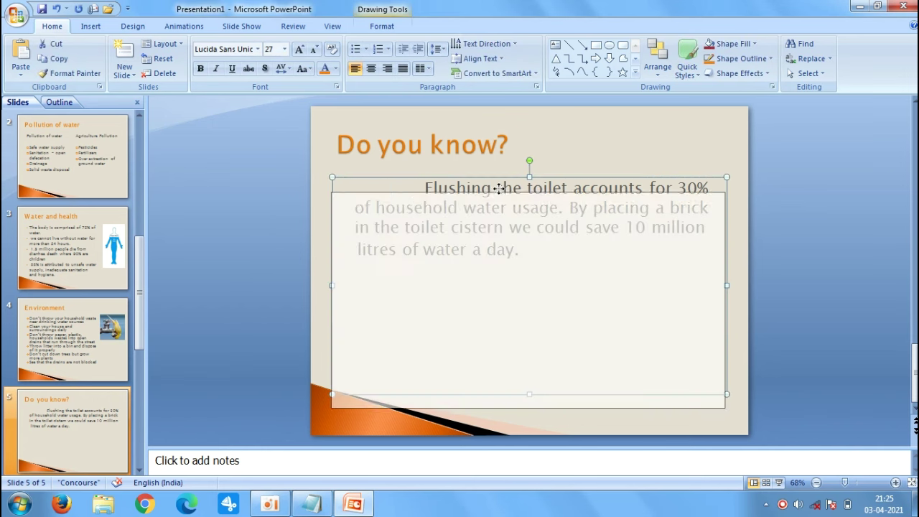
pyautogui.click(442, 135)
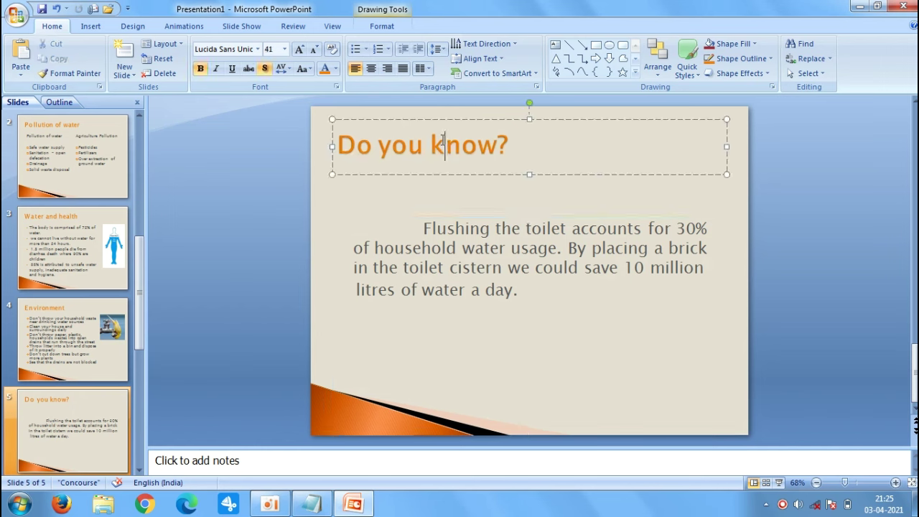
pyautogui.moveTo(452, 120); pyautogui.dragTo(455, 156)
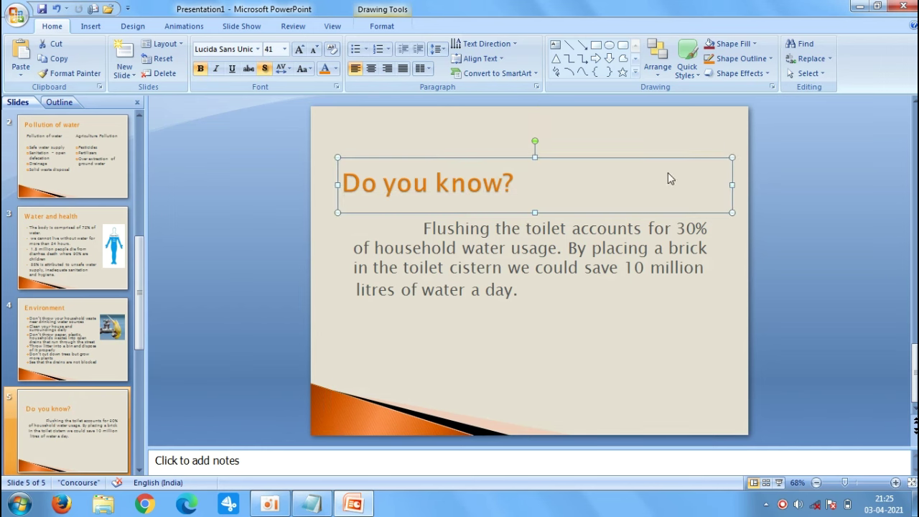
pyautogui.click(765, 191)
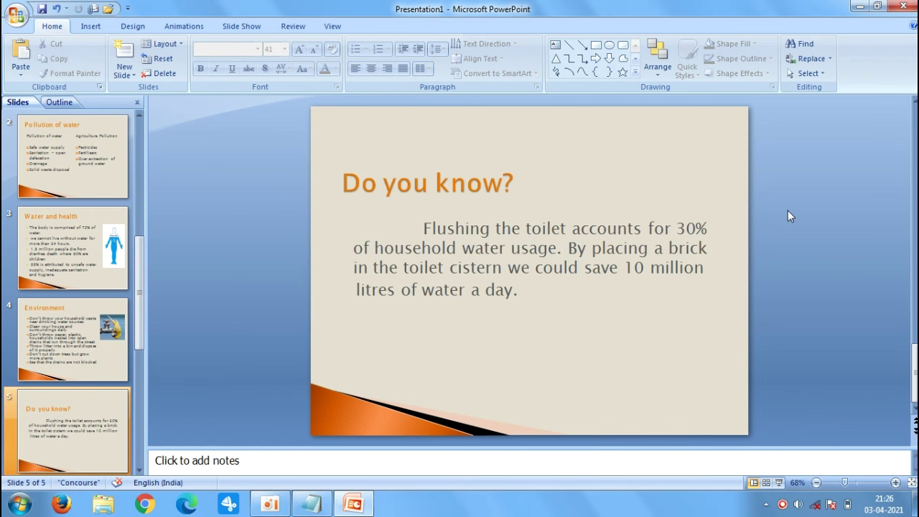
# - Add a new Title and Content slide with orange title text
pyautogui.click(127, 72)
pyautogui.click(198, 140)
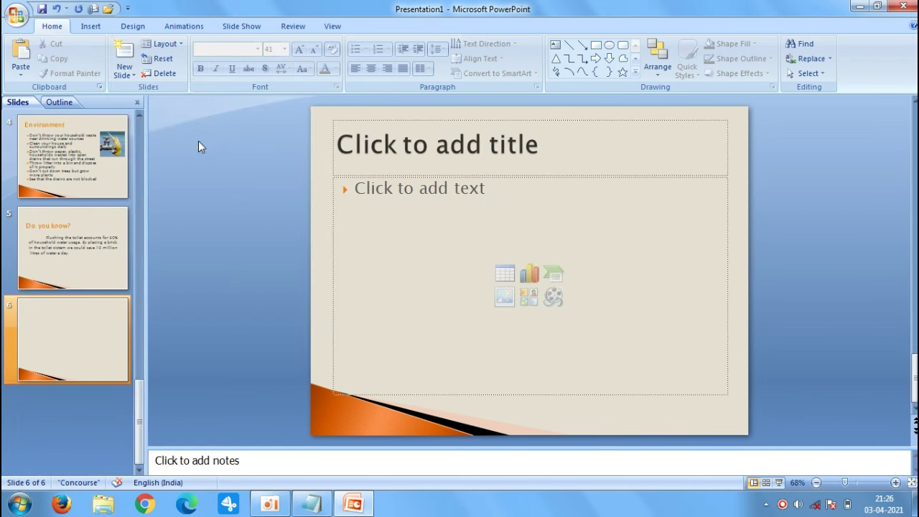
pyautogui.click(553, 137)
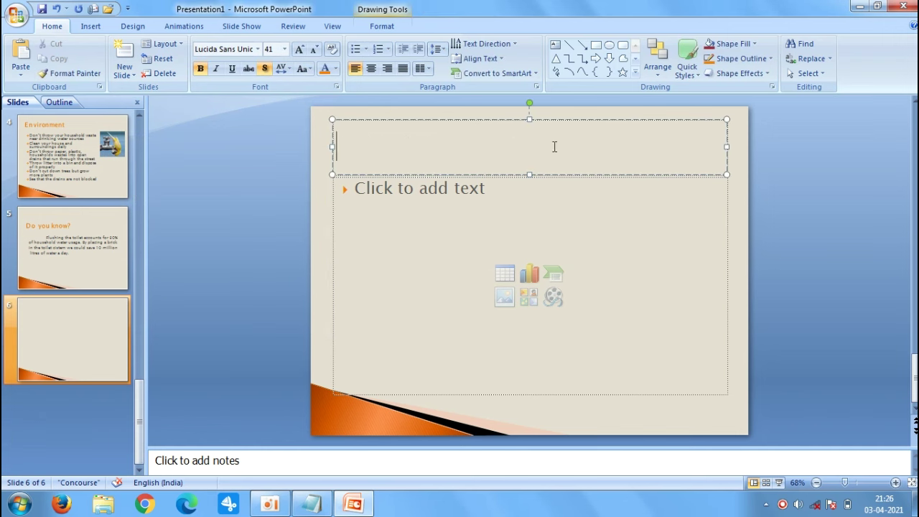
pyautogui.click(335, 69)
pyautogui.click(368, 97)
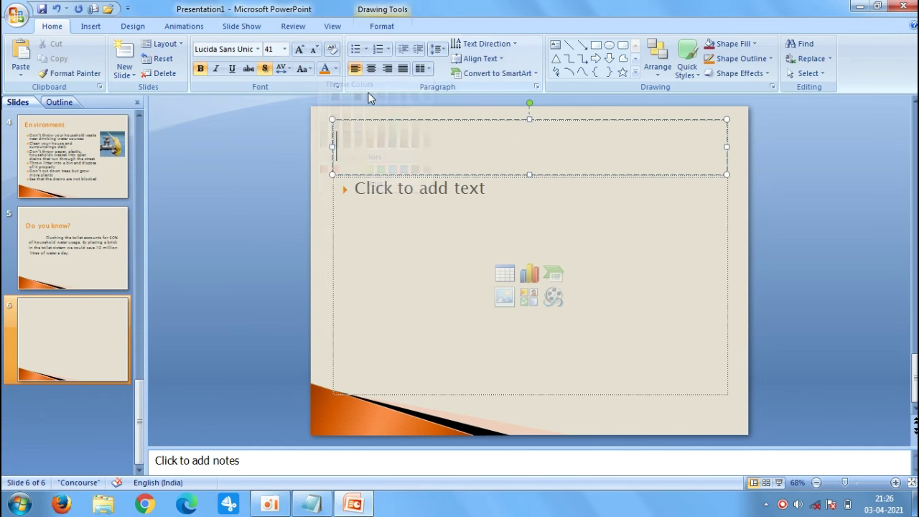
# - Copy 'Saving water starts with you' from Notepad into the slide title
pyautogui.click(312, 504)
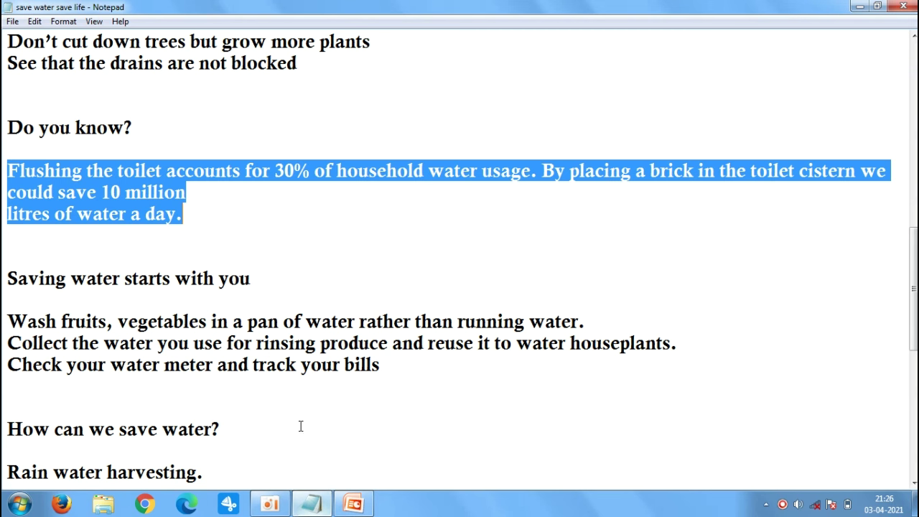
pyautogui.click(274, 273)
pyautogui.press('Down')
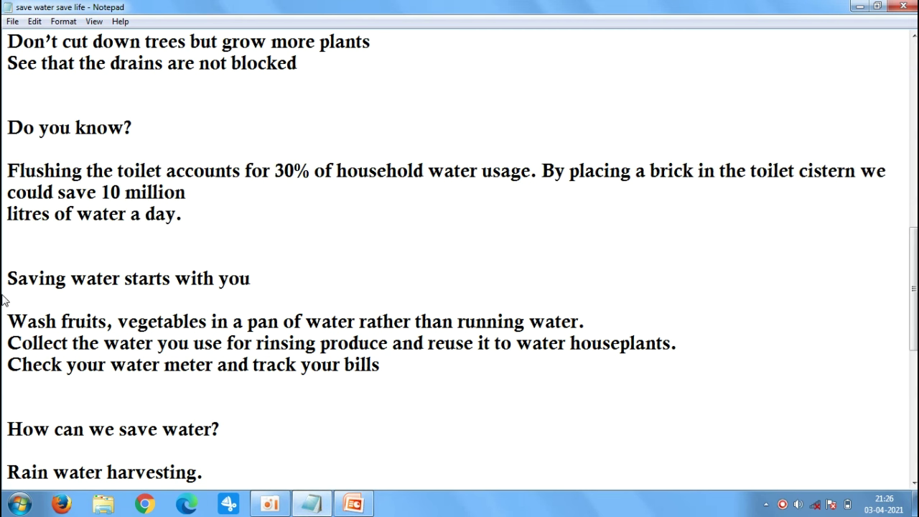
pyautogui.moveTo(267, 280); pyautogui.dragTo(10, 273)
pyautogui.hotkey('ctrl', 'c')
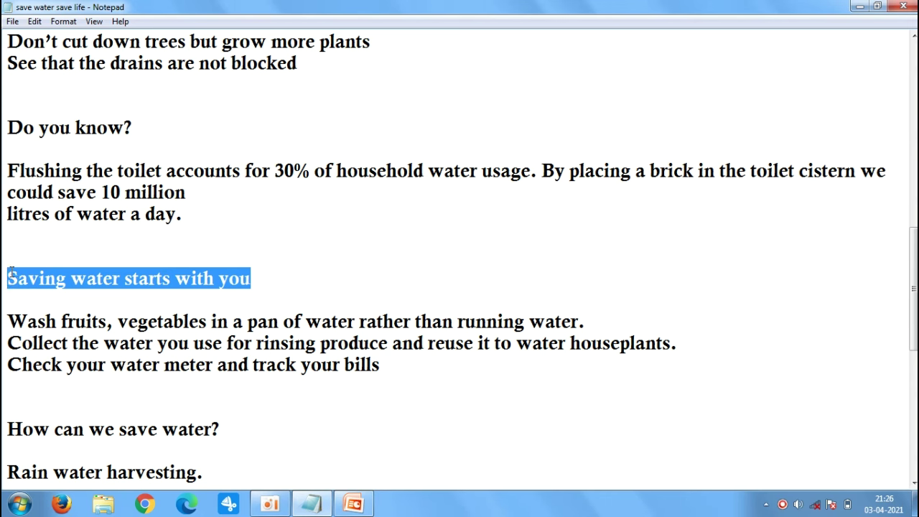
pyautogui.click(353, 504)
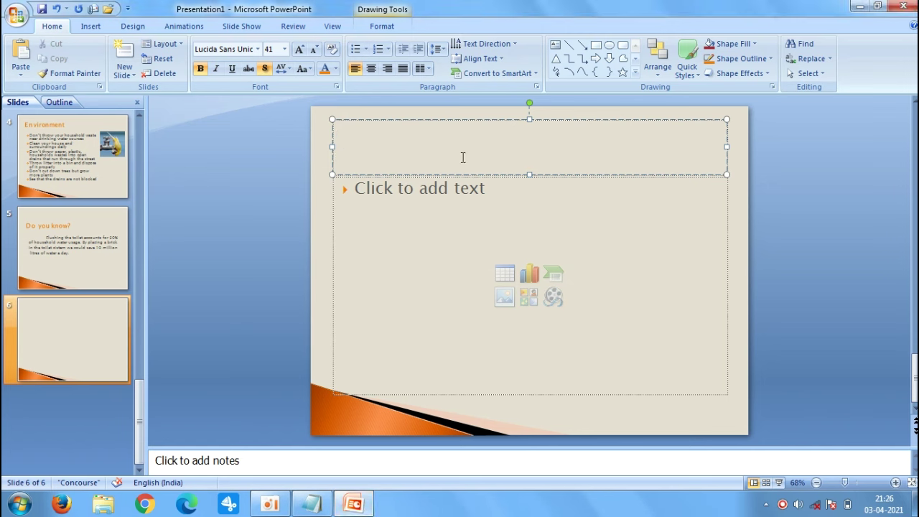
pyautogui.hotkey('ctrl', 'v')
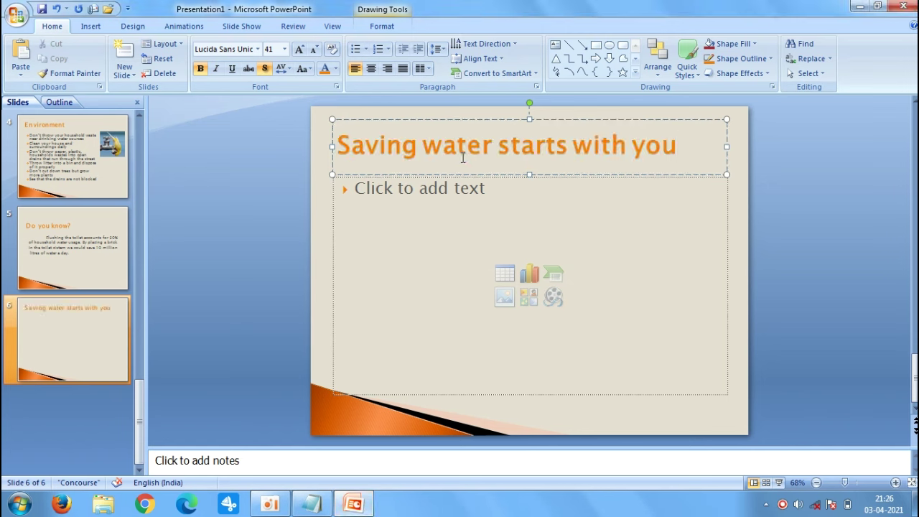
# - Paste the three water-saving tips from Notepad into the body
pyautogui.click(452, 206)
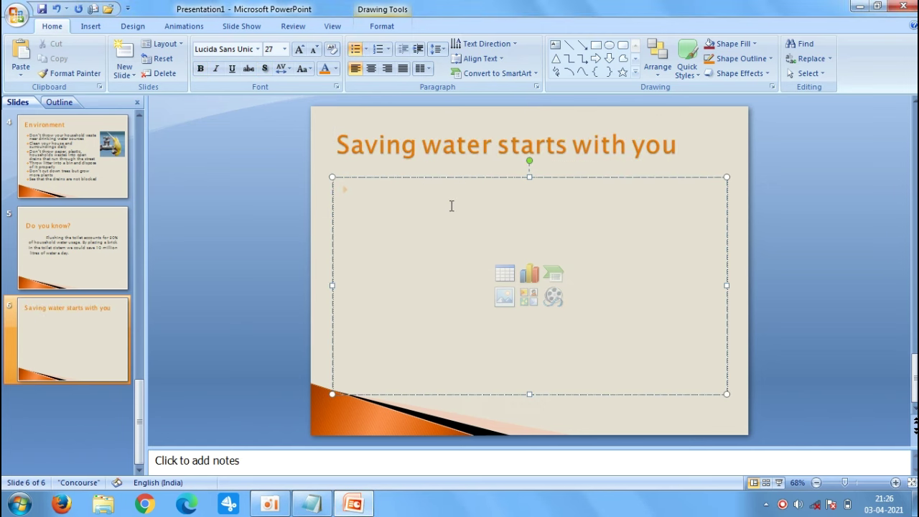
pyautogui.click(311, 504)
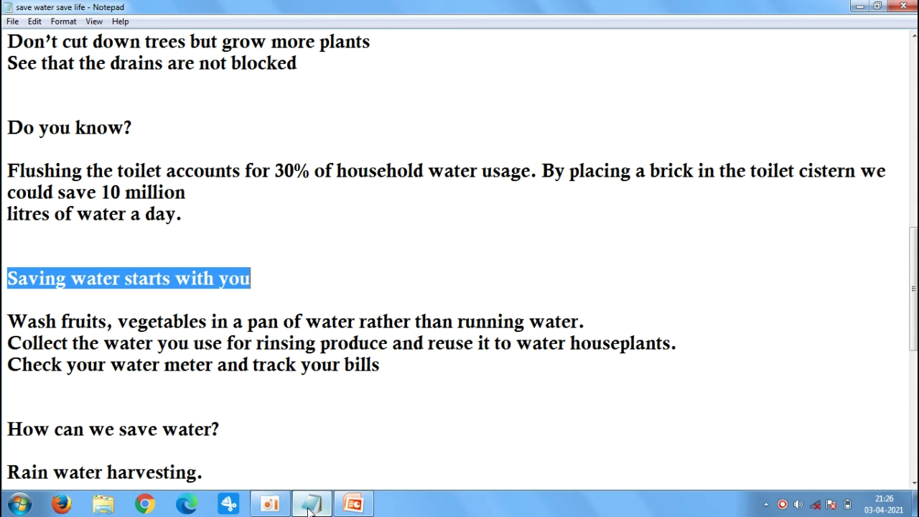
pyautogui.moveTo(7, 315); pyautogui.dragTo(550, 392)
pyautogui.hotkey('ctrl', 'c')
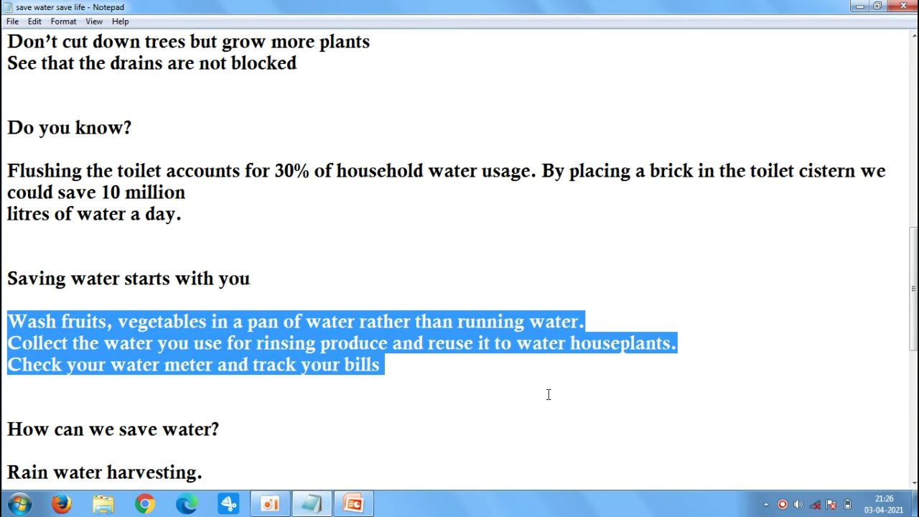
pyautogui.click(353, 505)
pyautogui.hotkey('ctrl', 'v')
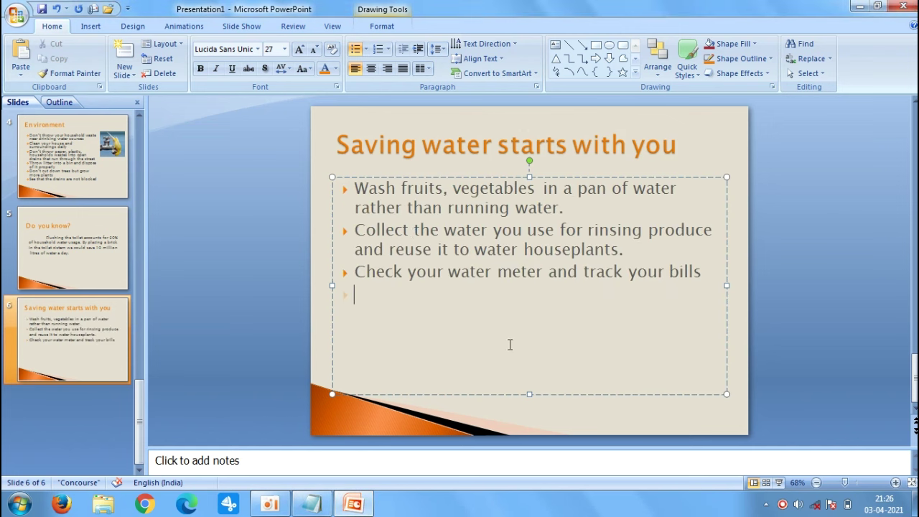
pyautogui.click(783, 290)
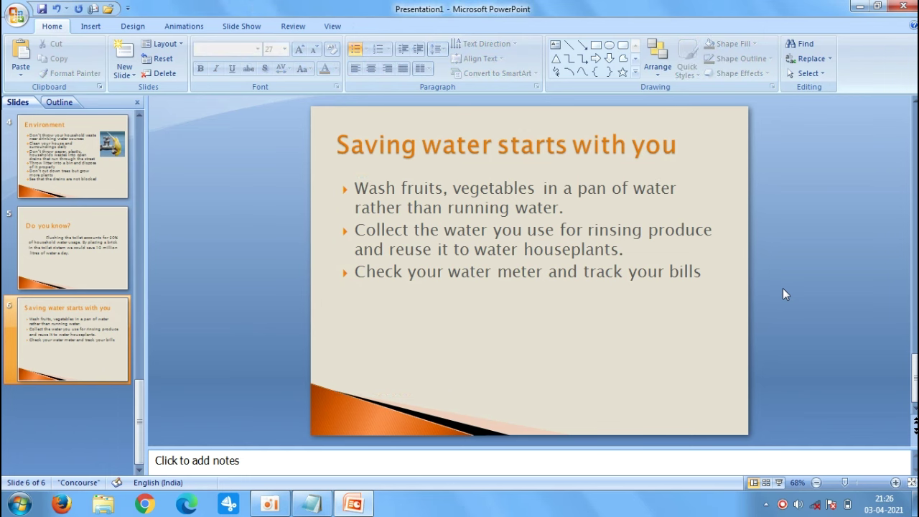
# - Nudge the bullet list and the title slightly lower on the slide
pyautogui.click(520, 229)
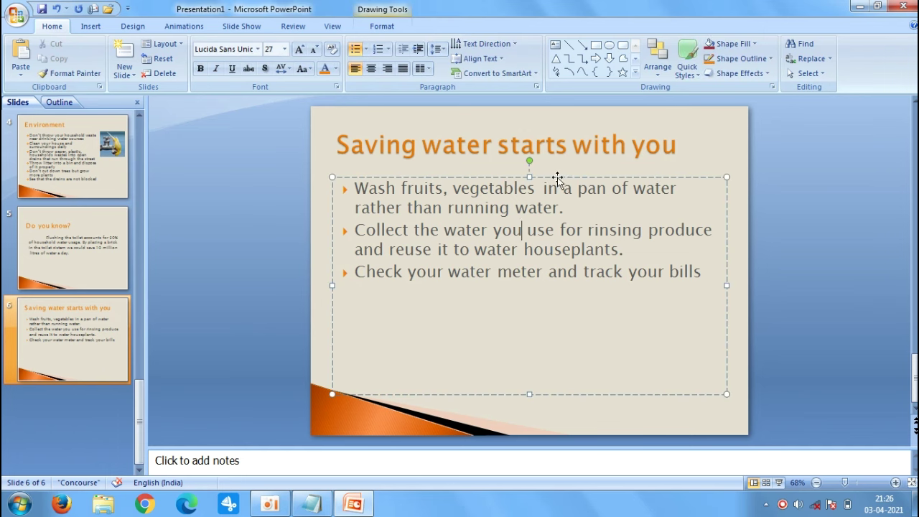
pyautogui.moveTo(557, 177); pyautogui.dragTo(555, 188)
pyautogui.click(567, 147)
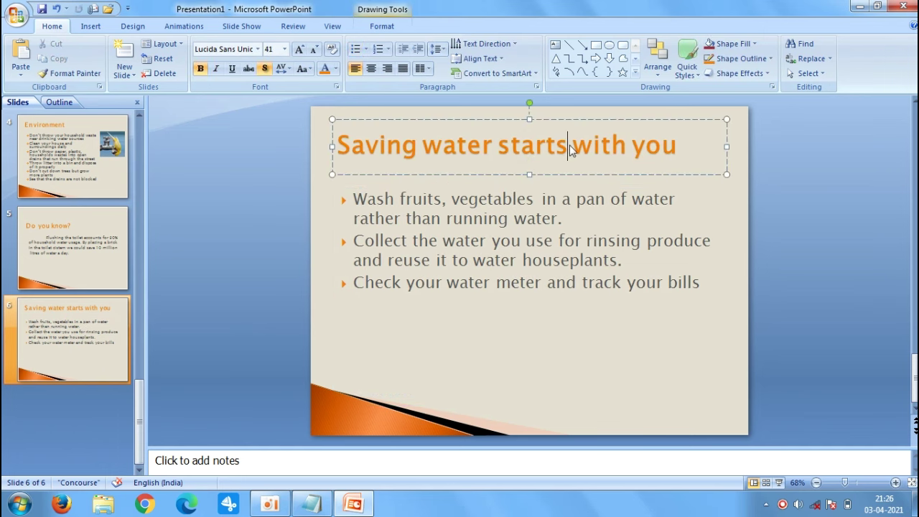
pyautogui.moveTo(584, 121); pyautogui.dragTo(584, 128)
pyautogui.click(798, 176)
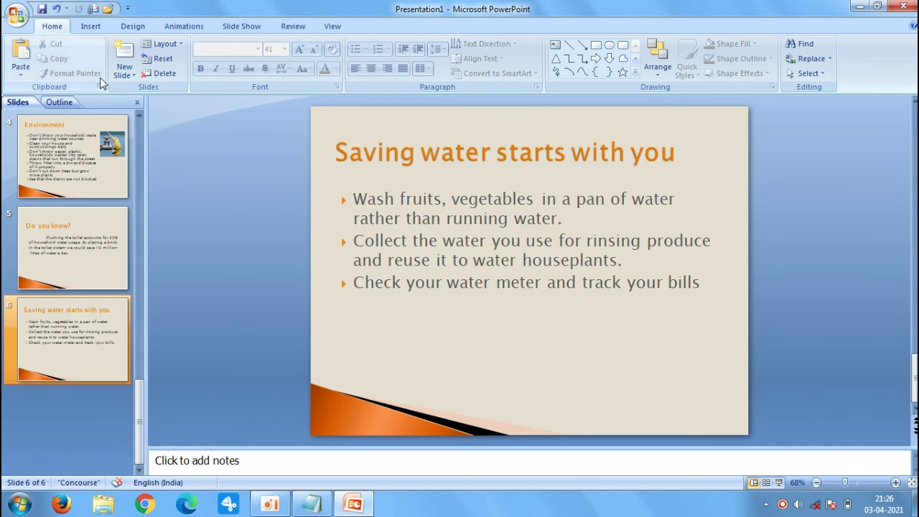
# - Add slide 7 with Title and Content layout and select 'How can we save water?' in Notepad
pyautogui.click(124, 71)
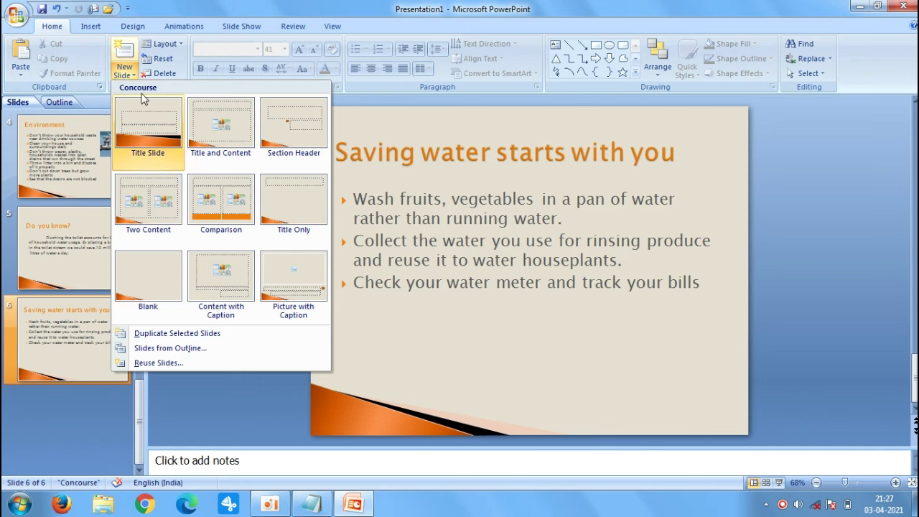
pyautogui.click(220, 126)
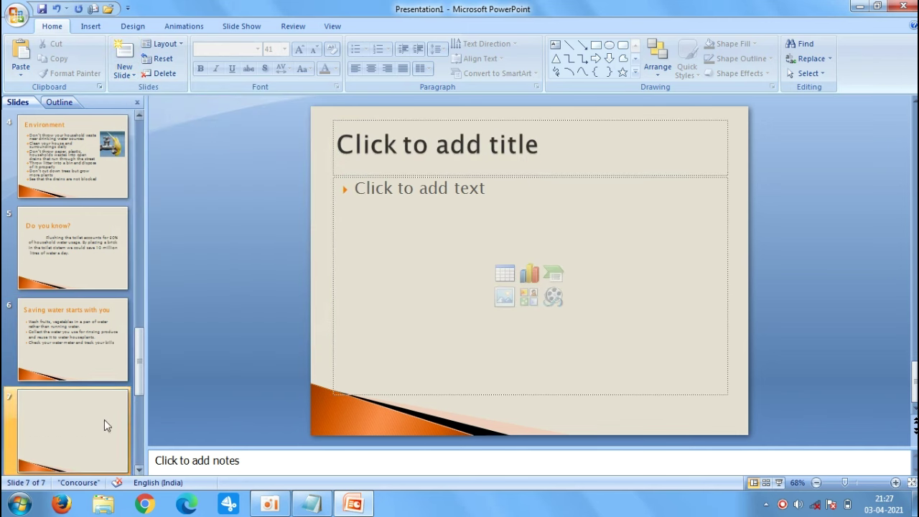
pyautogui.click(310, 503)
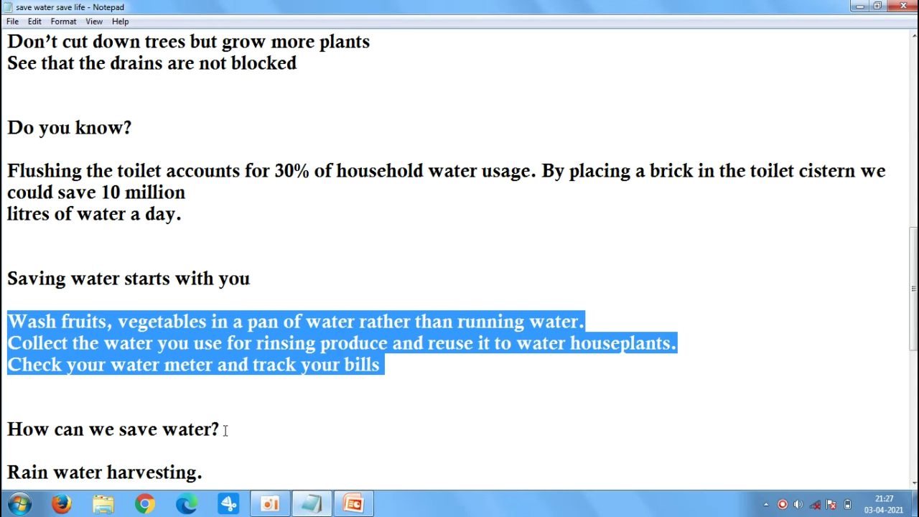
pyautogui.moveTo(225, 432); pyautogui.dragTo(9, 429)
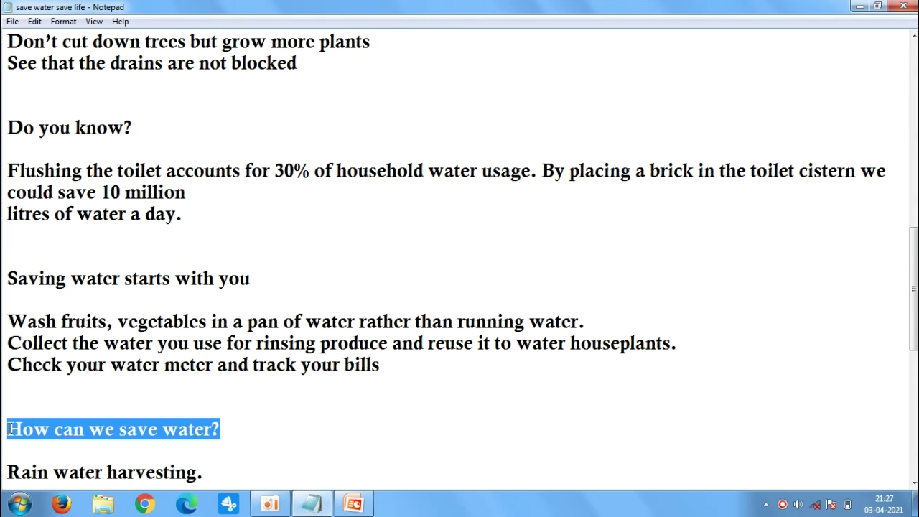
pyautogui.click(353, 503)
# - Title slide 7 'How can we save water?' in orange and switch the body to checkmark bullets
pyautogui.click(556, 147)
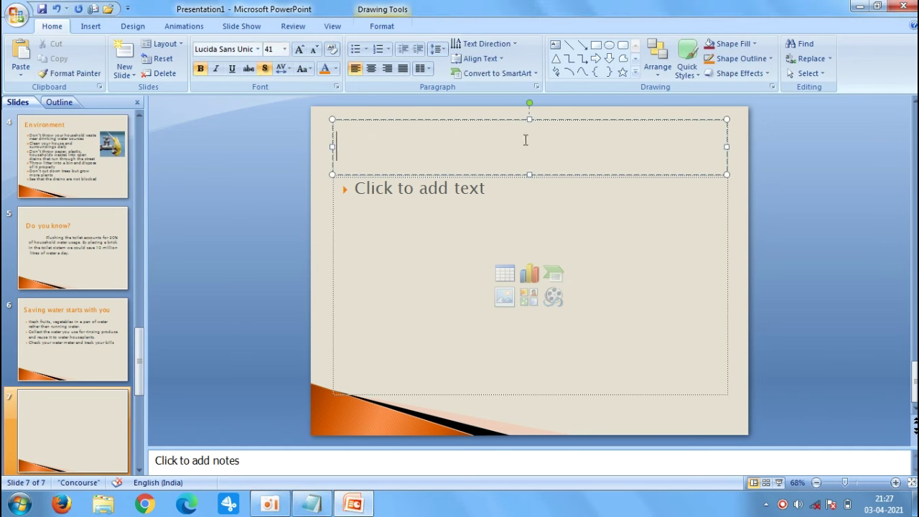
pyautogui.click(335, 68)
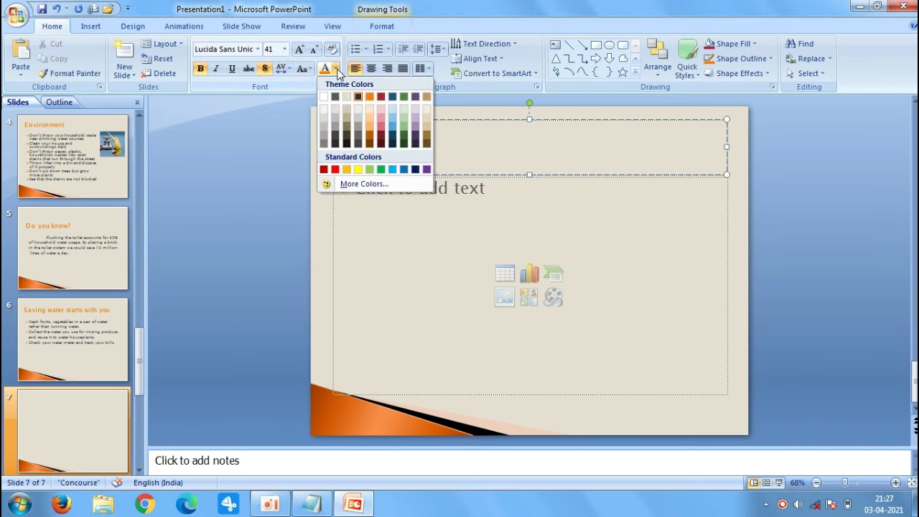
pyautogui.click(370, 96)
pyautogui.write('How can we save water?')
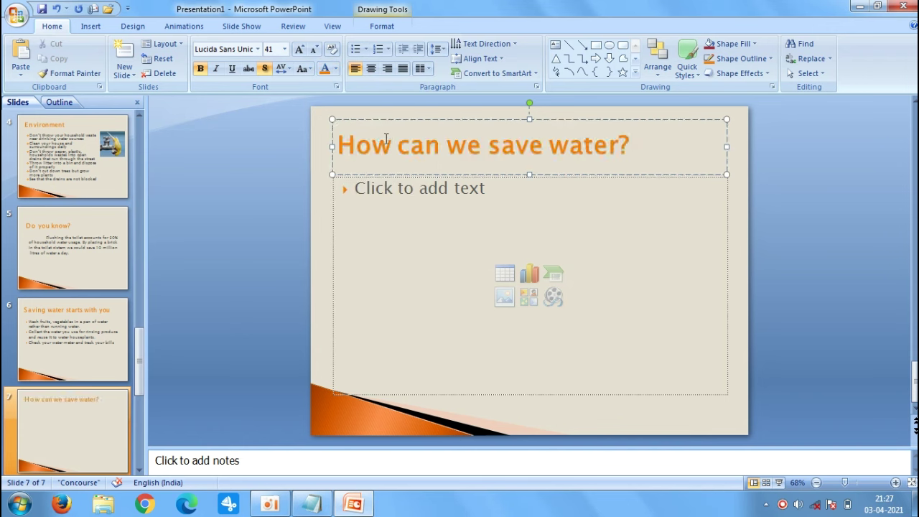
pyautogui.click(449, 204)
pyautogui.press('BackSpace')
pyautogui.click(365, 49)
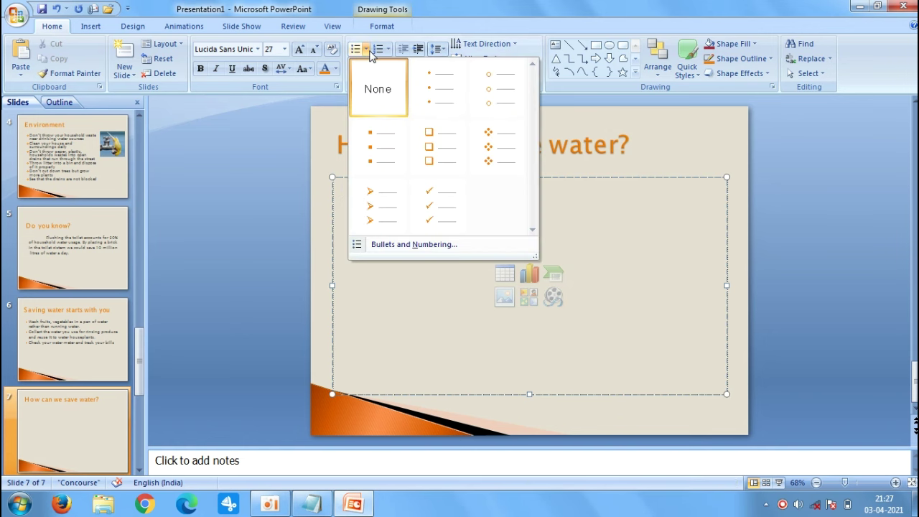
pyautogui.click(429, 205)
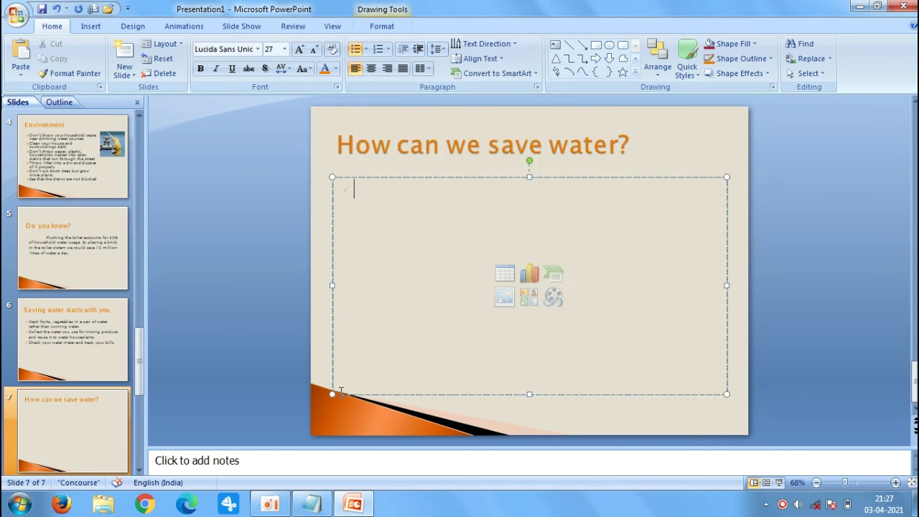
# - Copy the five water-saving method lines from Notepad and paste them as the bullet list
pyautogui.click(311, 504)
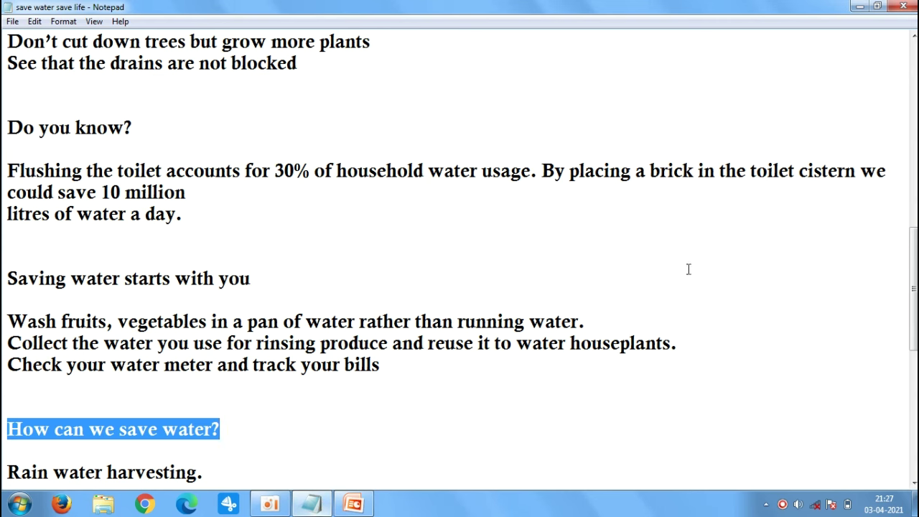
pyautogui.moveTo(914, 294); pyautogui.dragTo(913, 359)
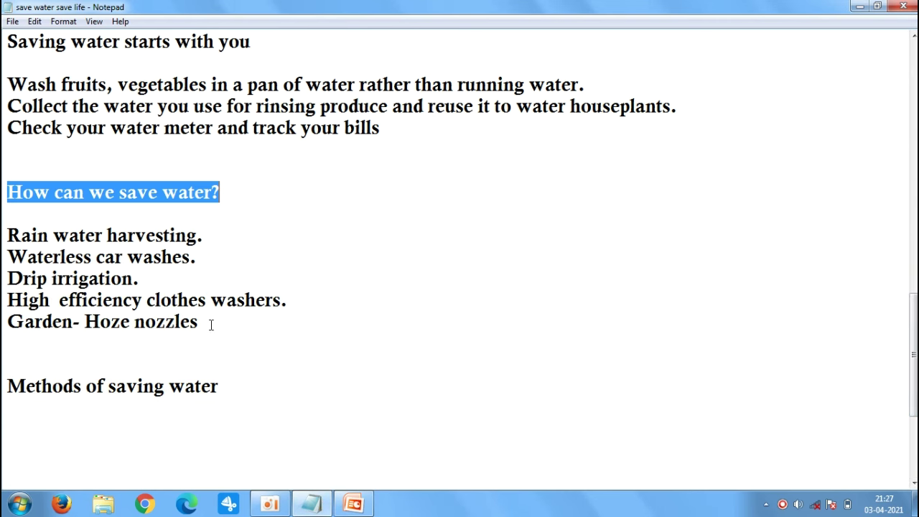
pyautogui.moveTo(211, 325); pyautogui.dragTo(4, 234)
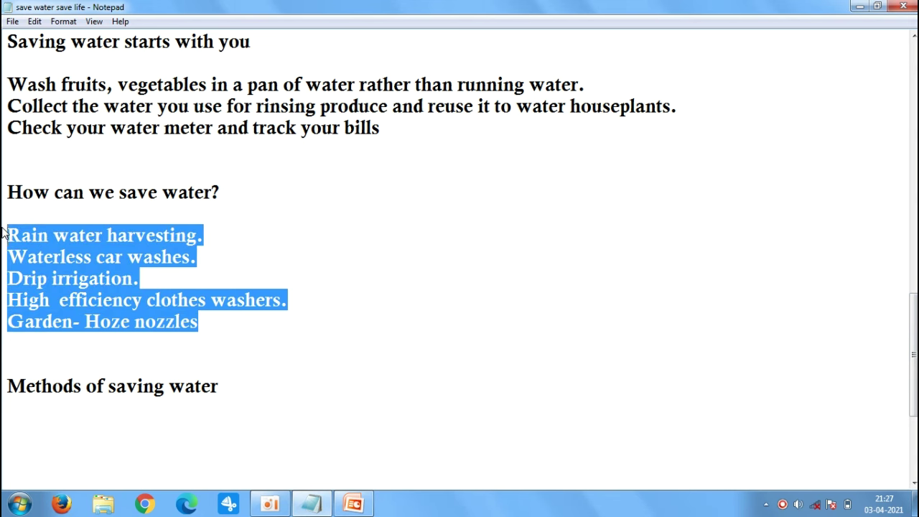
pyautogui.click(354, 504)
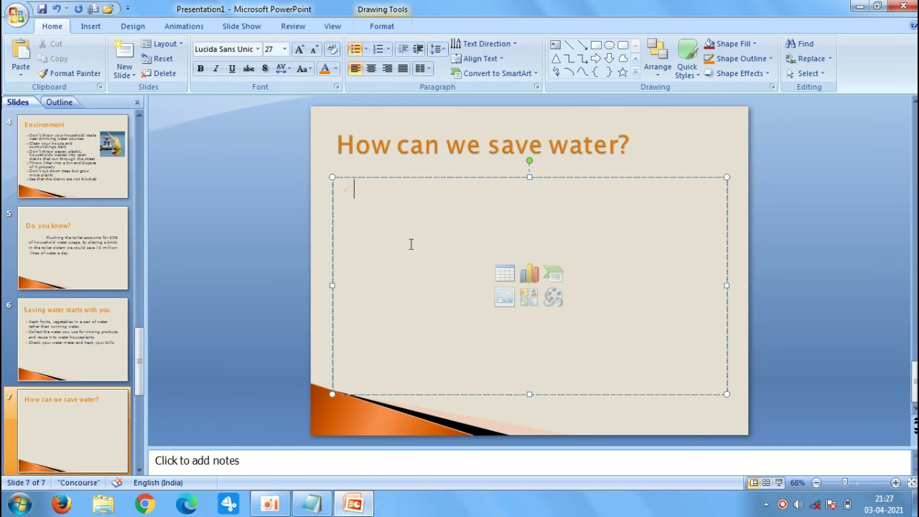
pyautogui.write('Rain water harvesting. Waterless car washes. Drip irrigation. High  efficiency clothes washers. Garden- Hoze nozzles')
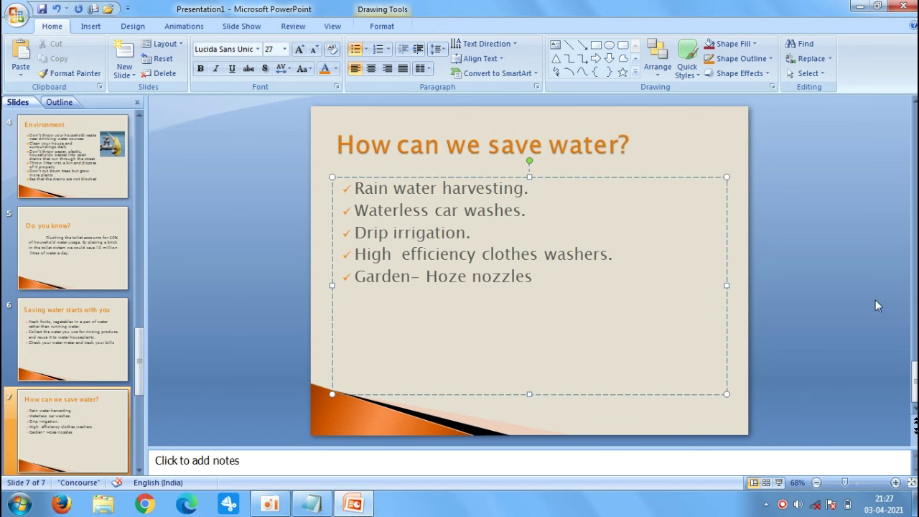
pyautogui.click(875, 300)
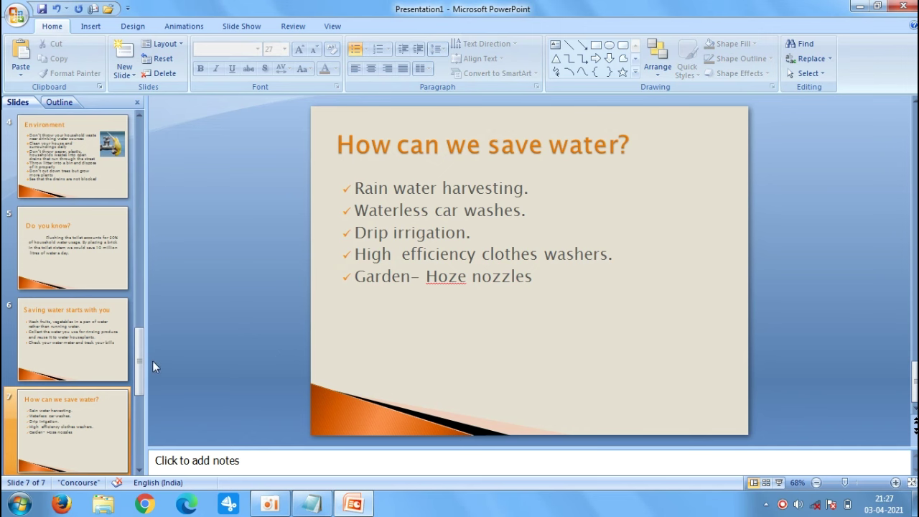
pyautogui.moveTo(139, 360); pyautogui.dragTo(138, 455)
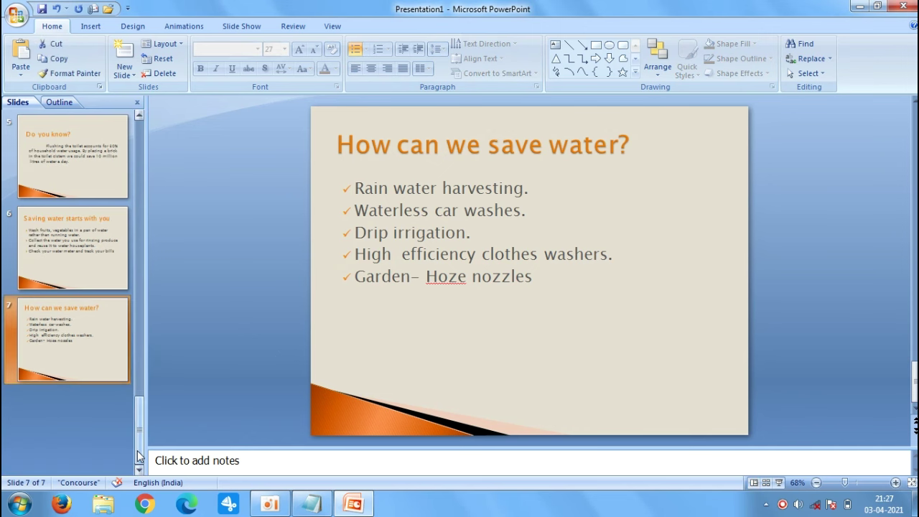
# - Add a Two Content slide and set its title font colour to orange
pyautogui.click(132, 75)
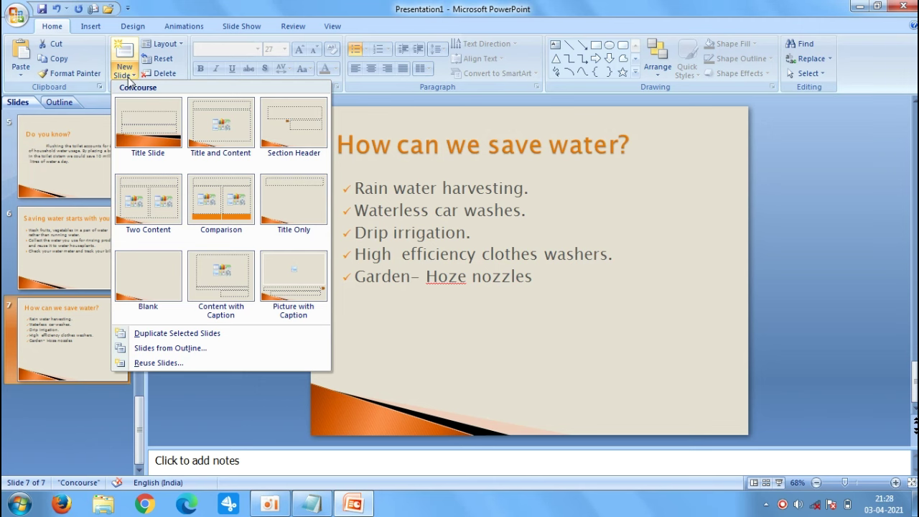
pyautogui.click(142, 222)
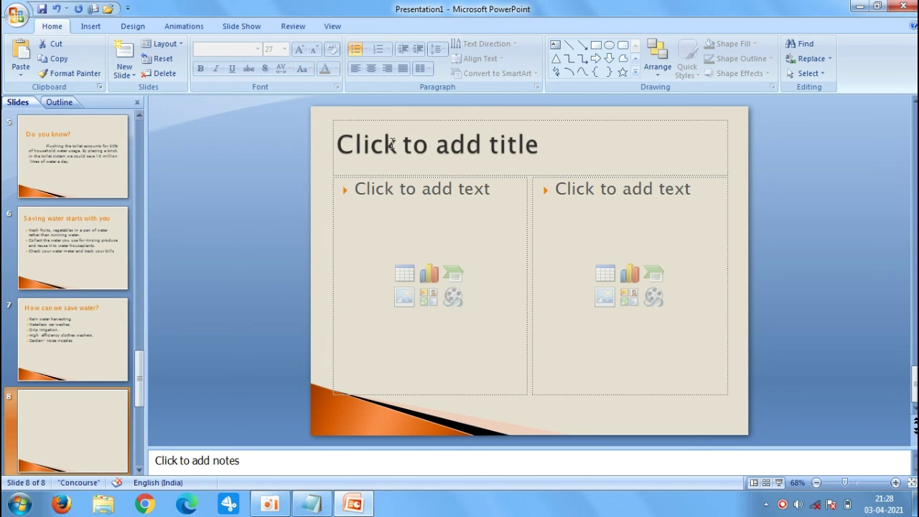
pyautogui.click(578, 139)
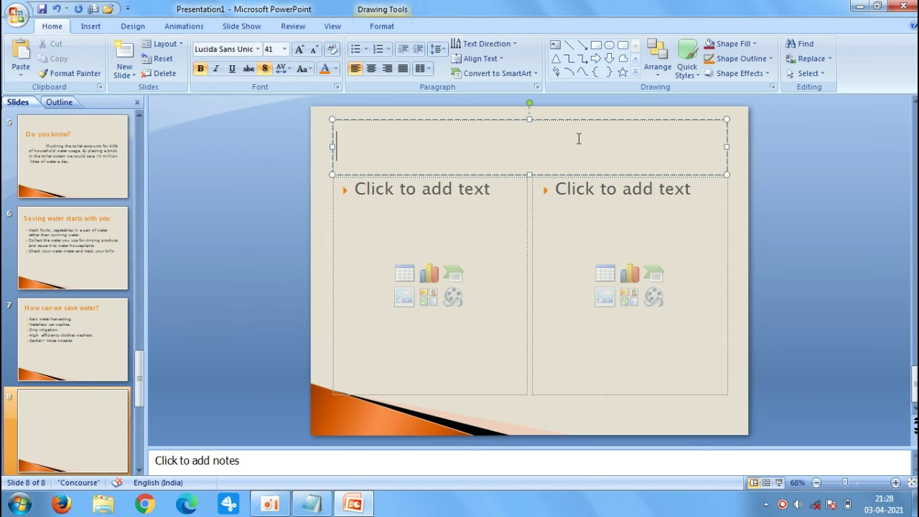
pyautogui.click(335, 69)
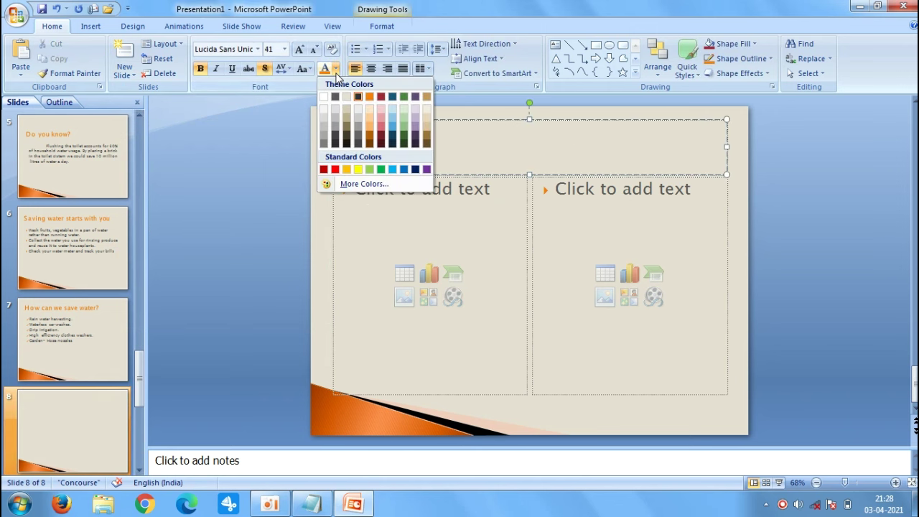
pyautogui.click(371, 96)
# - Copy 'Methods of saving water' from Notepad and paste it as the slide title
pyautogui.click(309, 506)
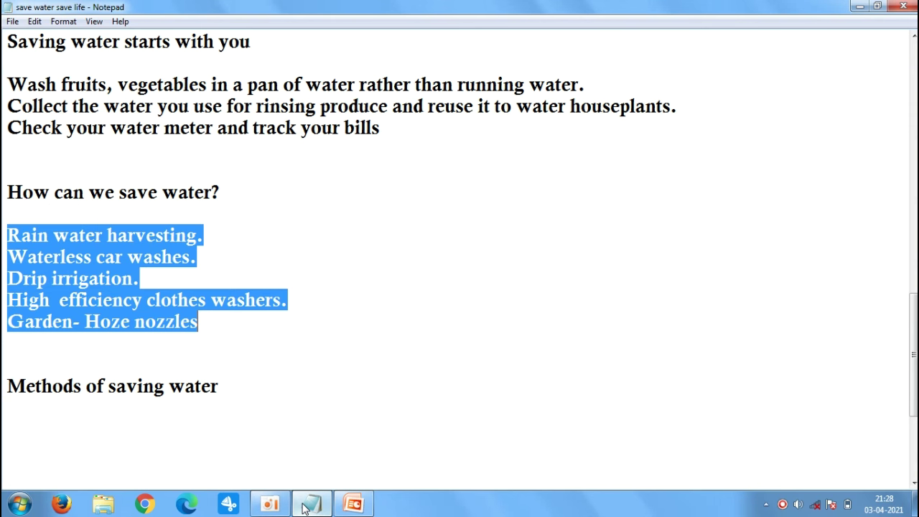
pyautogui.moveTo(256, 387); pyautogui.dragTo(4, 383)
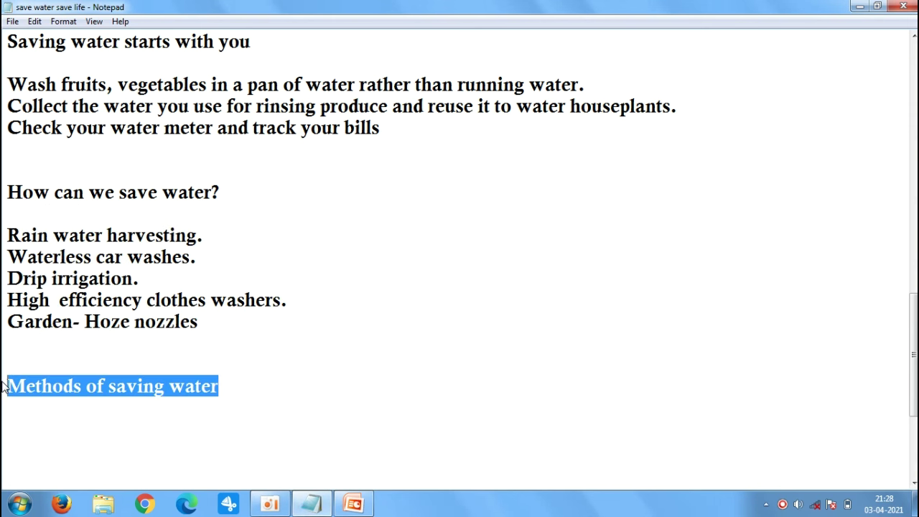
pyautogui.click(352, 503)
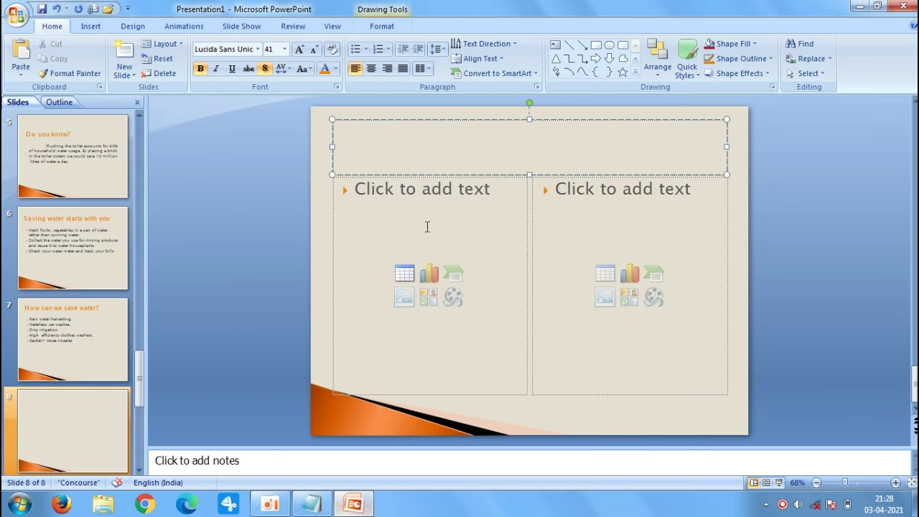
pyautogui.hotkey('ctrl', 'v')
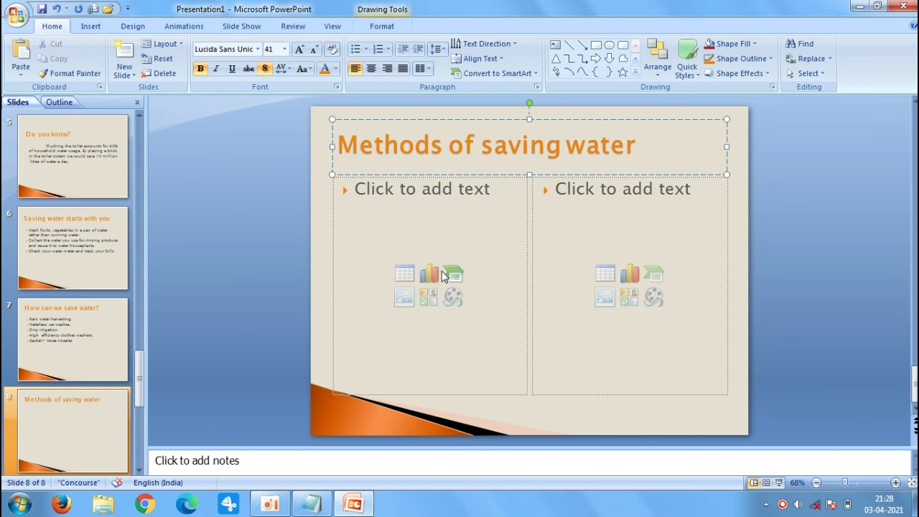
# - Insert the images (3) water-tank photo in the left placeholder and enlarge it
pyautogui.click(404, 297)
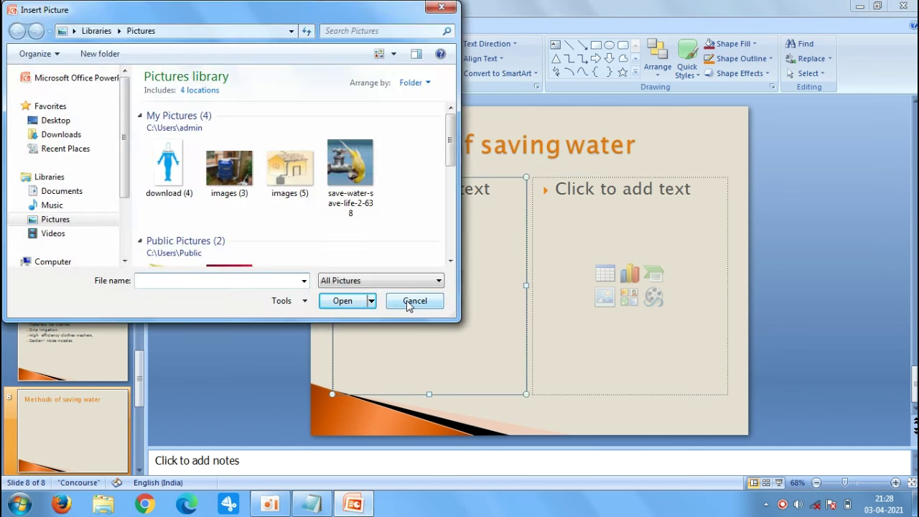
pyautogui.click(231, 165)
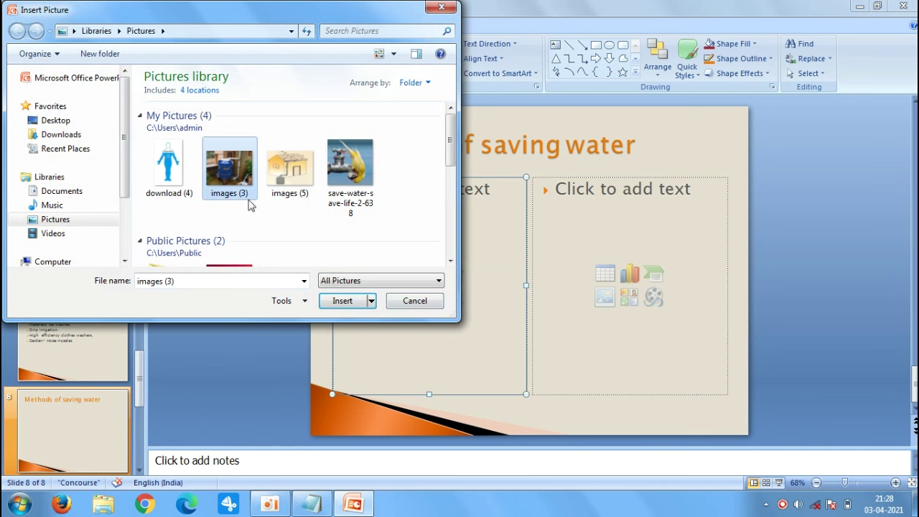
pyautogui.click(346, 309)
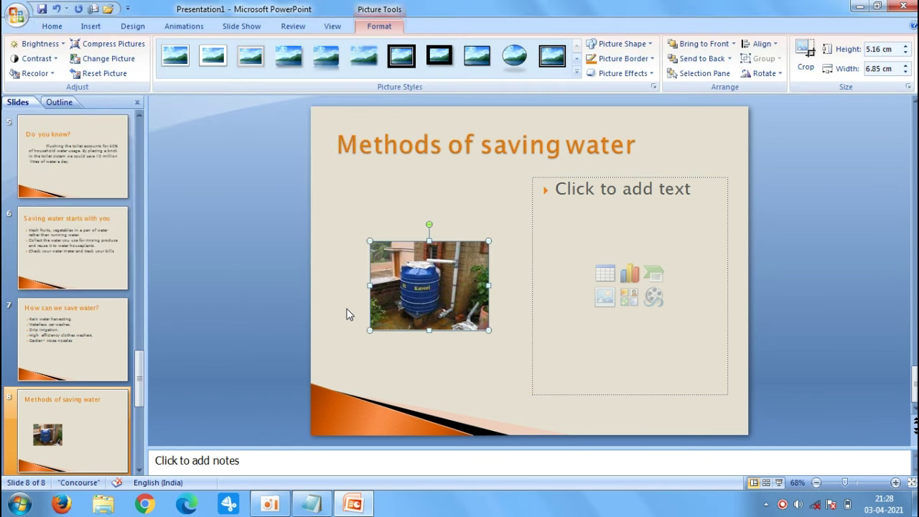
pyautogui.moveTo(370, 241); pyautogui.dragTo(327, 209)
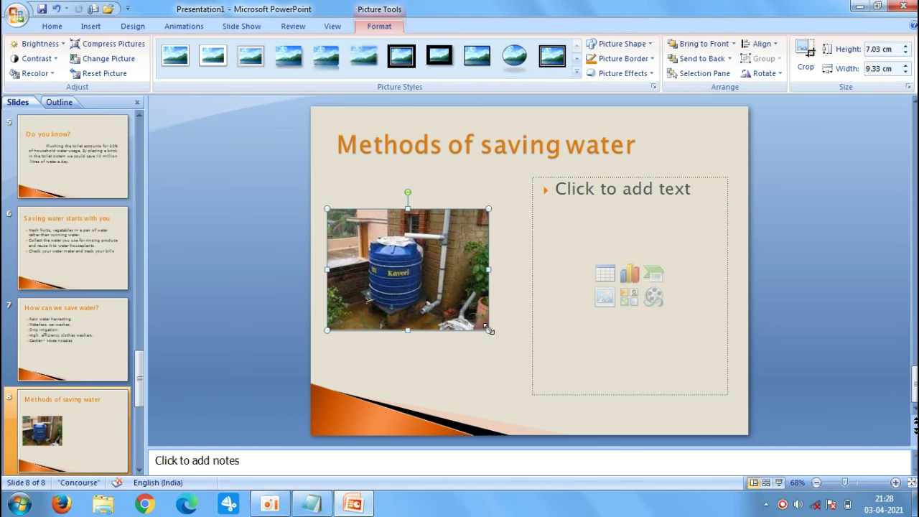
pyautogui.moveTo(488, 331); pyautogui.dragTo(509, 346)
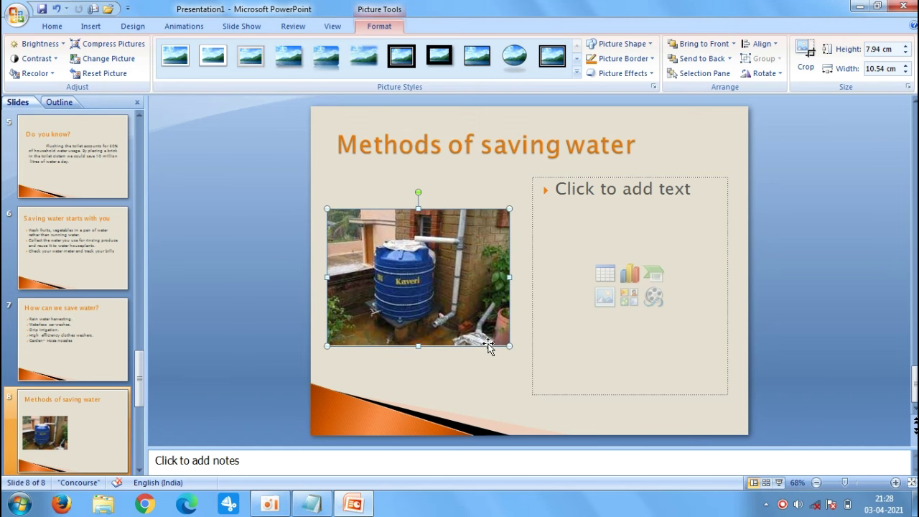
# - Insert the images (5) rain-harvesting house illustration on the right, enlarged and nudged into place
pyautogui.click(604, 297)
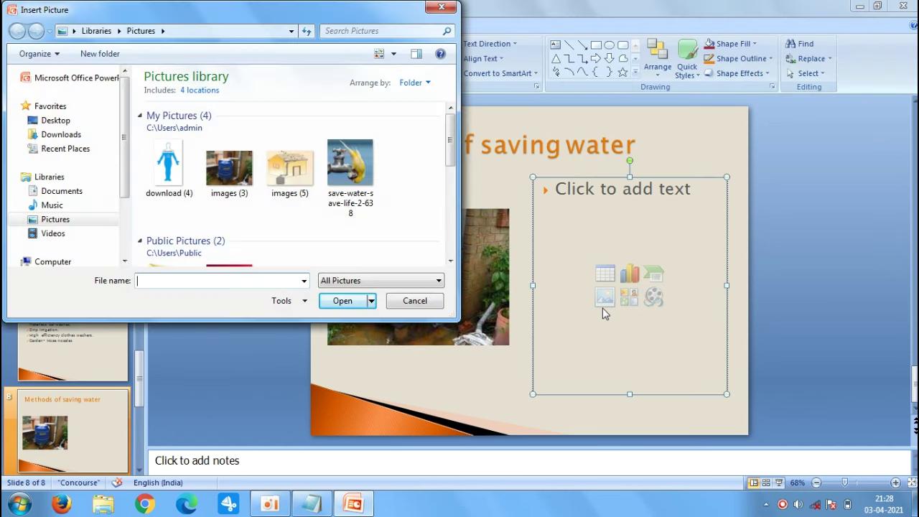
pyautogui.click(301, 185)
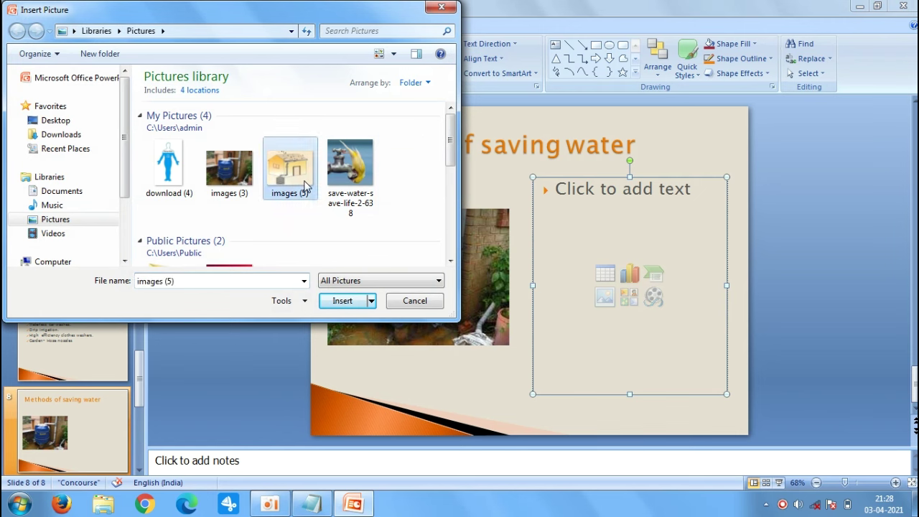
pyautogui.click(335, 302)
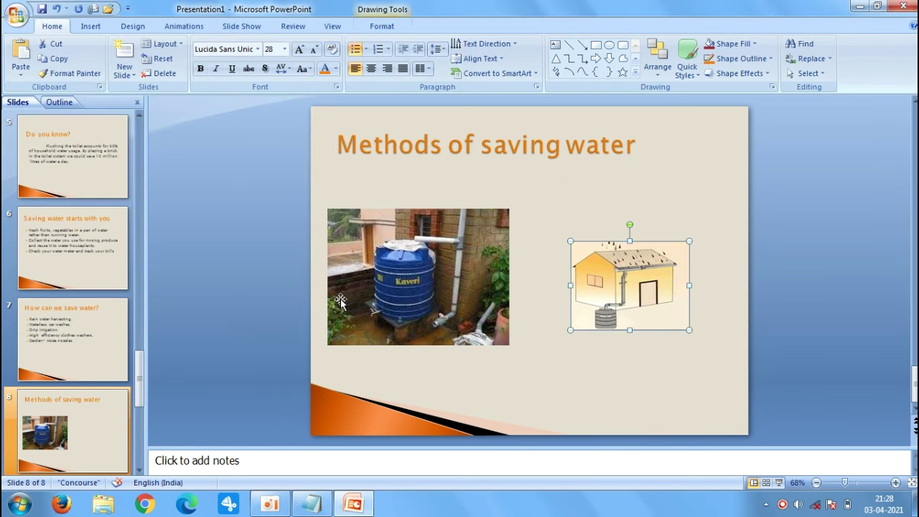
pyautogui.moveTo(570, 242); pyautogui.dragTo(553, 216)
pyautogui.moveTo(692, 328); pyautogui.dragTo(729, 357)
pyautogui.moveTo(669, 291); pyautogui.dragTo(676, 277)
pyautogui.click(774, 283)
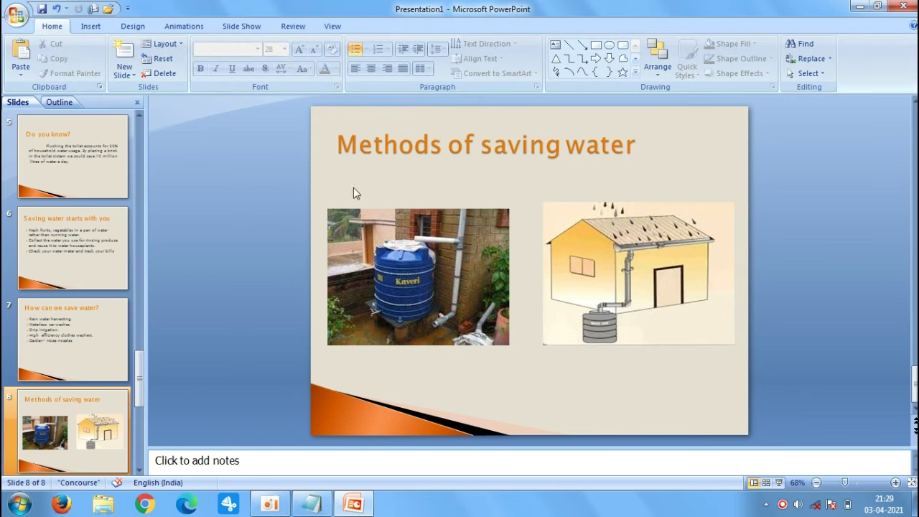
# - Draw a text box below the two pictures and widen it slightly
pyautogui.click(99, 26)
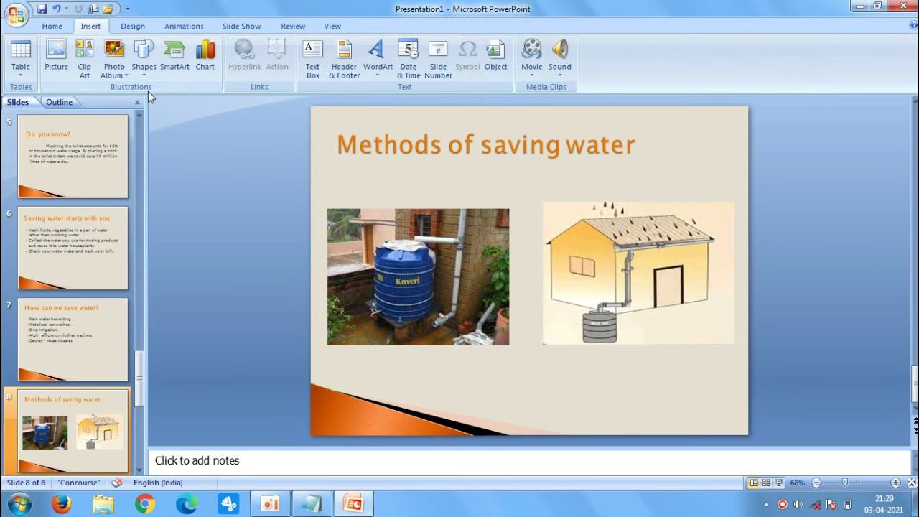
pyautogui.click(144, 68)
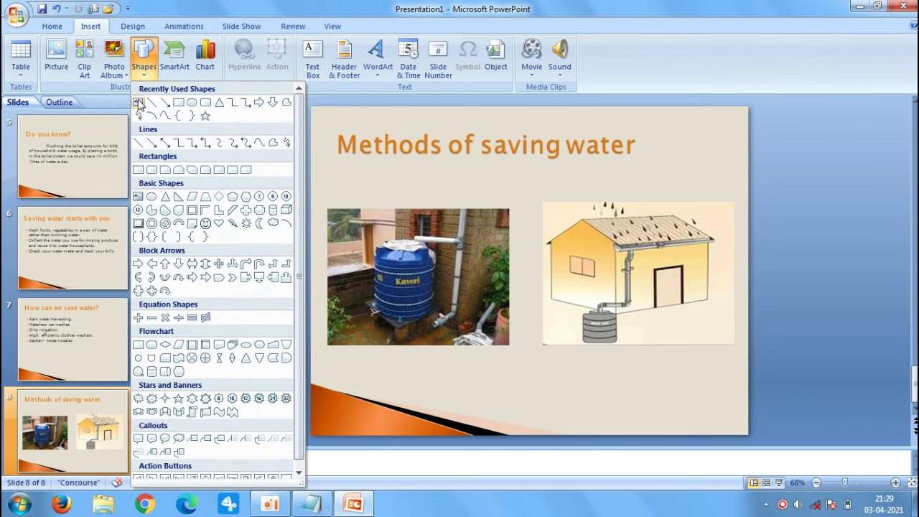
pyautogui.click(139, 101)
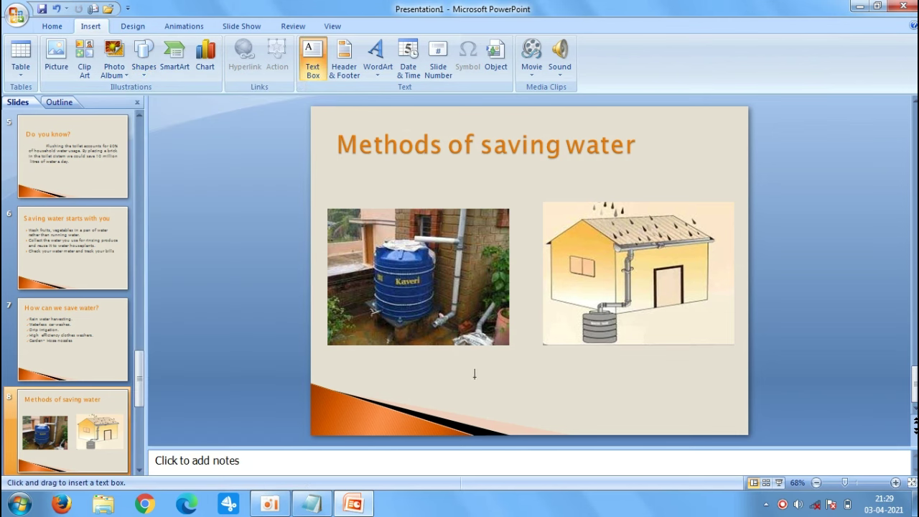
pyautogui.moveTo(473, 373); pyautogui.dragTo(682, 416)
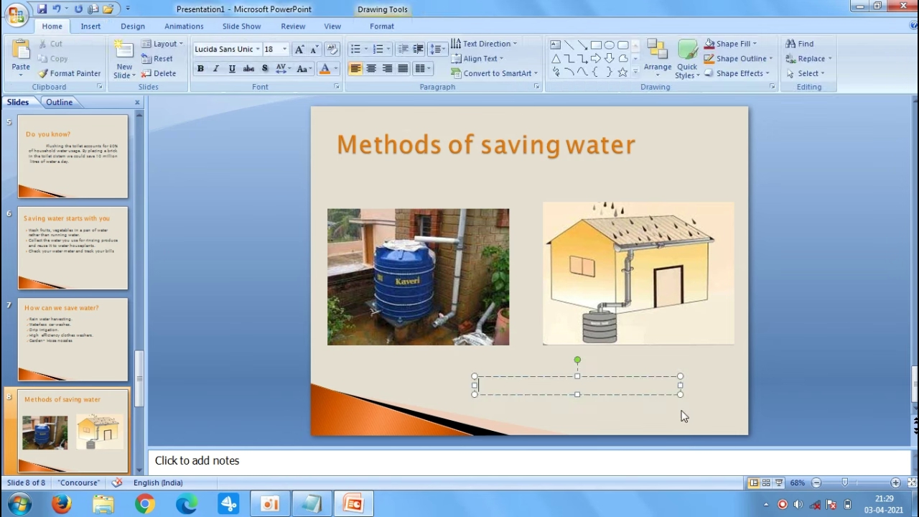
pyautogui.moveTo(680, 393); pyautogui.dragTo(699, 407)
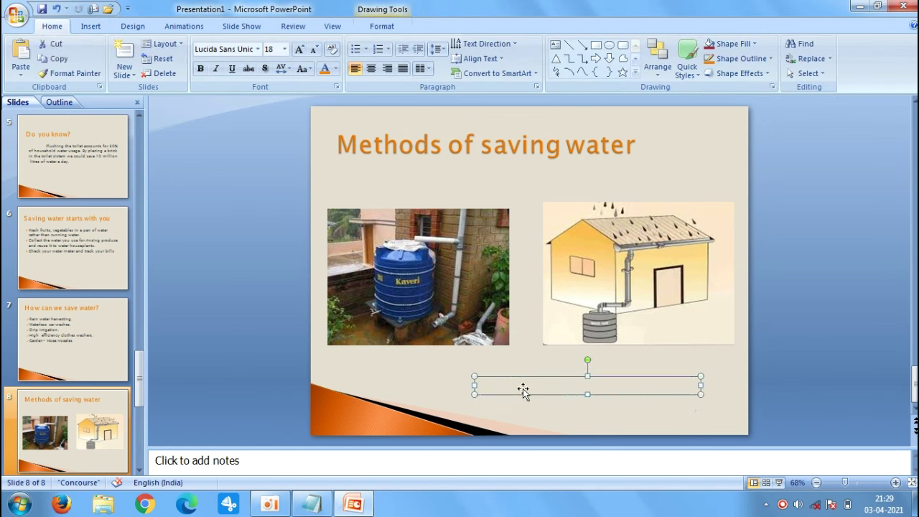
# - Type 'Rainwater harvesting' in 32-point Arial Black, widening the box to one line
pyautogui.click(285, 50)
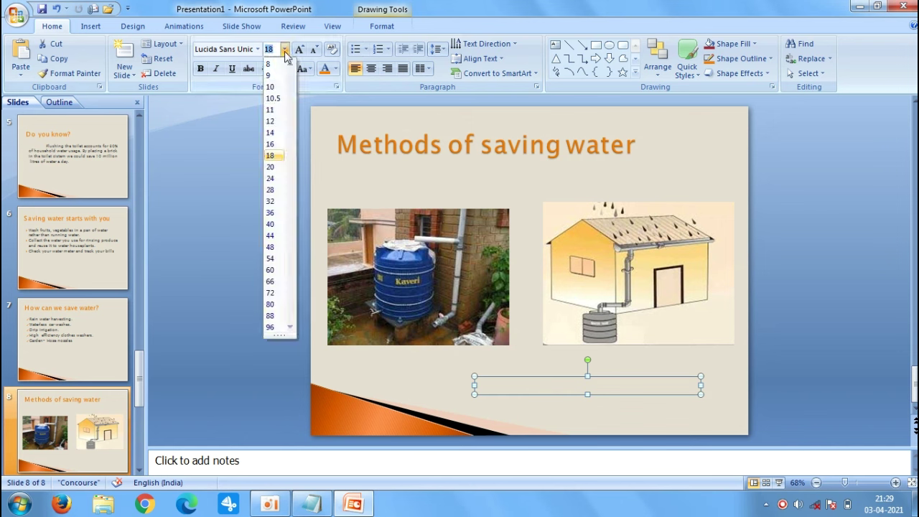
pyautogui.click(272, 235)
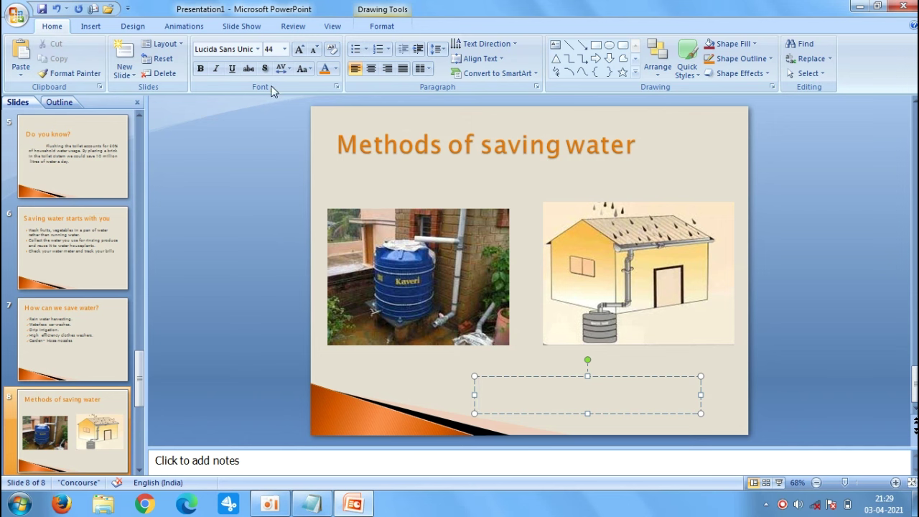
pyautogui.click(284, 49)
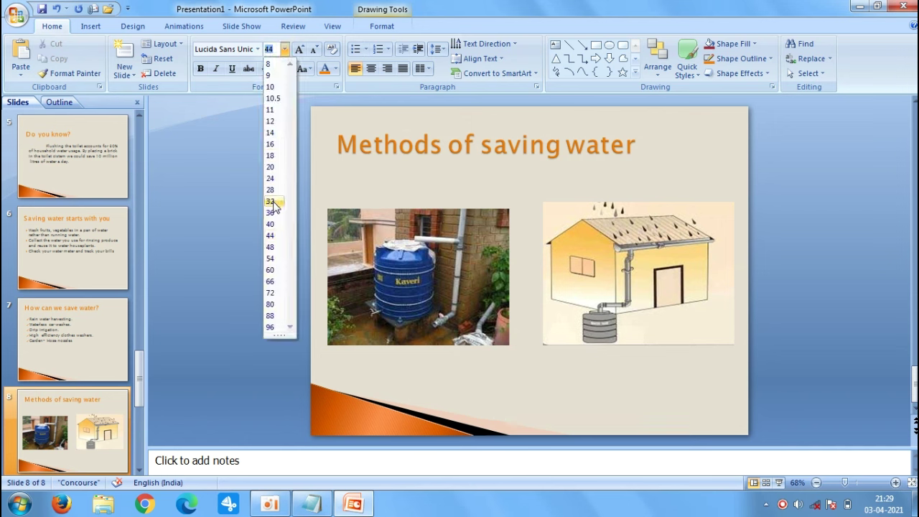
pyautogui.click(271, 202)
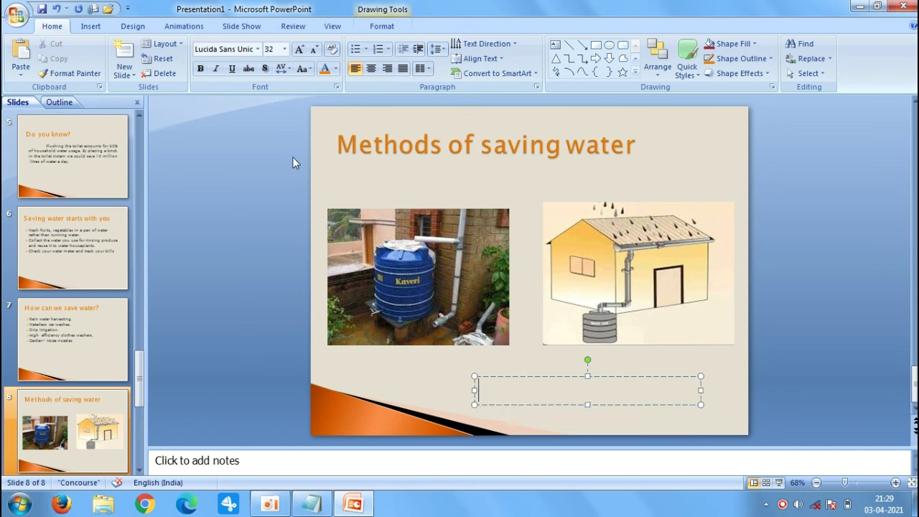
pyautogui.click(257, 48)
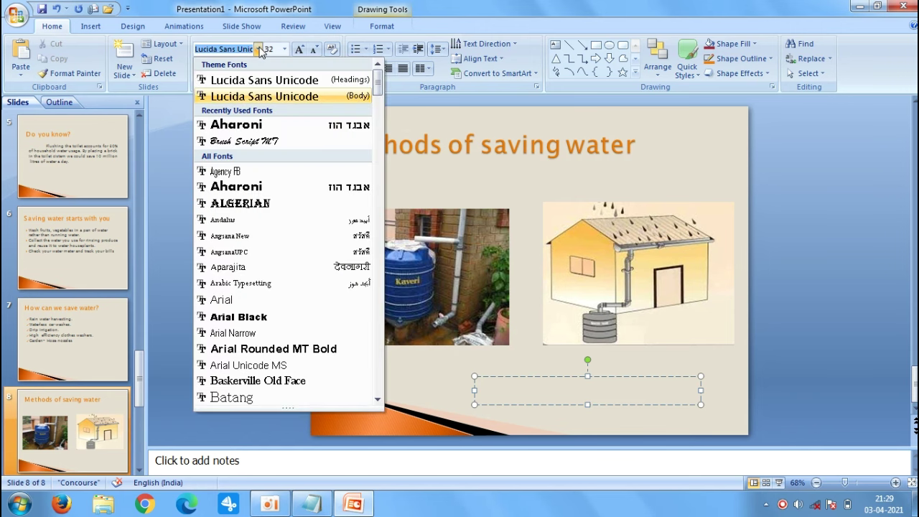
pyautogui.click(257, 318)
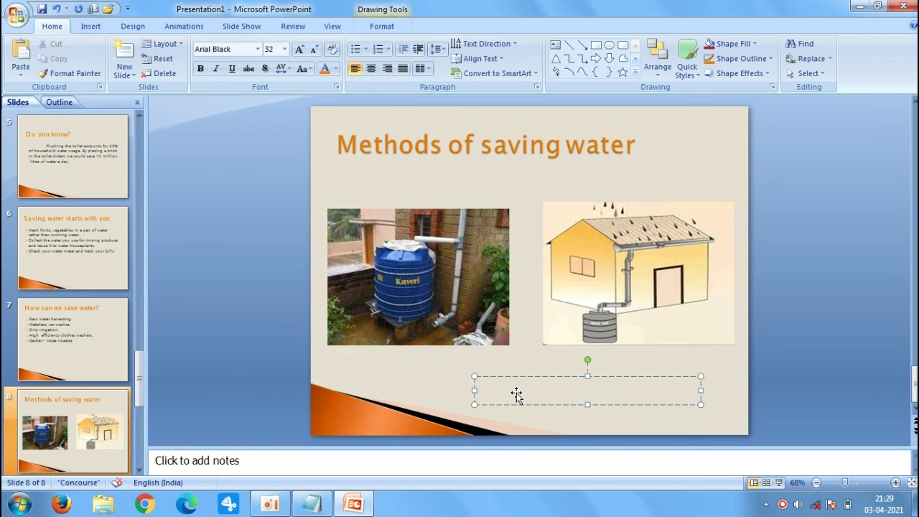
pyautogui.write('Rain')
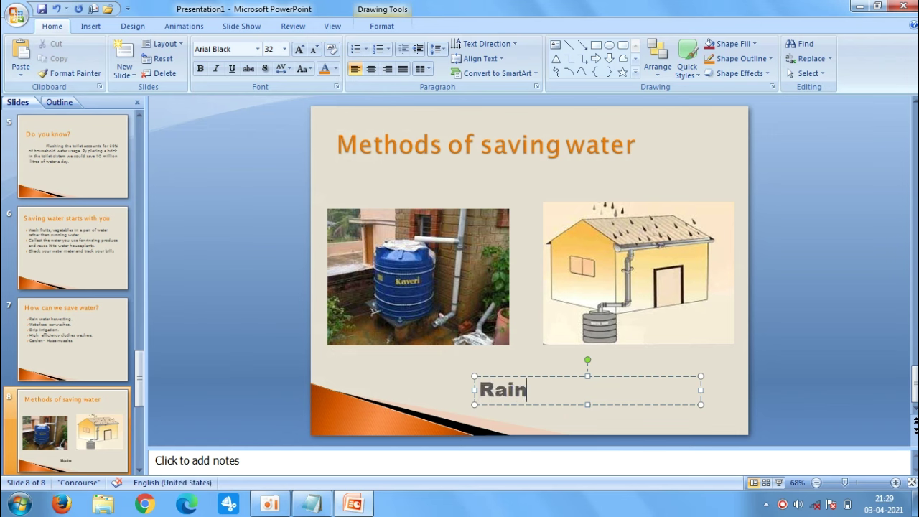
pyautogui.write('water')
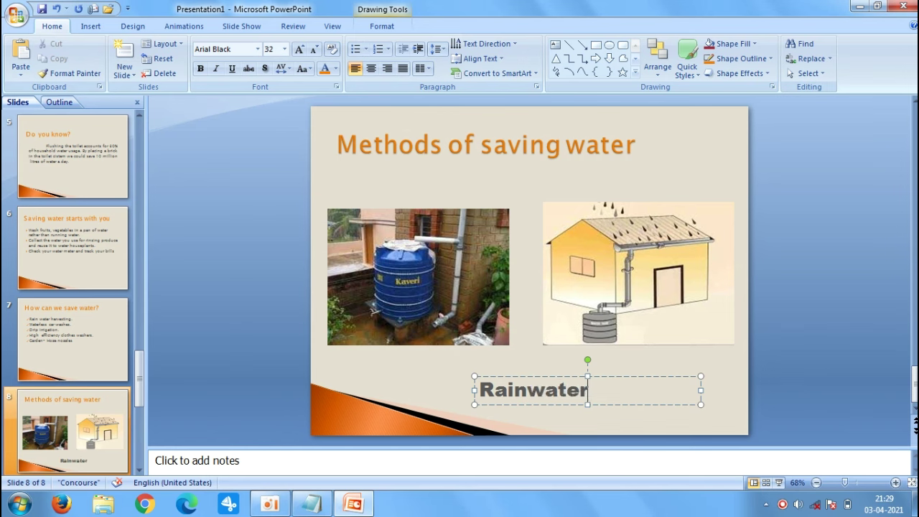
pyautogui.write(' har')
pyautogui.write('ves')
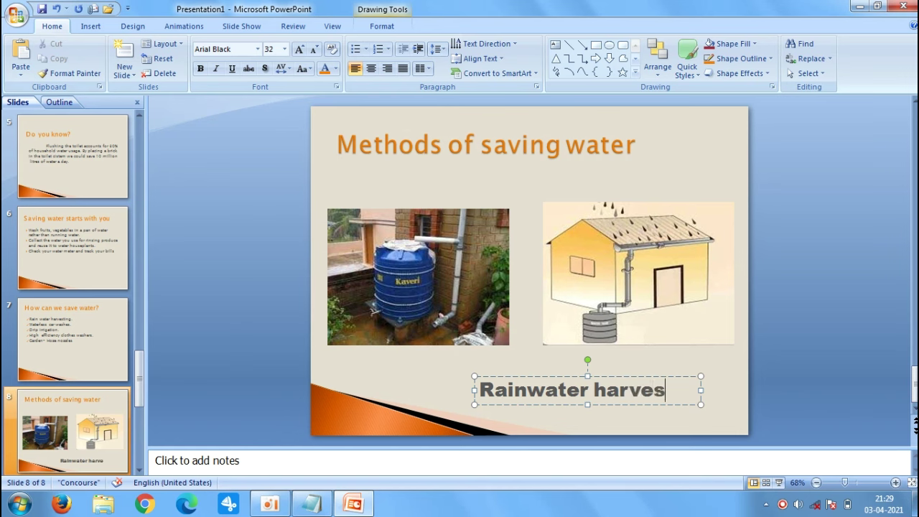
pyautogui.write('ting')
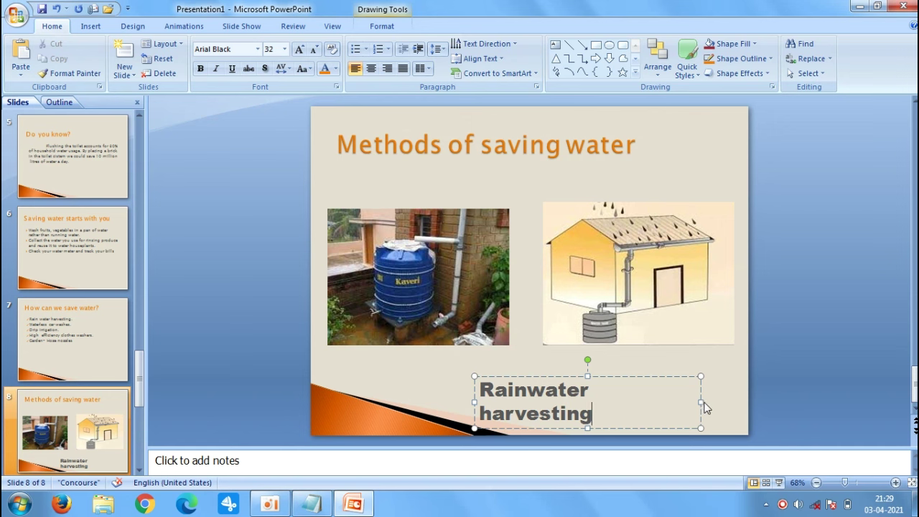
pyautogui.moveTo(702, 402); pyautogui.dragTo(714, 402)
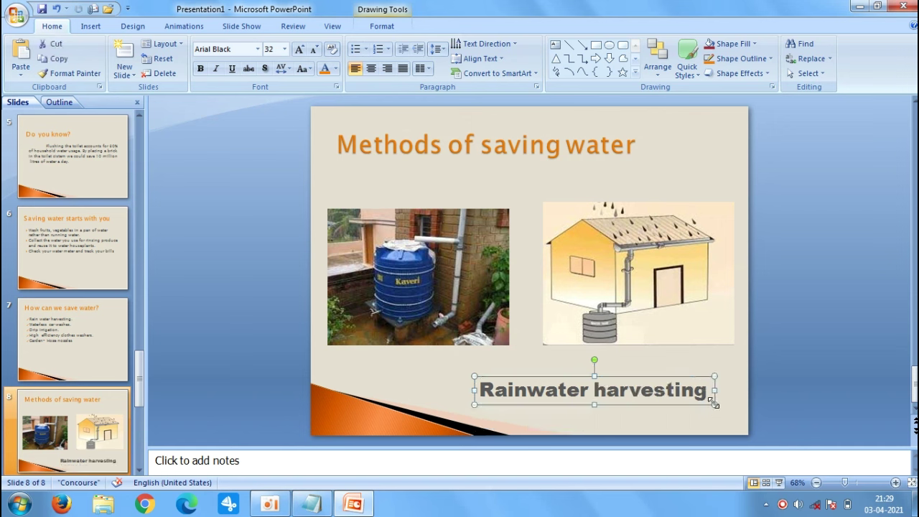
pyautogui.click(787, 388)
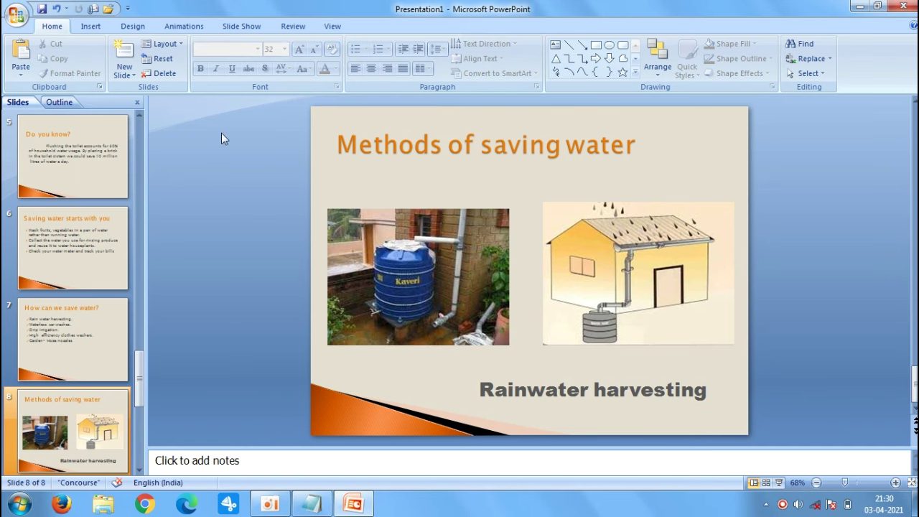
# - Add a Title Only slide with its title box moved mid-slide, taller, tilted about 15° counterclockwise
pyautogui.click(130, 74)
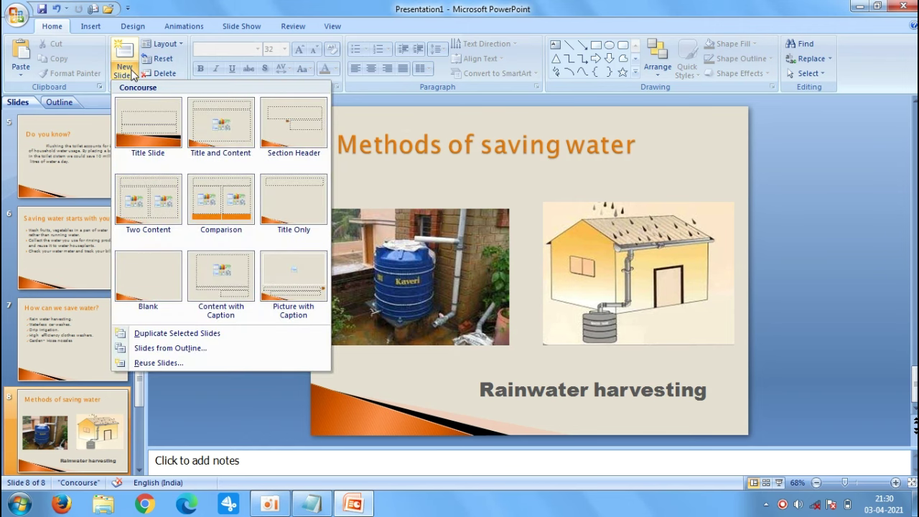
pyautogui.click(284, 205)
pyautogui.click(558, 164)
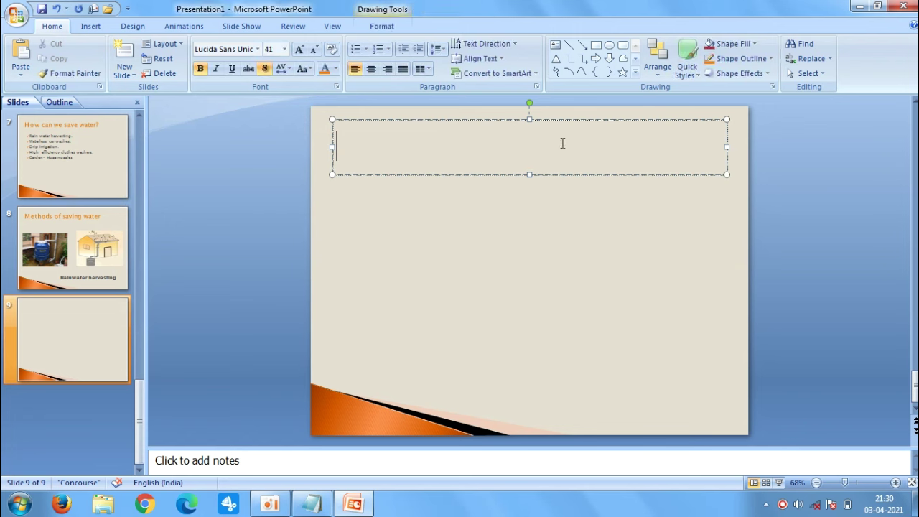
pyautogui.moveTo(568, 119); pyautogui.dragTo(569, 205)
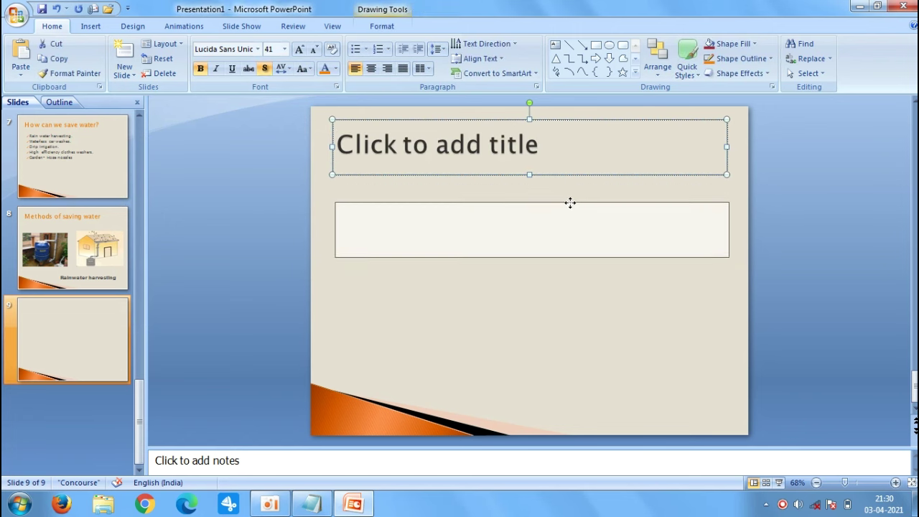
pyautogui.moveTo(531, 261); pyautogui.dragTo(531, 304)
pyautogui.moveTo(531, 189); pyautogui.dragTo(519, 191)
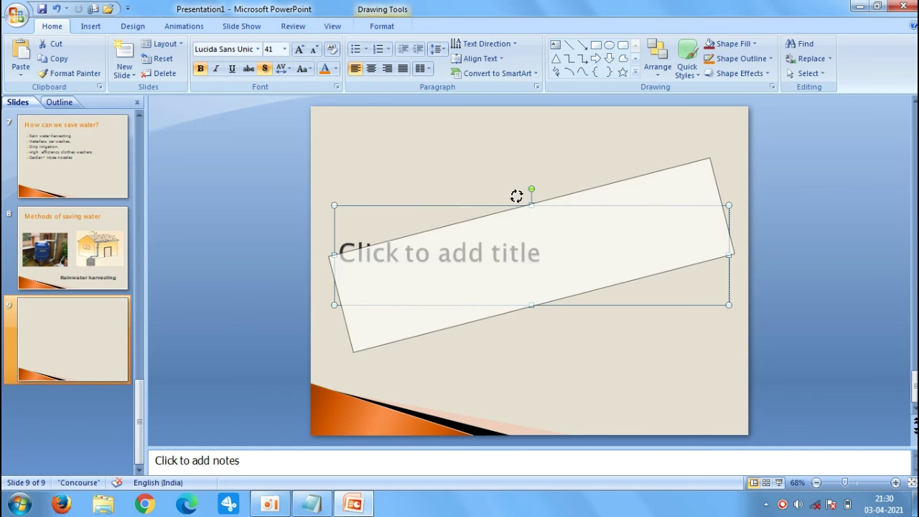
pyautogui.click(578, 258)
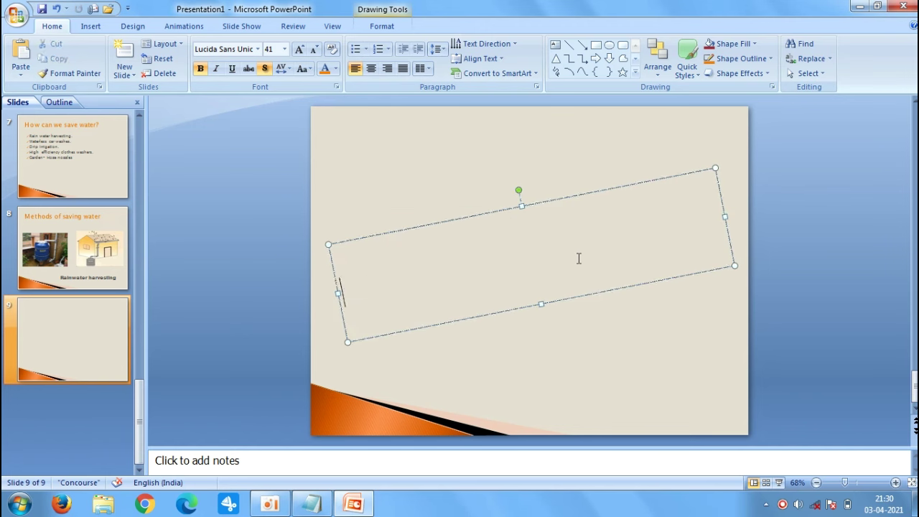
# - Type a centred 'Thank you' in orange 96-point French Script MT into the tilted title
pyautogui.click(284, 49)
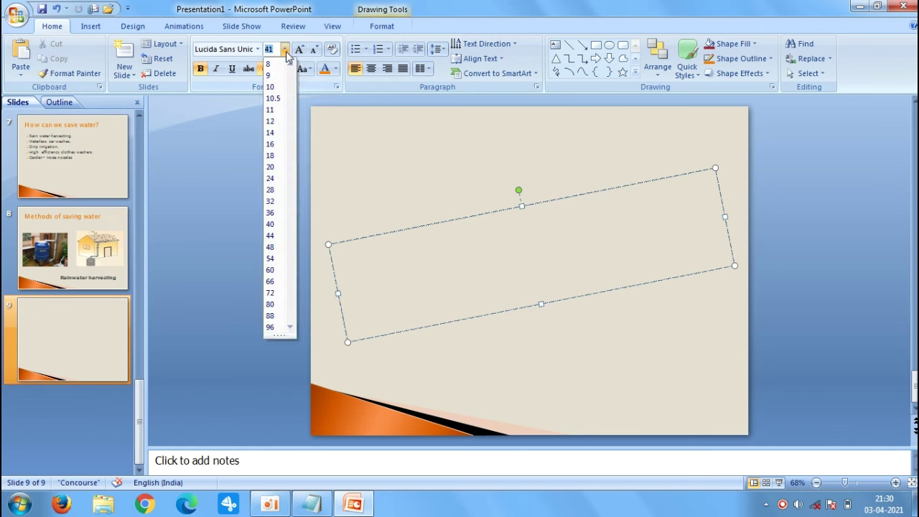
pyautogui.click(270, 327)
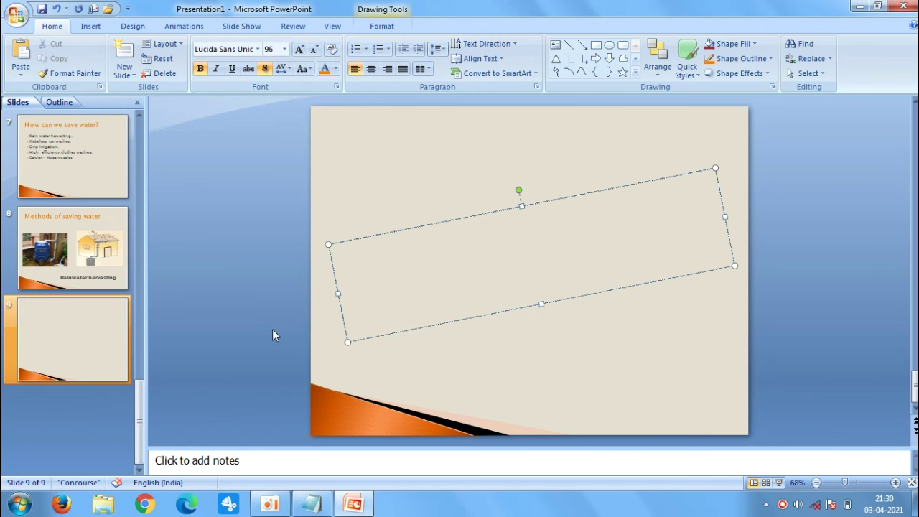
pyautogui.click(371, 68)
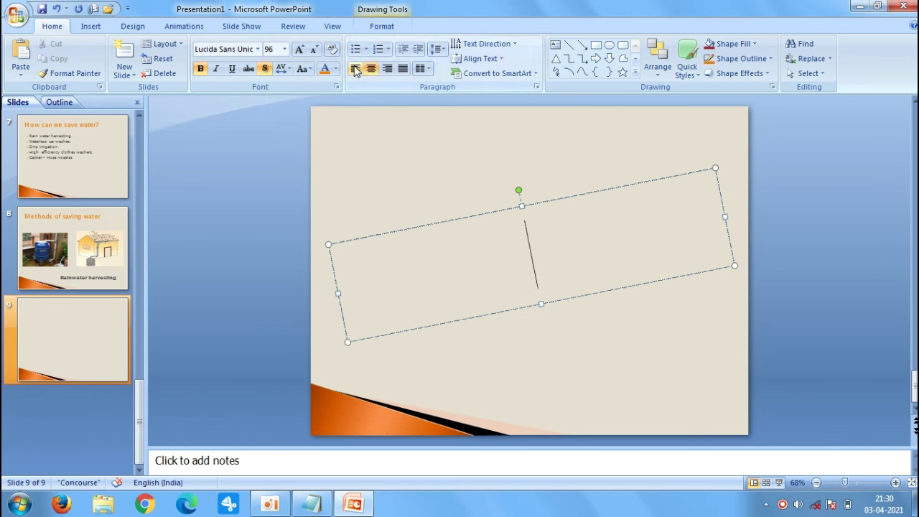
pyautogui.click(258, 49)
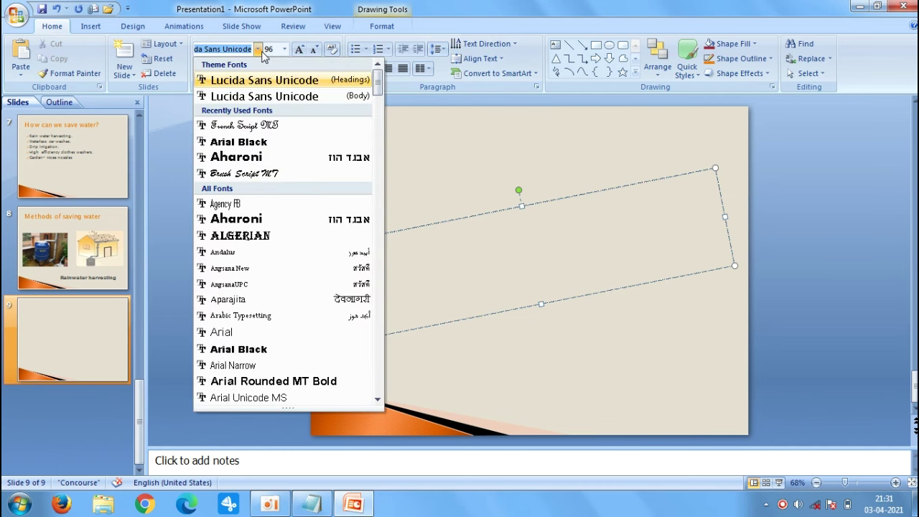
pyautogui.moveTo(376, 90); pyautogui.dragTo(378, 201)
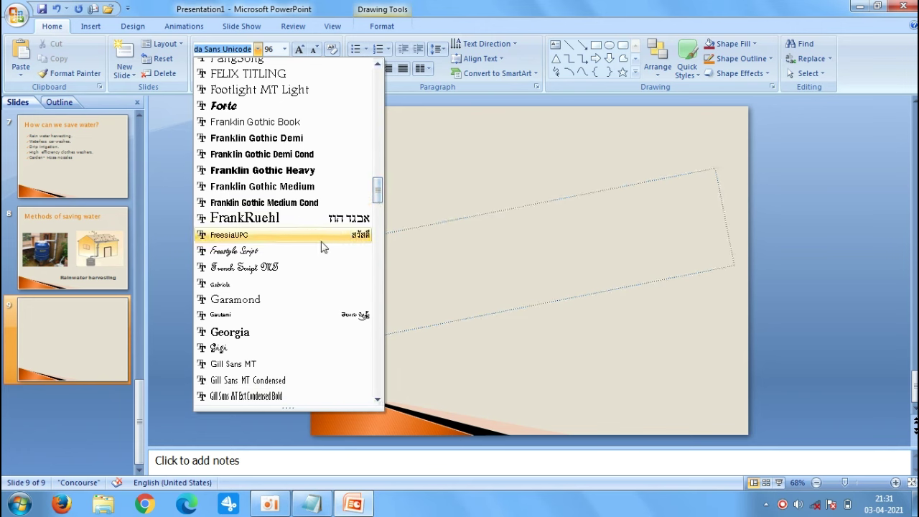
pyautogui.click(319, 266)
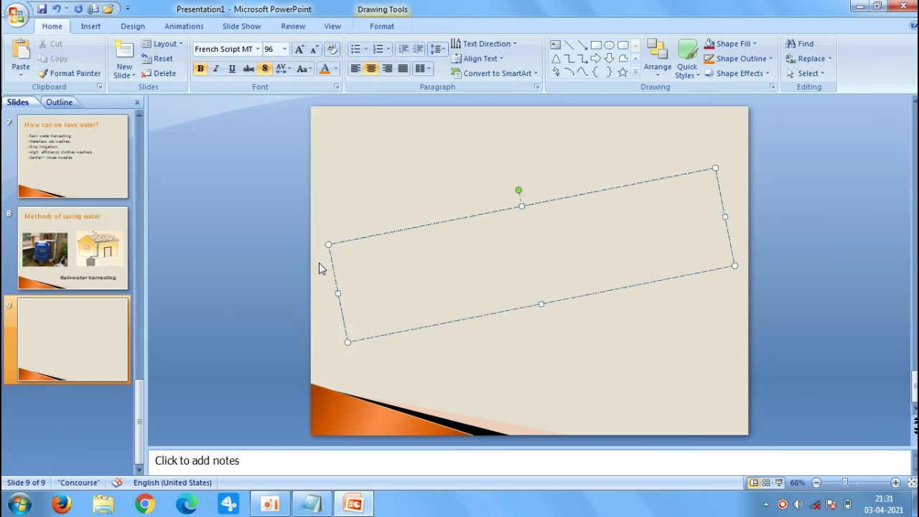
pyautogui.click(335, 69)
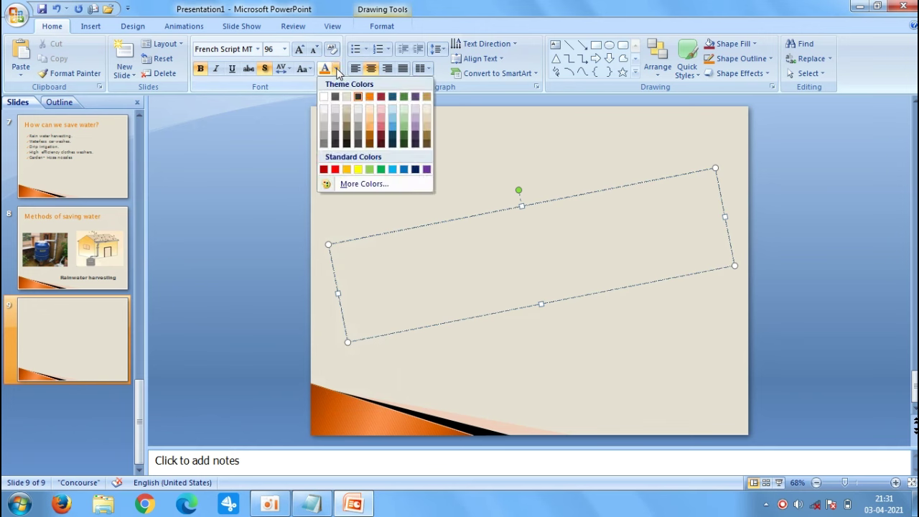
pyautogui.click(368, 104)
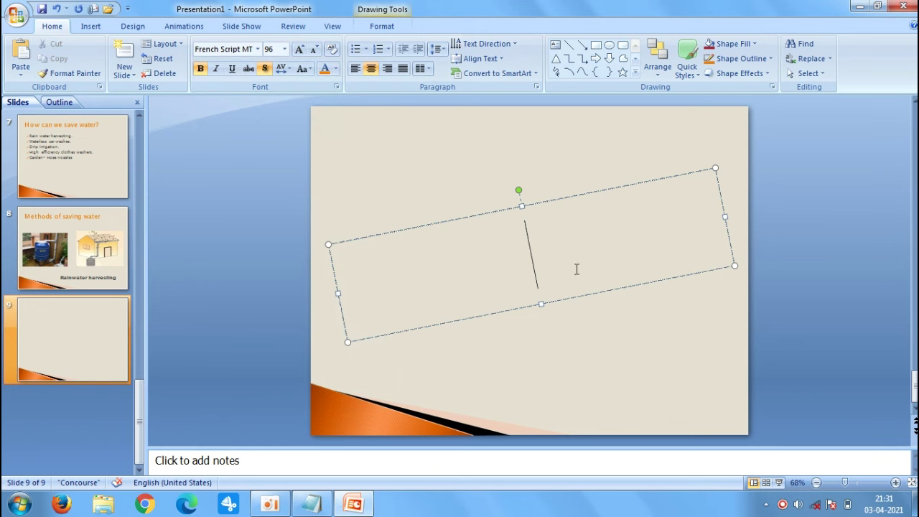
pyautogui.write('Thank')
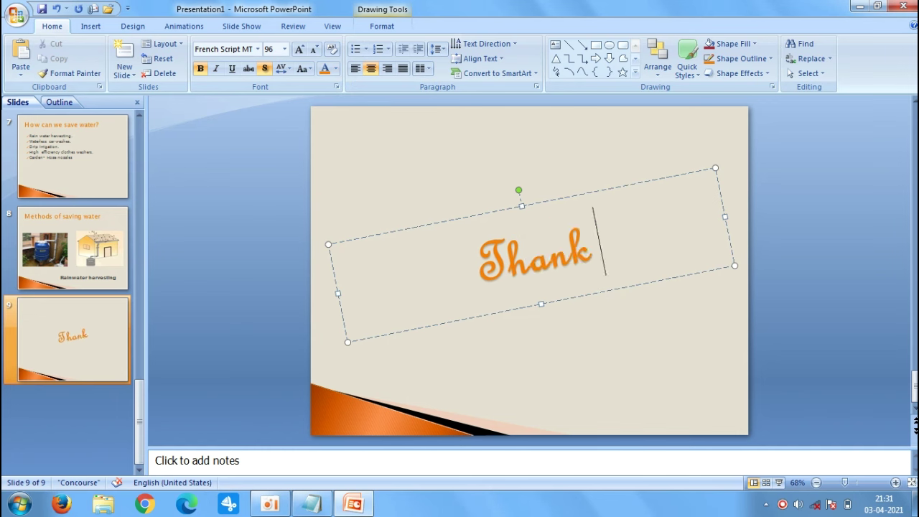
pyautogui.write(' you')
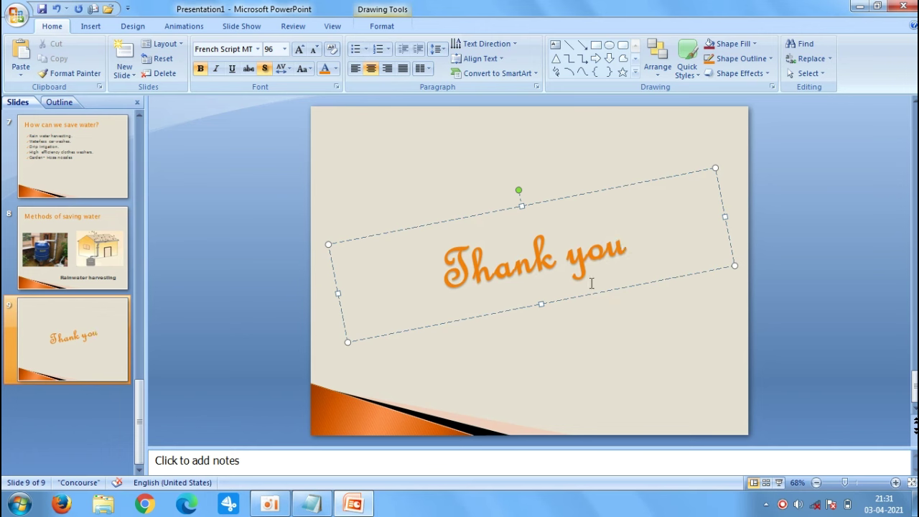
pyautogui.click(834, 283)
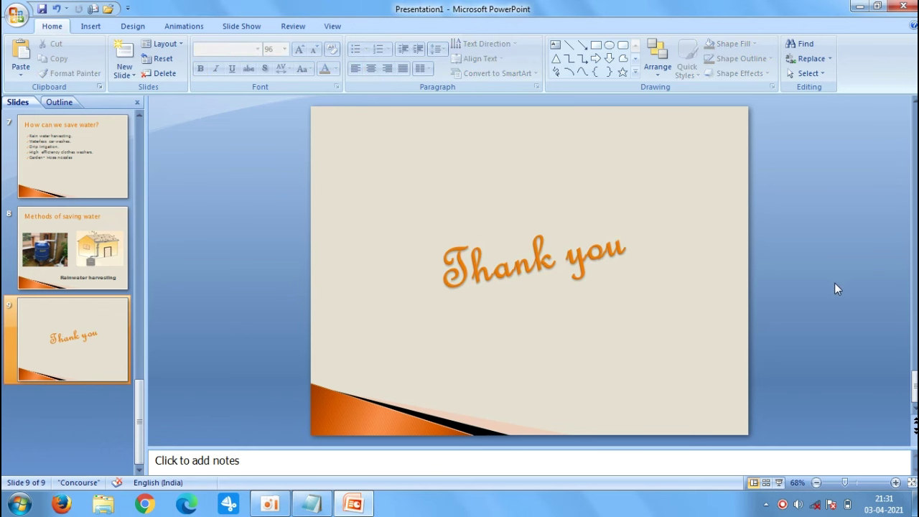
# - Go back to slide 2, Pollution of water, in the Slides pane
pyautogui.moveTo(914, 383); pyautogui.dragTo(915, 114)
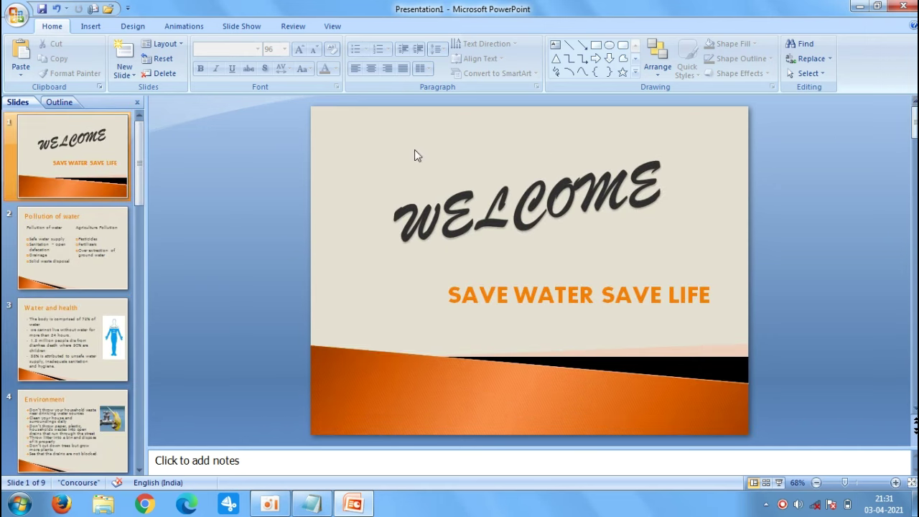
pyautogui.click(85, 267)
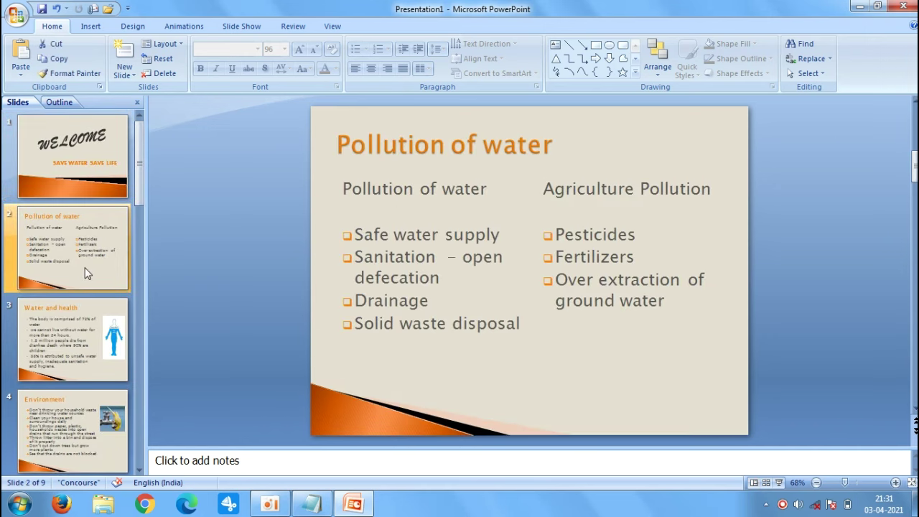
# - Give the slide a diagonal wipe transition at Slow speed with the Typewriter sound
pyautogui.click(186, 29)
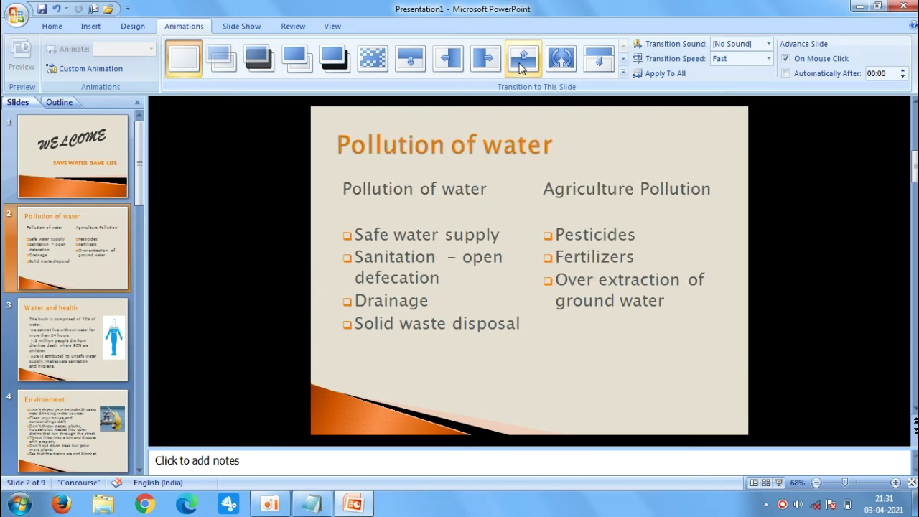
pyautogui.click(622, 73)
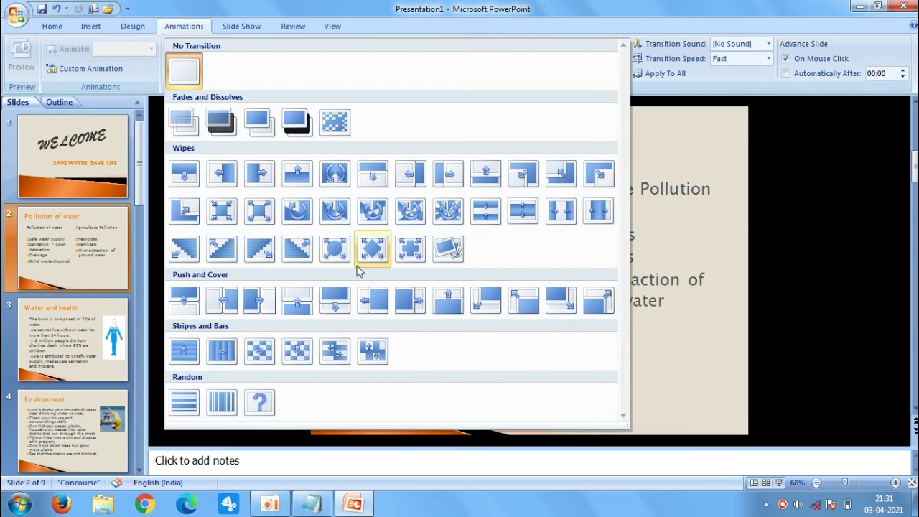
pyautogui.click(301, 260)
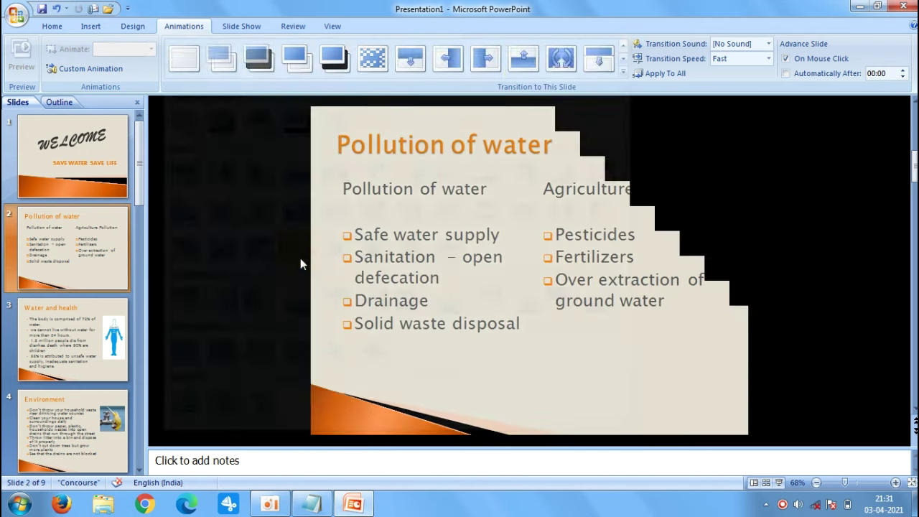
pyautogui.click(768, 58)
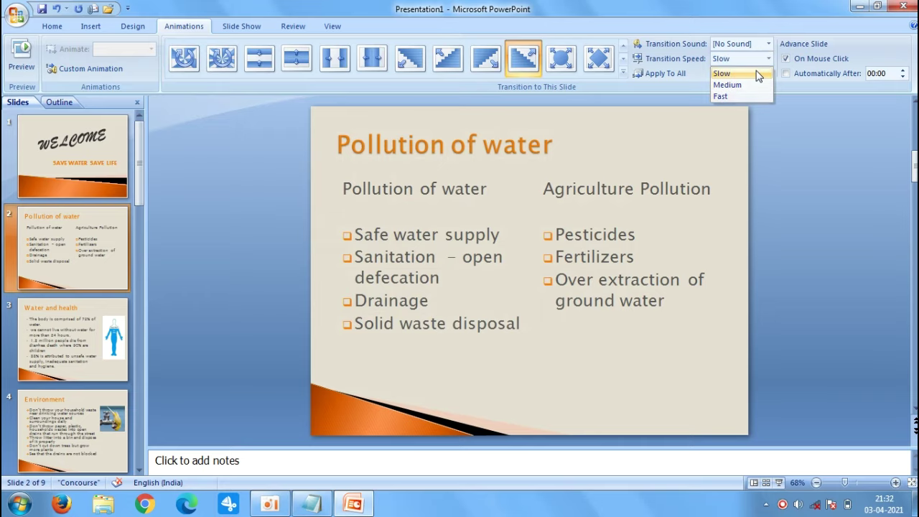
pyautogui.click(756, 73)
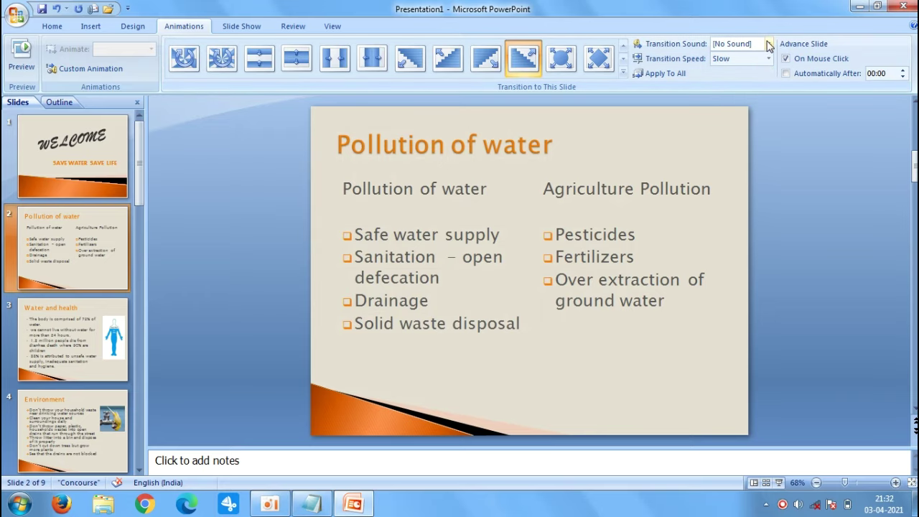
pyautogui.click(768, 43)
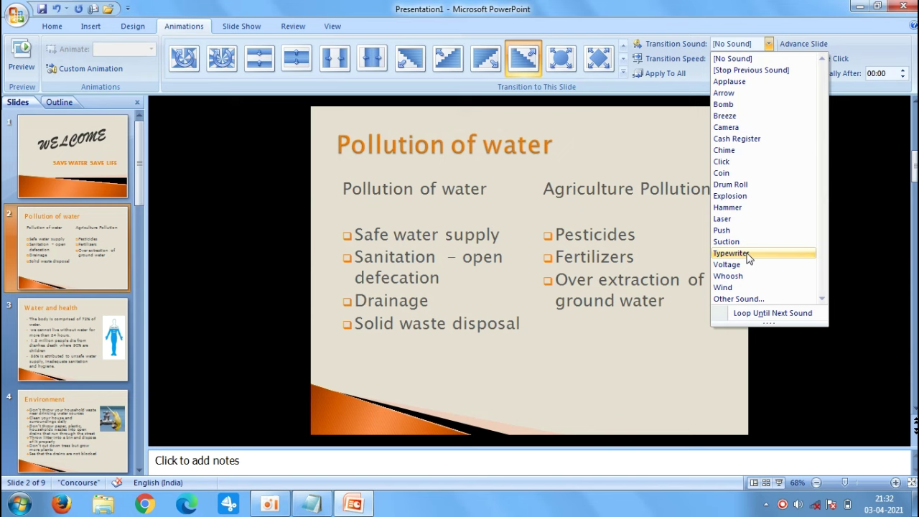
pyautogui.click(731, 253)
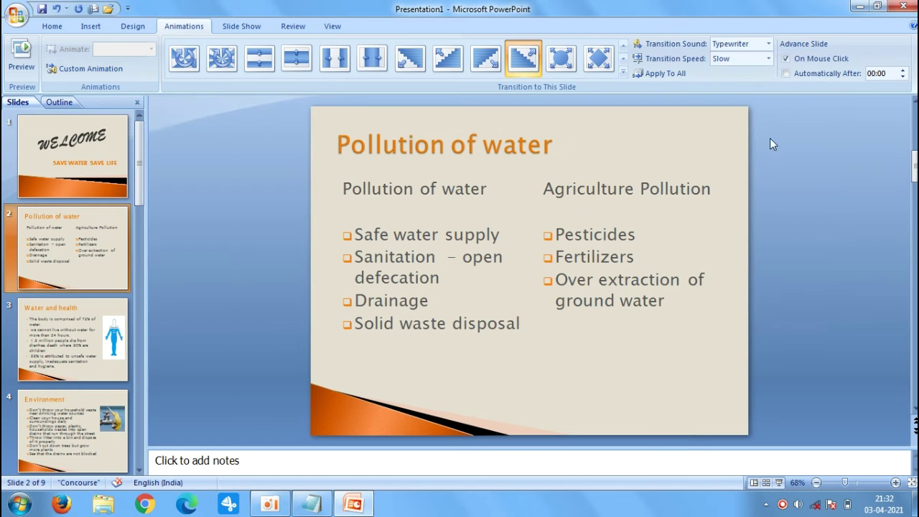
# - Keep advancing on mouse click only, apply the transition to all slides, and return to slide 1
pyautogui.click(786, 59)
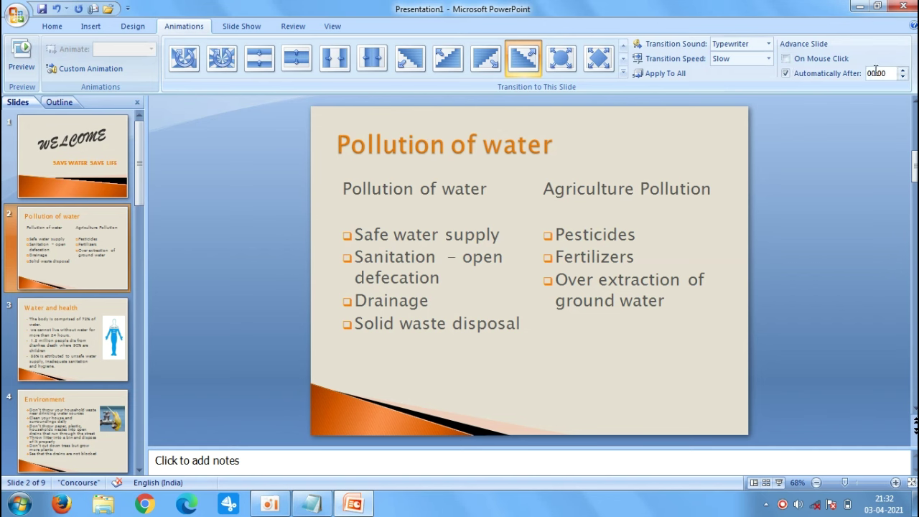
pyautogui.click(787, 58)
pyautogui.click(786, 73)
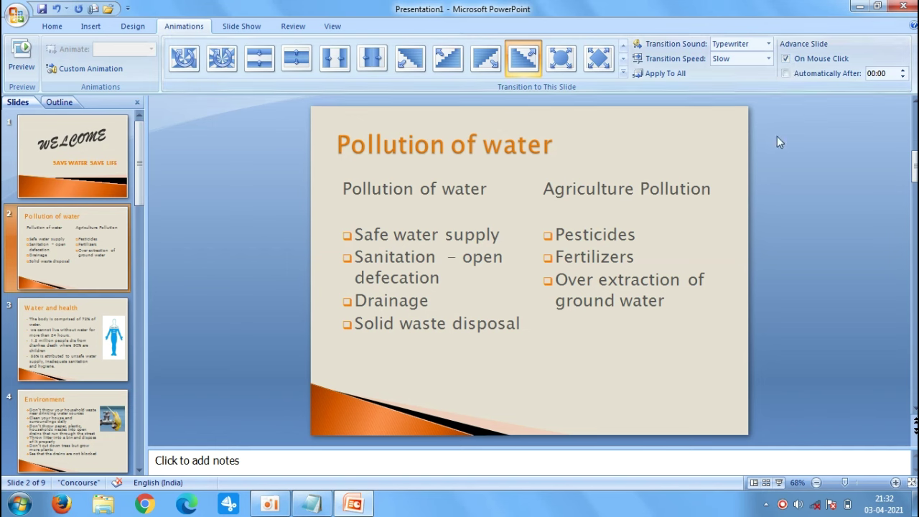
pyautogui.click(679, 75)
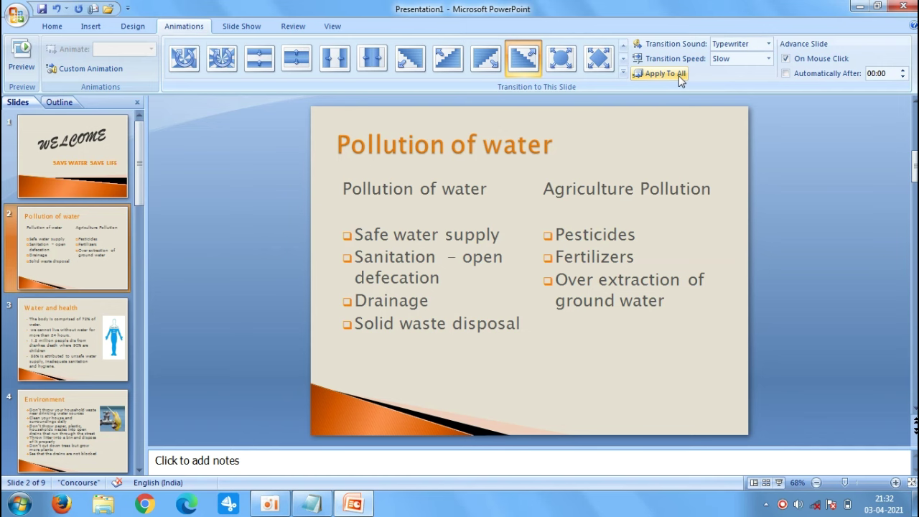
pyautogui.click(114, 146)
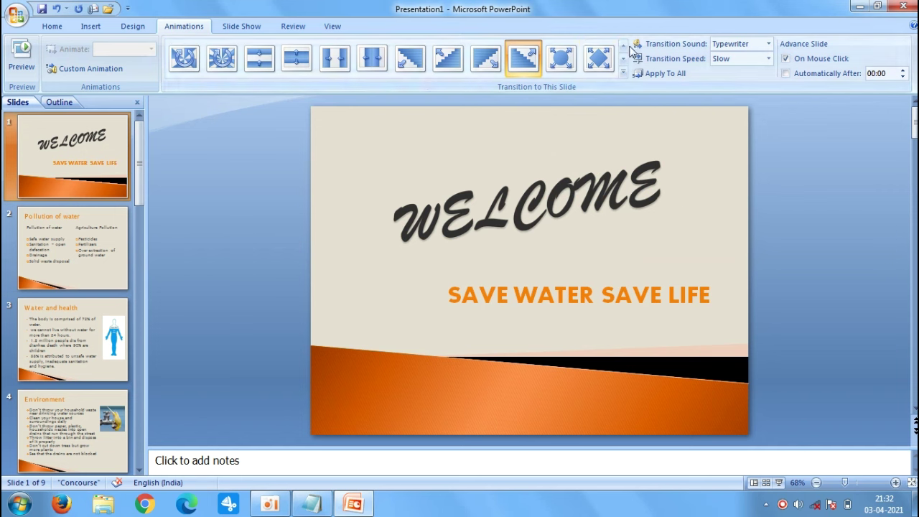
# - Give the WELCOME slide a Newsflash-style transition with the Chime sound, then select the WELCOME text
pyautogui.click(623, 44)
pyautogui.click(623, 44)
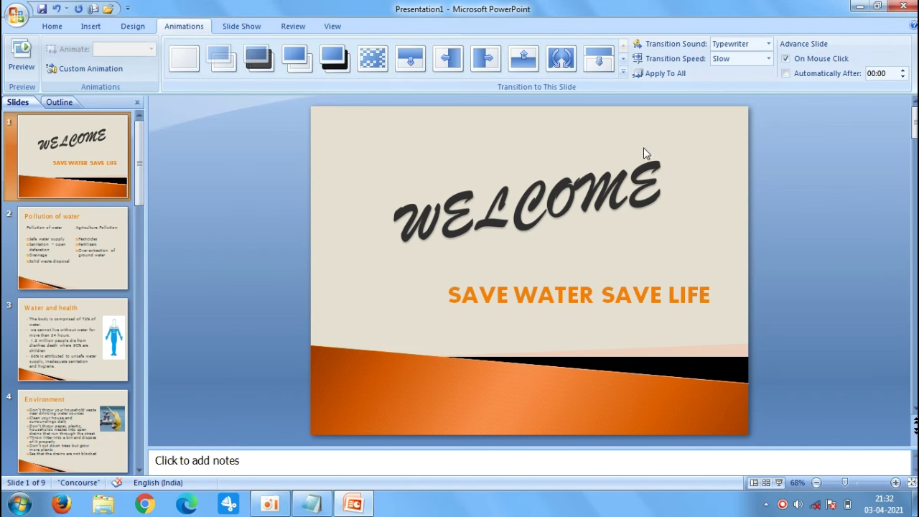
pyautogui.click(651, 167)
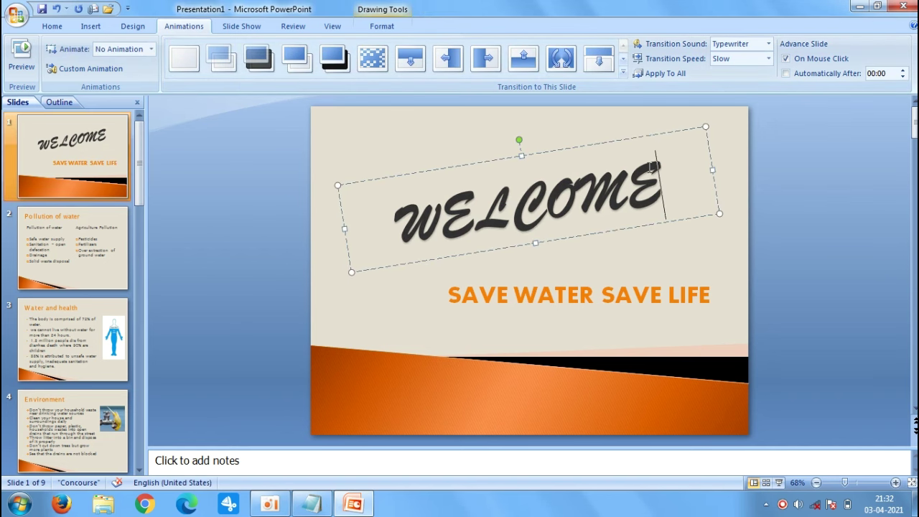
pyautogui.click(622, 74)
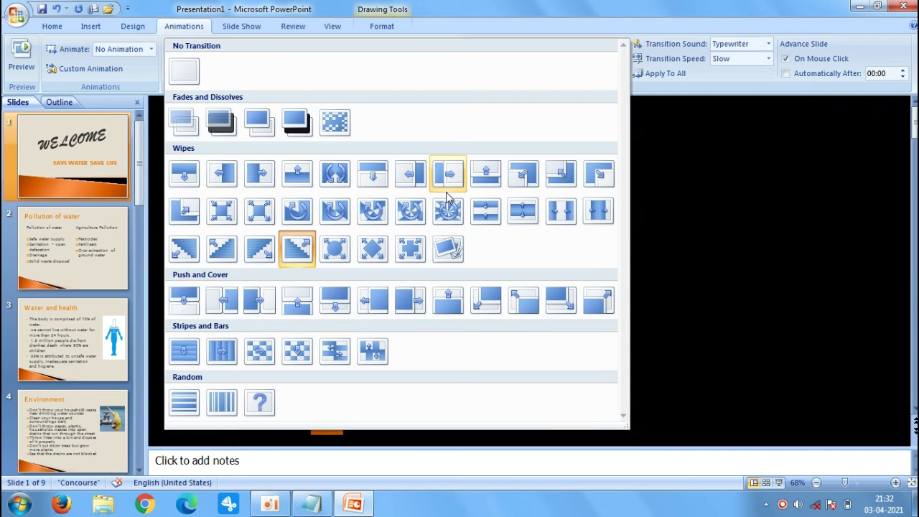
pyautogui.click(447, 249)
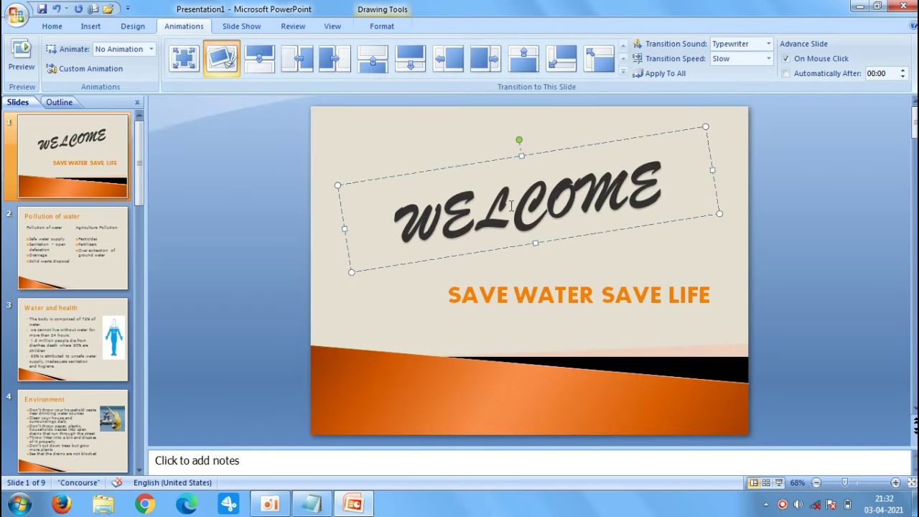
pyautogui.click(768, 43)
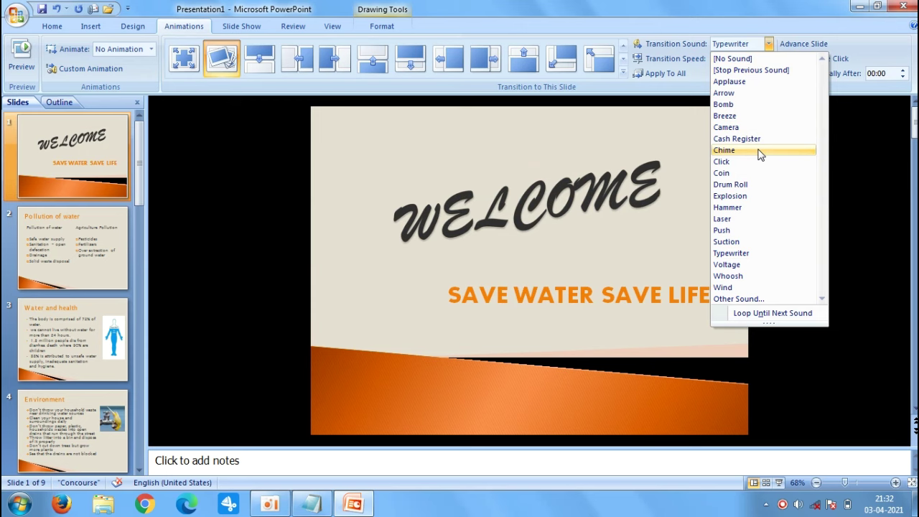
pyautogui.click(760, 152)
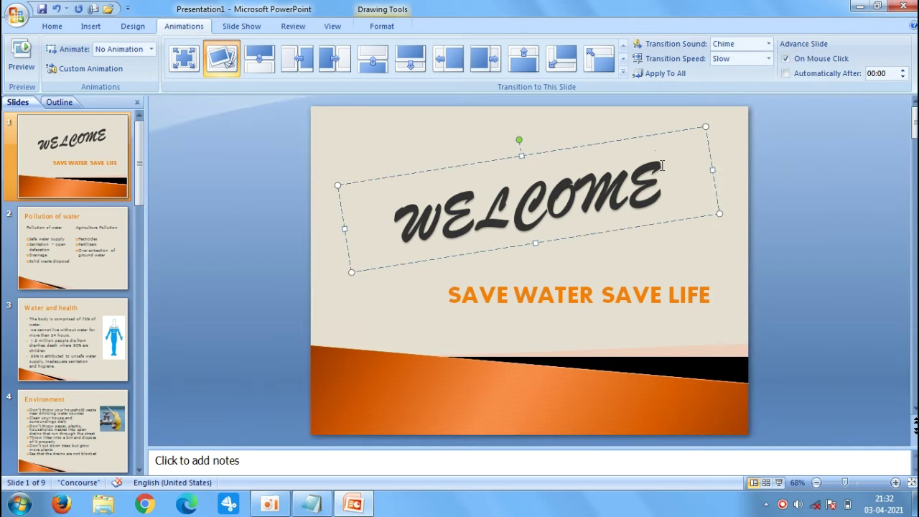
pyautogui.moveTo(662, 166); pyautogui.dragTo(359, 222)
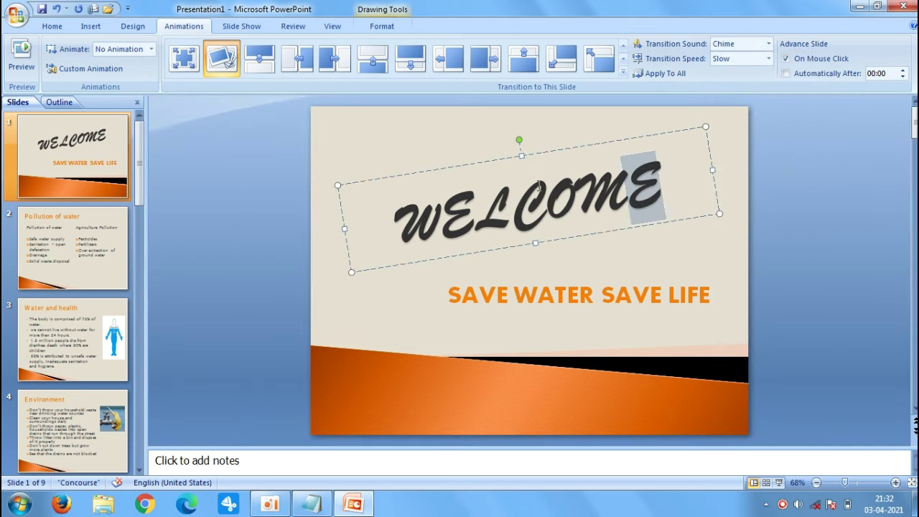
# - Add an Unfold entrance effect to the WELCOME title at Very Slow speed
pyautogui.click(122, 70)
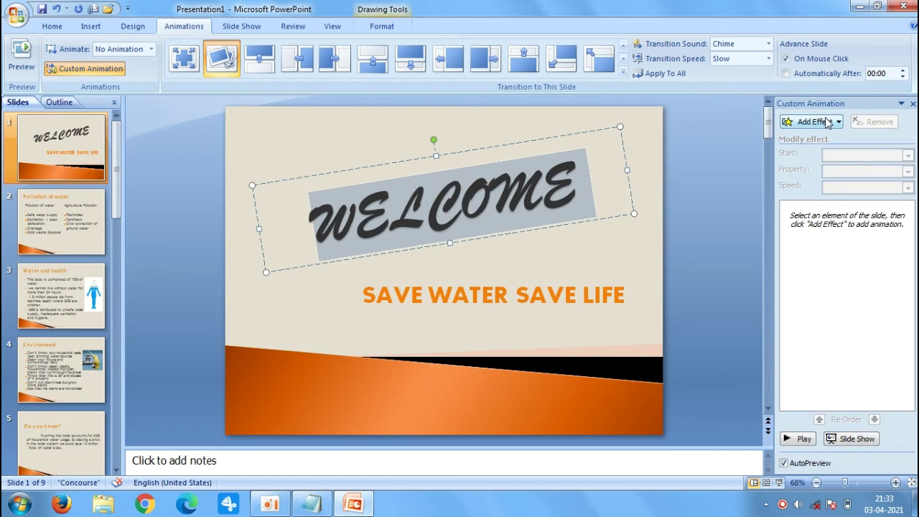
pyautogui.click(823, 122)
pyautogui.moveTo(796, 137)
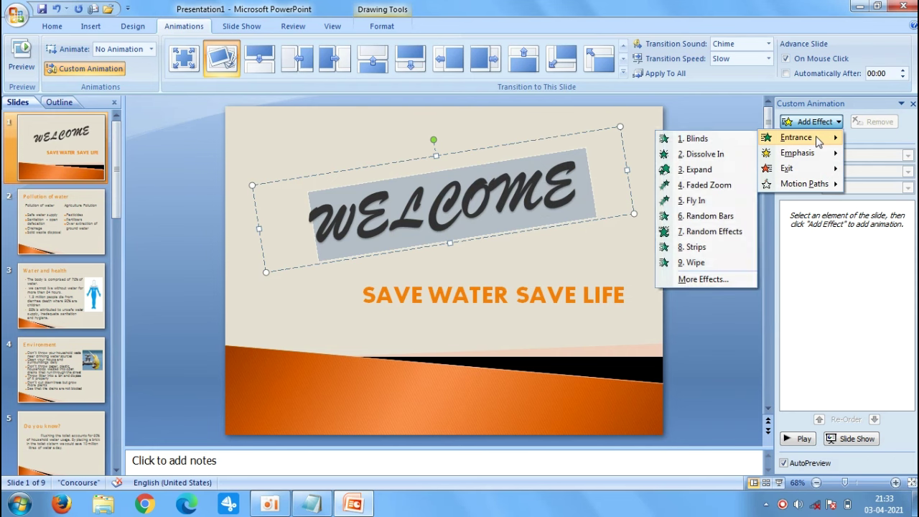
pyautogui.click(703, 280)
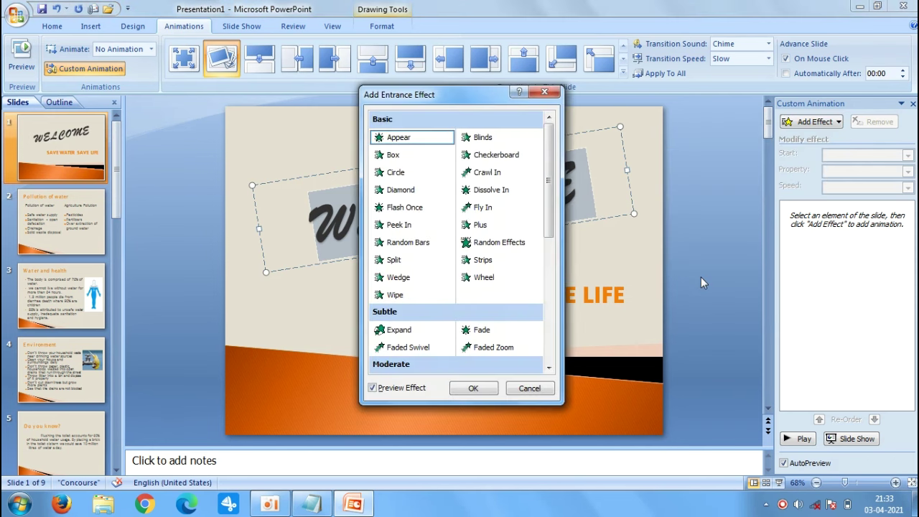
pyautogui.moveTo(550, 227); pyautogui.dragTo(553, 365)
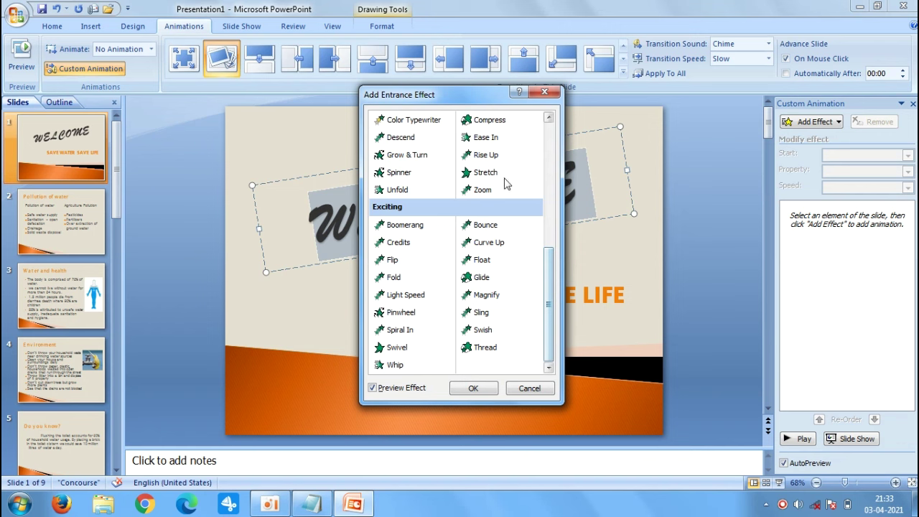
pyautogui.moveTo(492, 94)
pyautogui.mouseDown()
pyautogui.moveTo(204, 68)
pyautogui.moveTo(161, 54)
pyautogui.mouseUp()
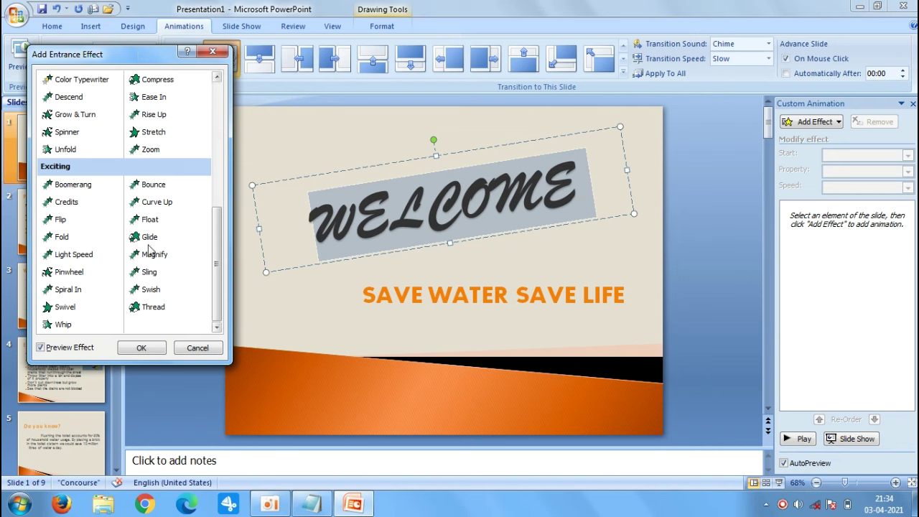
pyautogui.scroll(2, 217, 267)
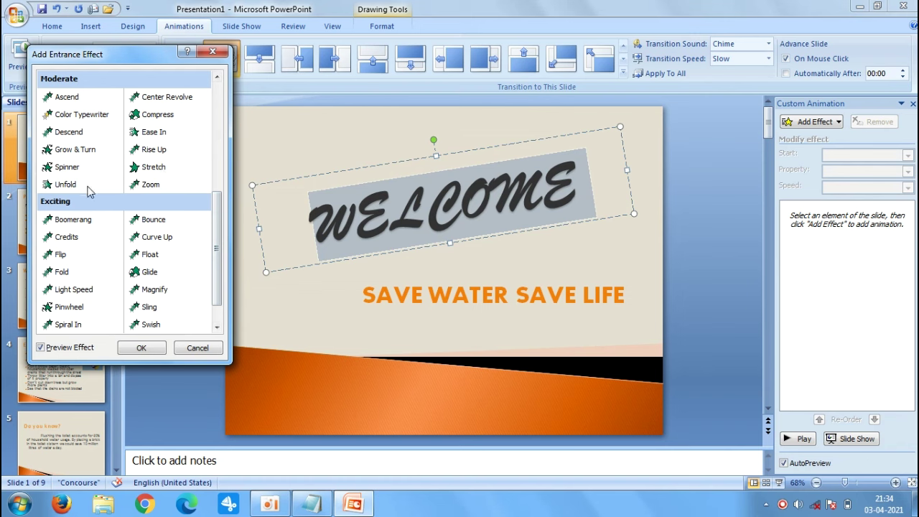
pyautogui.click(65, 186)
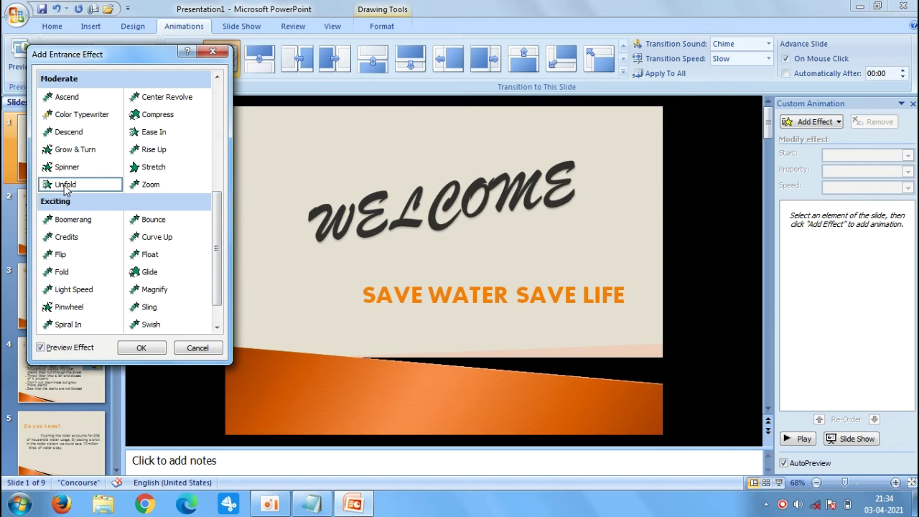
pyautogui.click(142, 348)
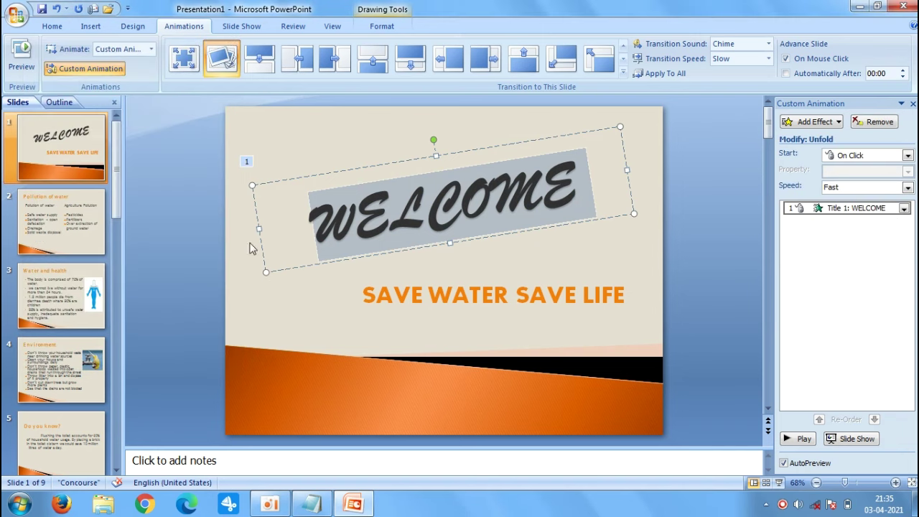
pyautogui.click(907, 187)
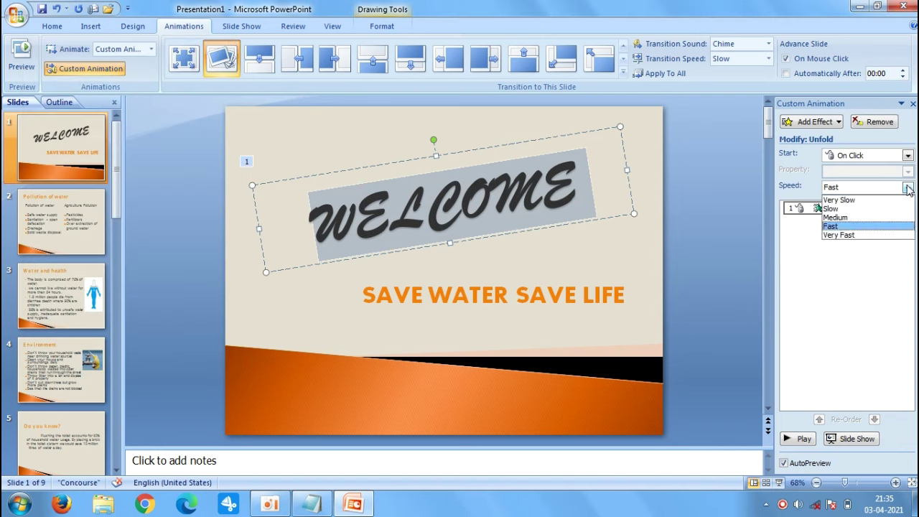
pyautogui.click(897, 200)
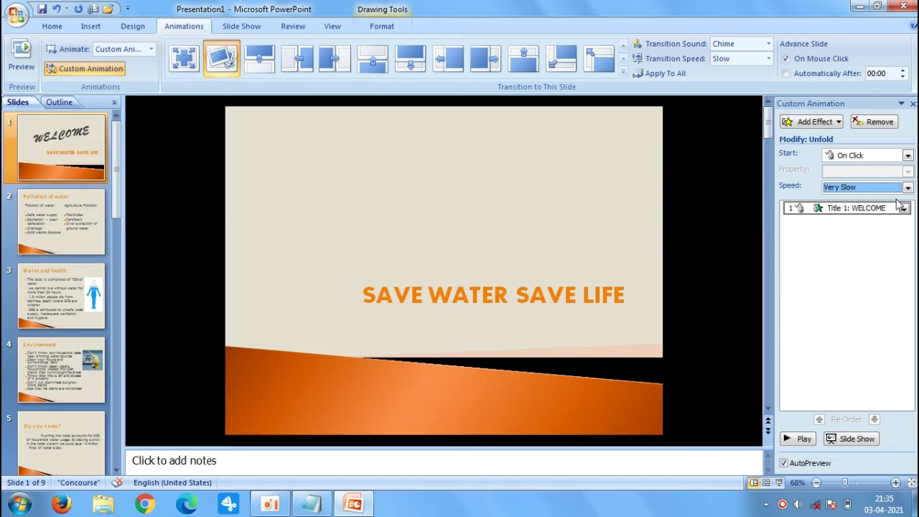
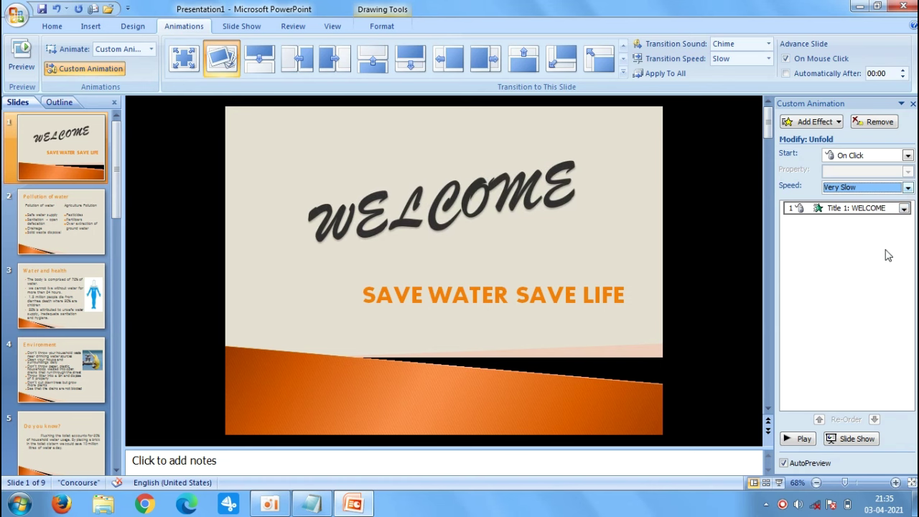
# - Set the WELCOME title's Unfold entrance to Medium speed, starting After Previous
pyautogui.click(907, 187)
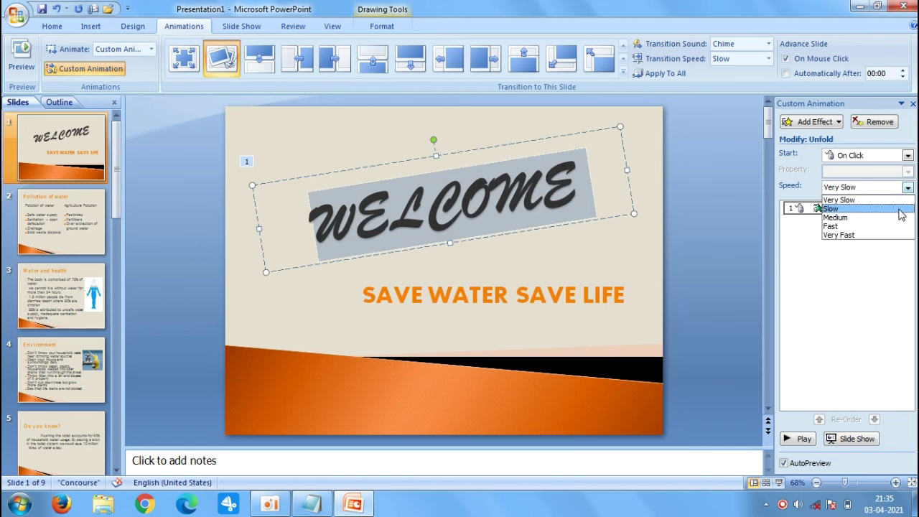
pyautogui.click(899, 218)
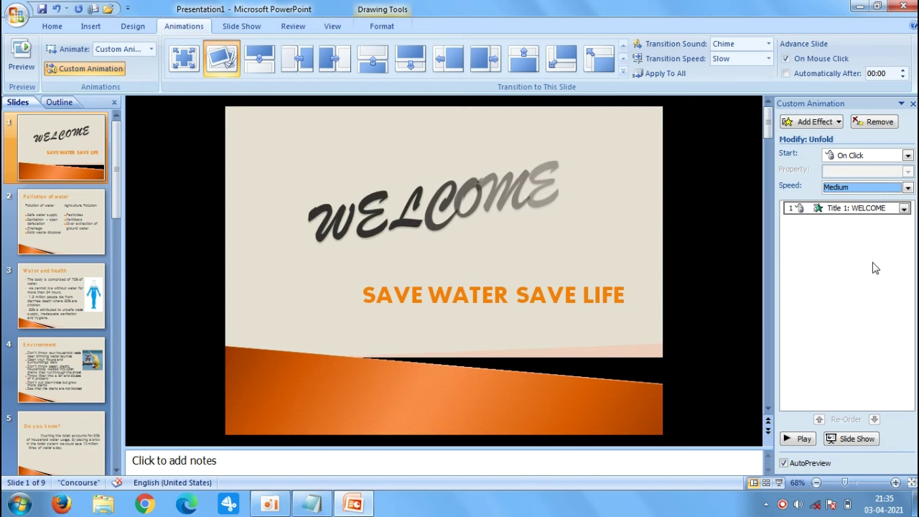
pyautogui.click(908, 156)
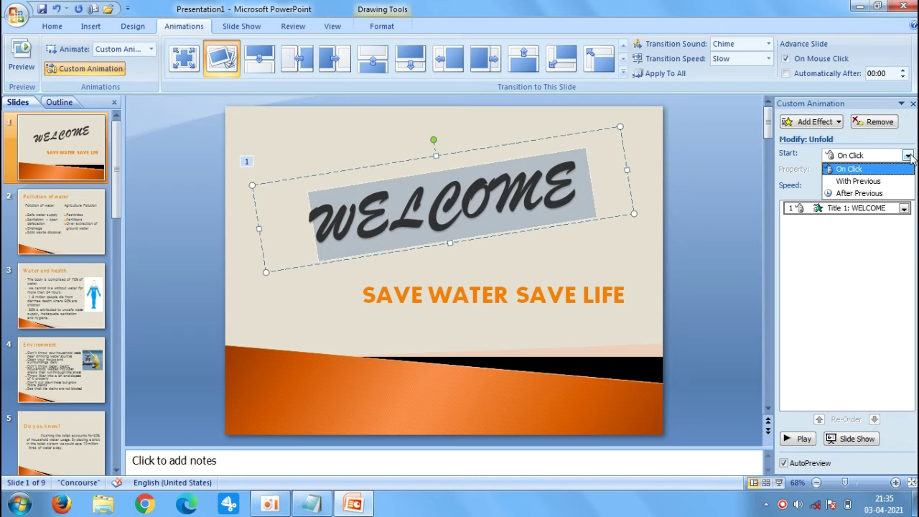
pyautogui.click(892, 193)
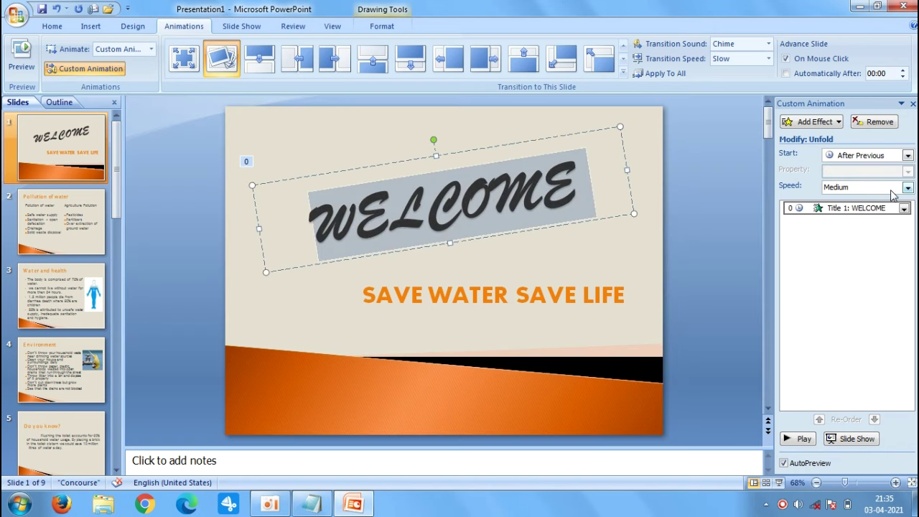
pyautogui.click(629, 300)
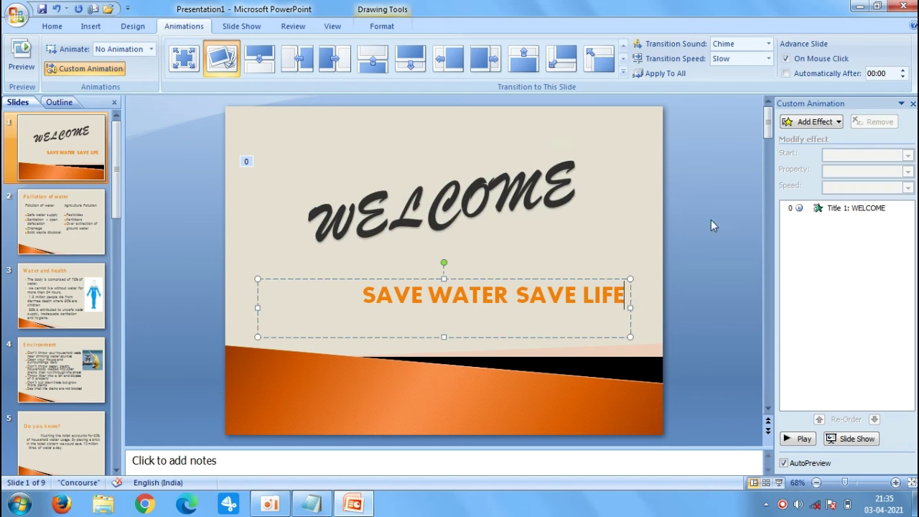
# - Add a Grow & Turn entrance effect to the SAVE WATER SAVE LIFE subtitle
pyautogui.click(833, 124)
pyautogui.moveTo(797, 137)
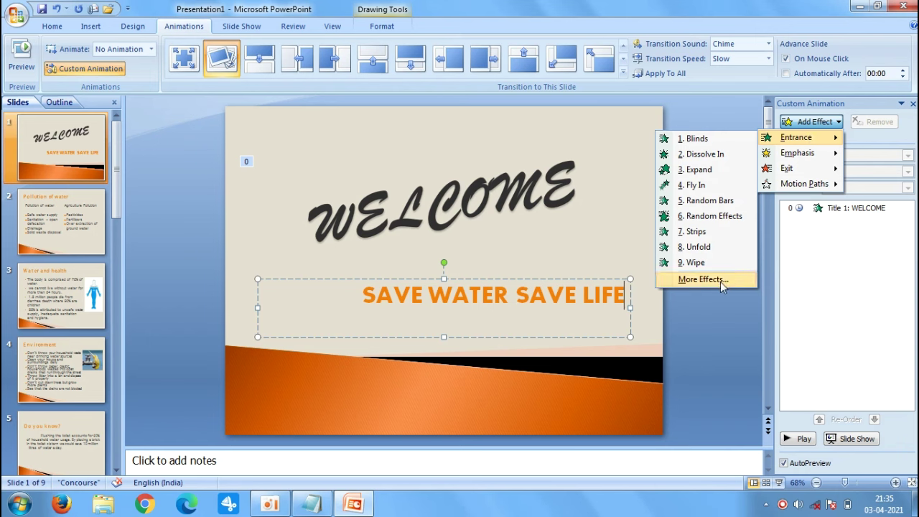
pyautogui.click(720, 281)
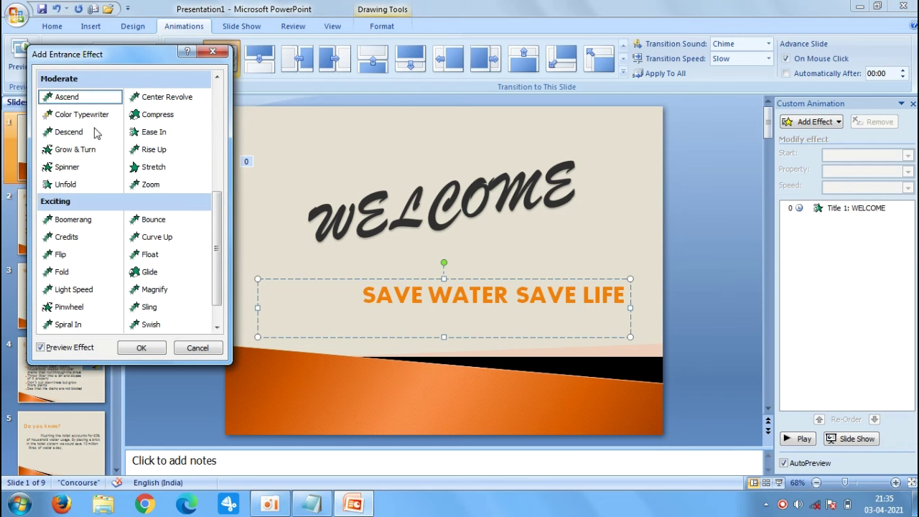
pyautogui.click(91, 153)
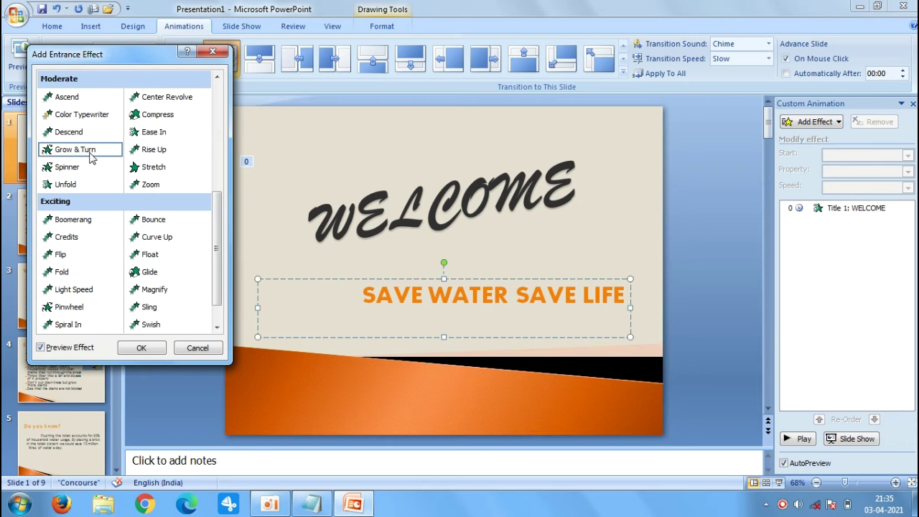
pyautogui.click(141, 347)
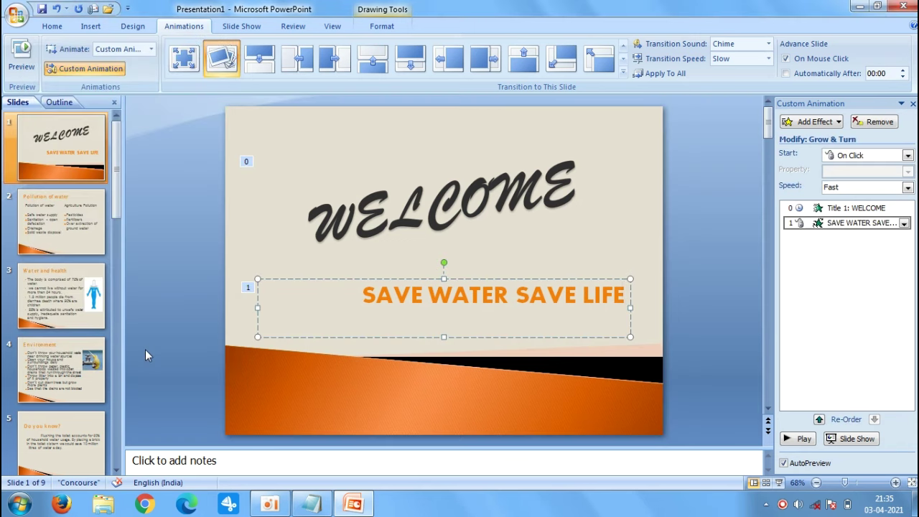
# - Set the subtitle's Grow & Turn to Medium speed, starting After Previous
pyautogui.click(908, 186)
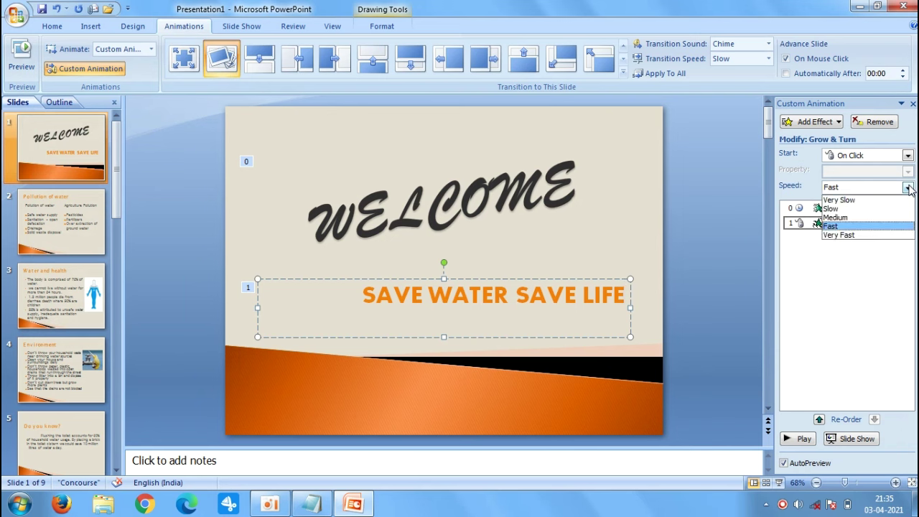
pyautogui.click(890, 218)
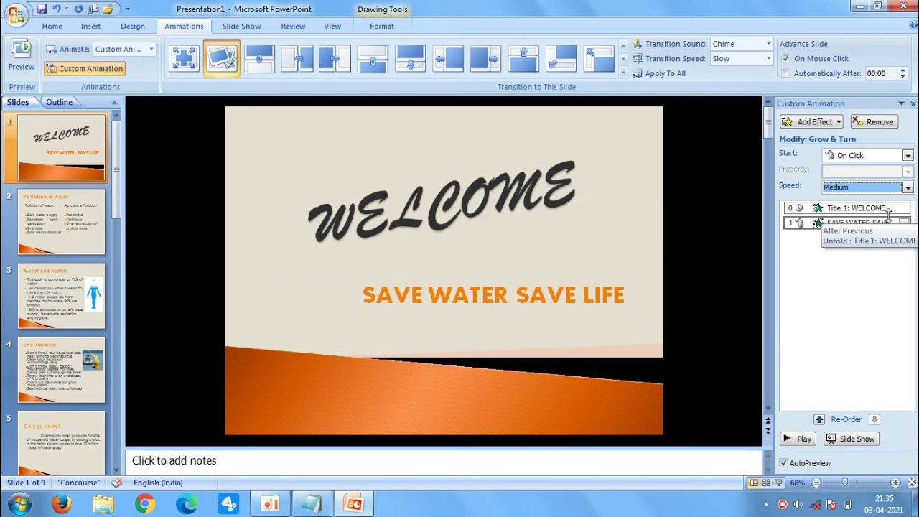
pyautogui.click(907, 155)
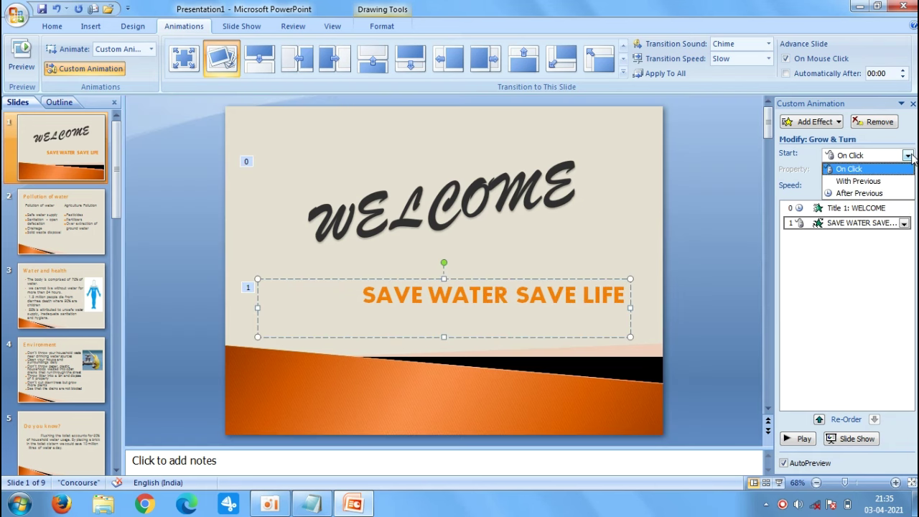
pyautogui.click(899, 194)
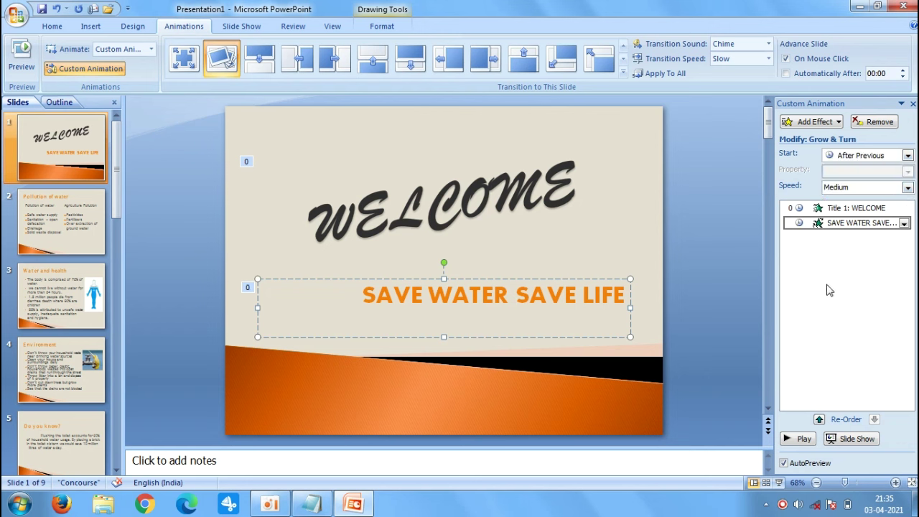
# - Add a Thread exit effect to the WELCOME title
pyautogui.click(575, 181)
pyautogui.click(815, 121)
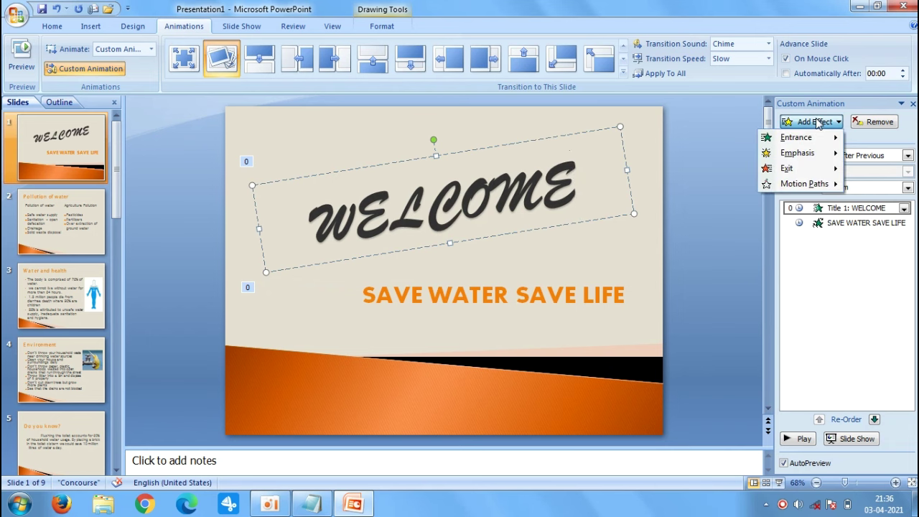
pyautogui.moveTo(787, 168)
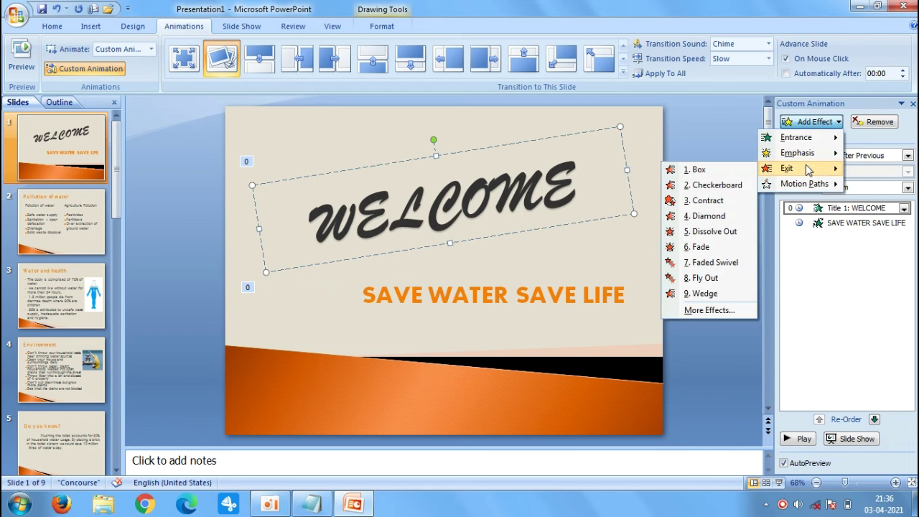
pyautogui.click(728, 310)
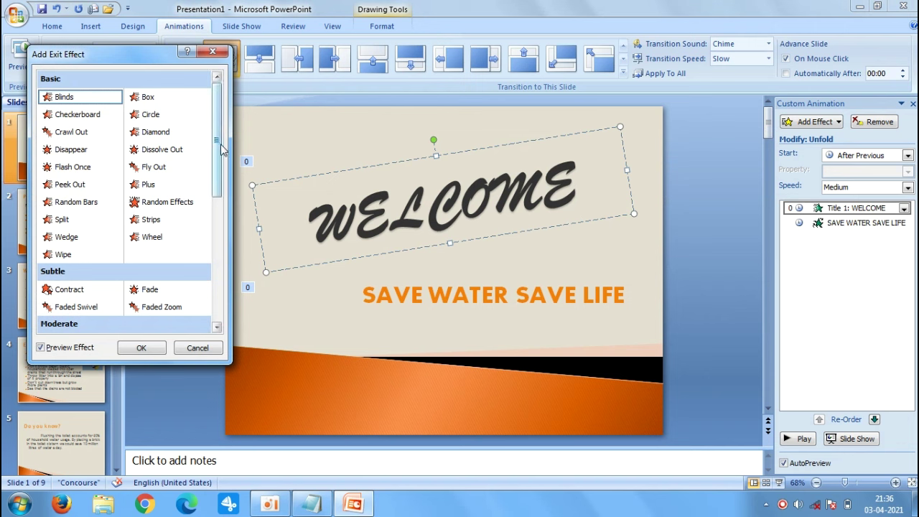
pyautogui.moveTo(221, 149); pyautogui.dragTo(221, 235)
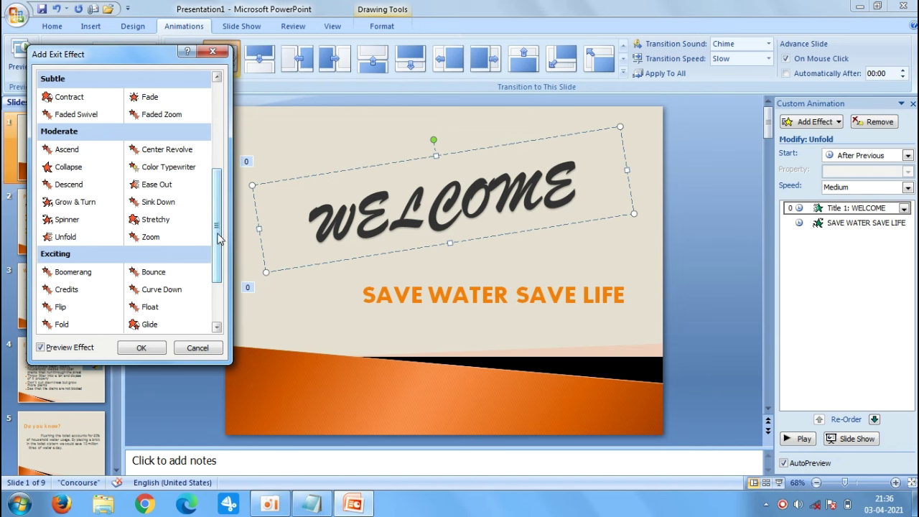
pyautogui.moveTo(219, 239); pyautogui.dragTo(219, 288)
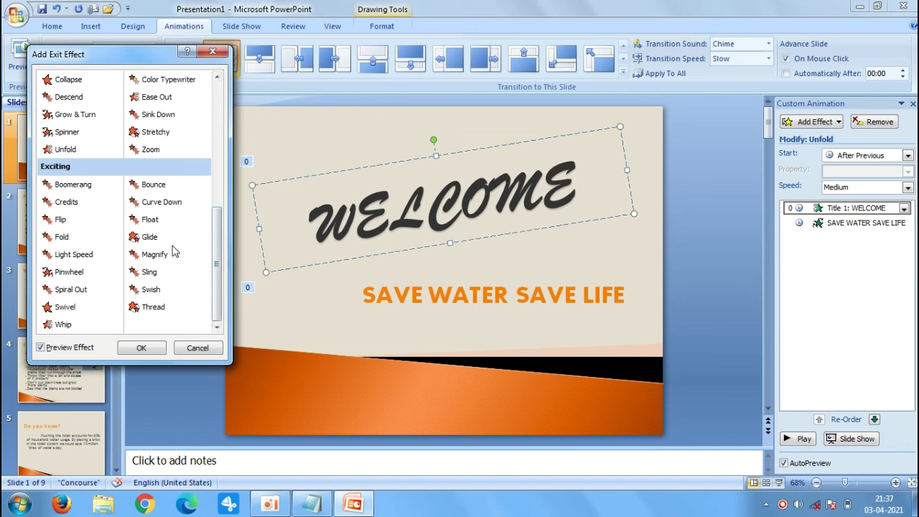
pyautogui.click(149, 307)
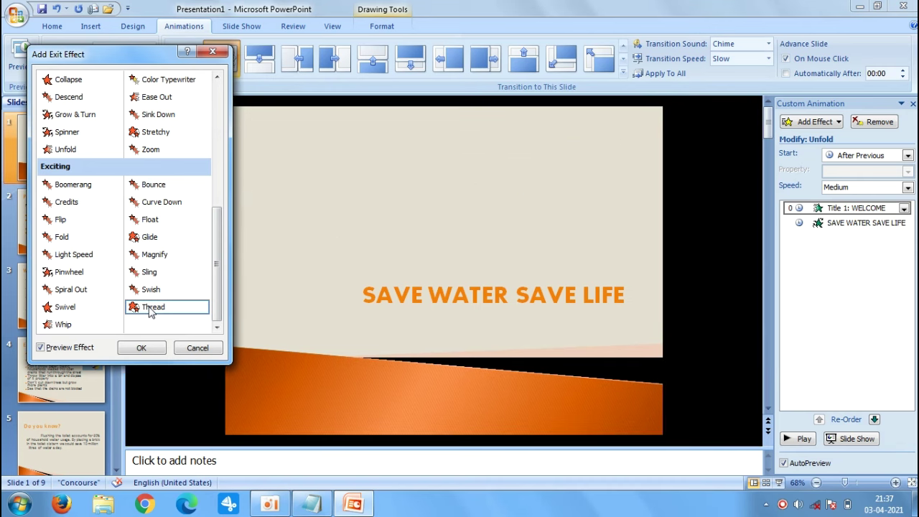
pyautogui.click(142, 347)
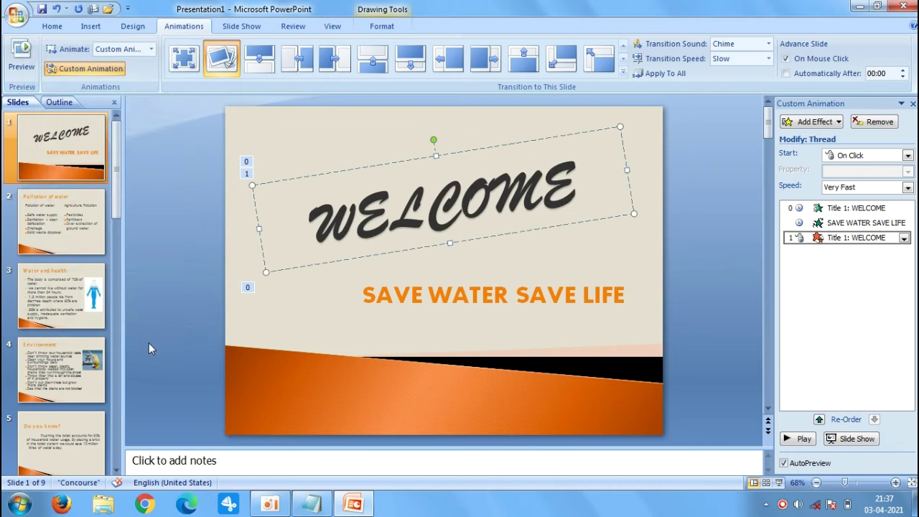
# - Set the WELCOME Thread exit to Medium speed
pyautogui.click(907, 187)
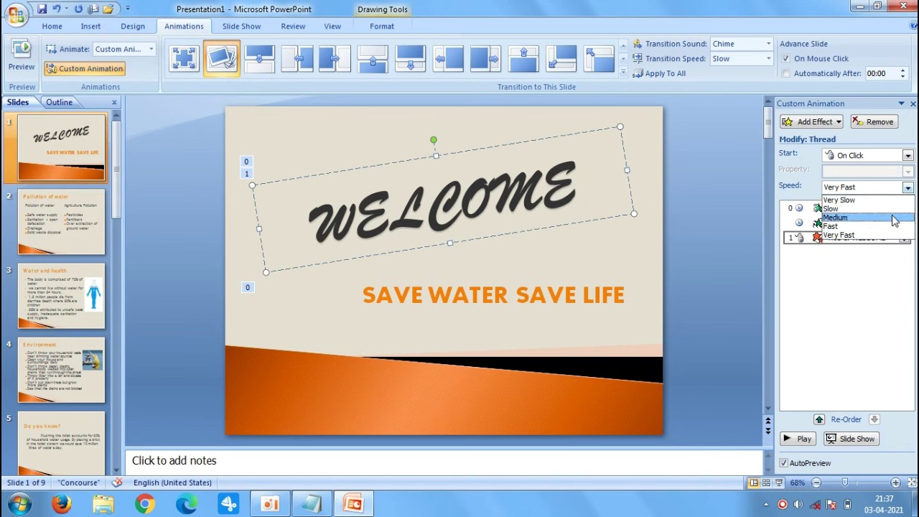
pyautogui.click(894, 218)
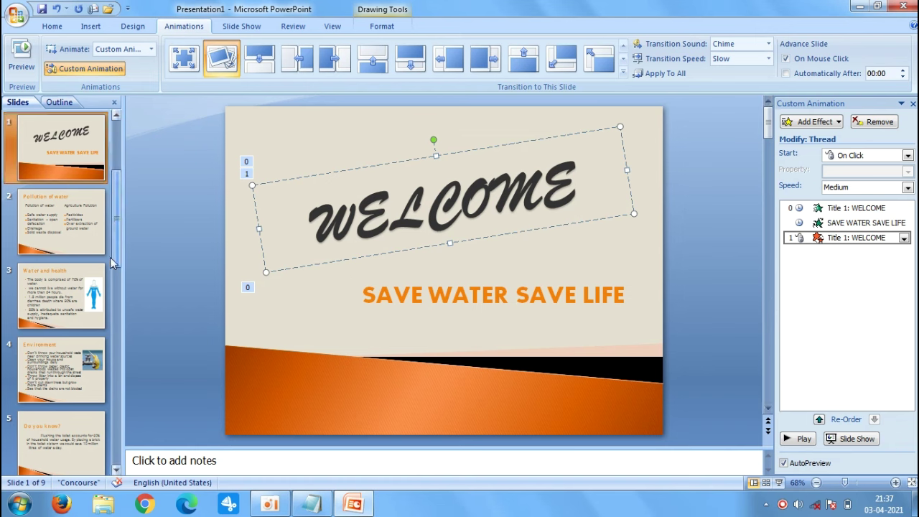
pyautogui.scroll(-5, 109, 257)
# - On slide 9, give the Thank you title a Dissolve In entrance effect
pyautogui.click(83, 445)
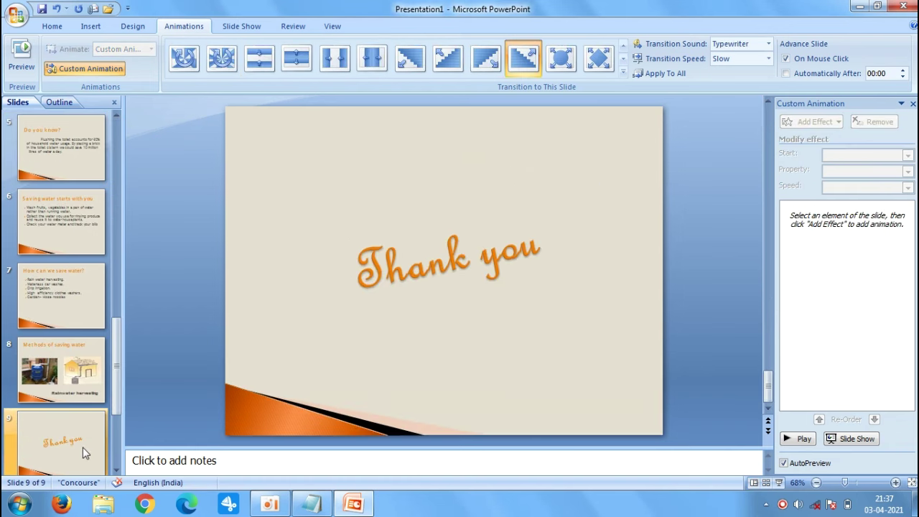
pyautogui.click(539, 246)
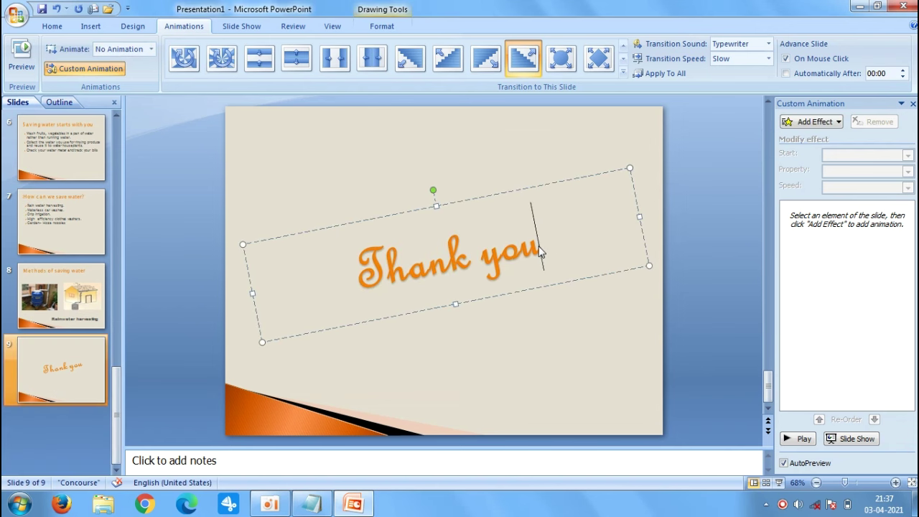
pyautogui.click(820, 123)
pyautogui.moveTo(796, 137)
pyautogui.click(702, 280)
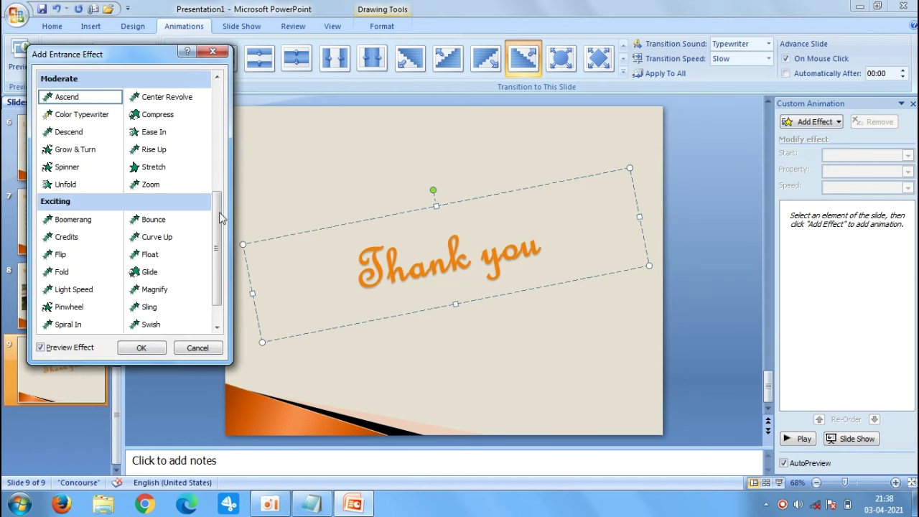
pyautogui.click(179, 219)
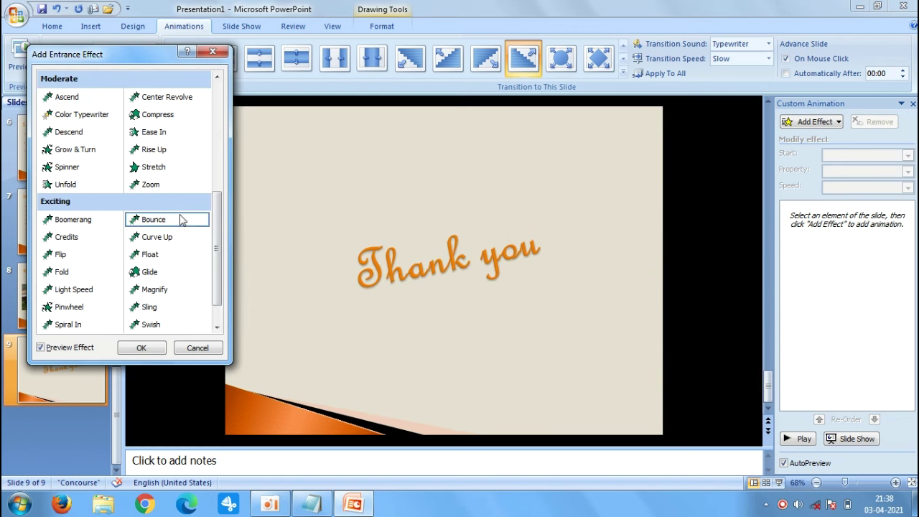
pyautogui.scroll(-1, 179, 220)
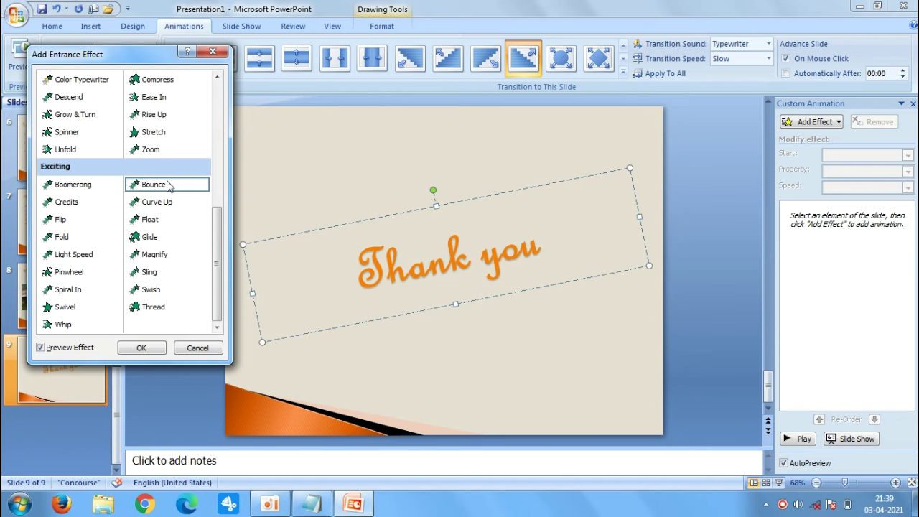
pyautogui.moveTo(217, 263); pyautogui.dragTo(221, 139)
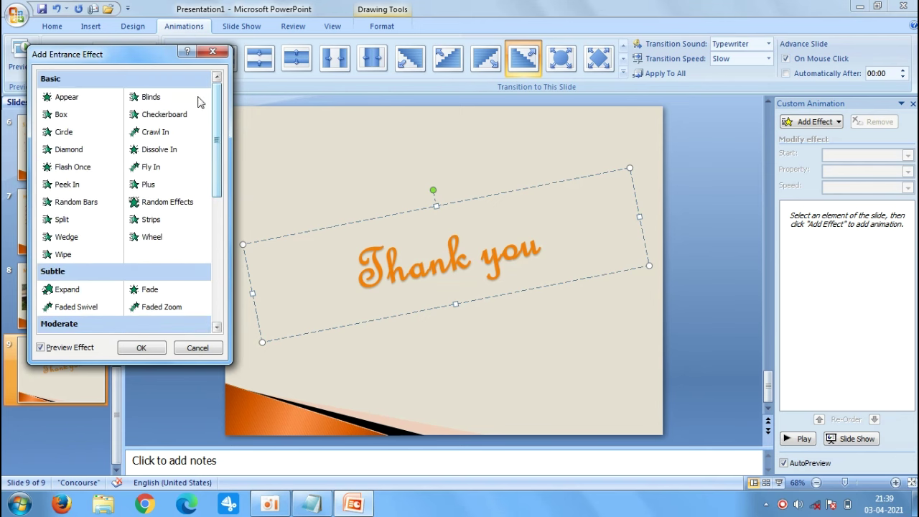
pyautogui.click(176, 157)
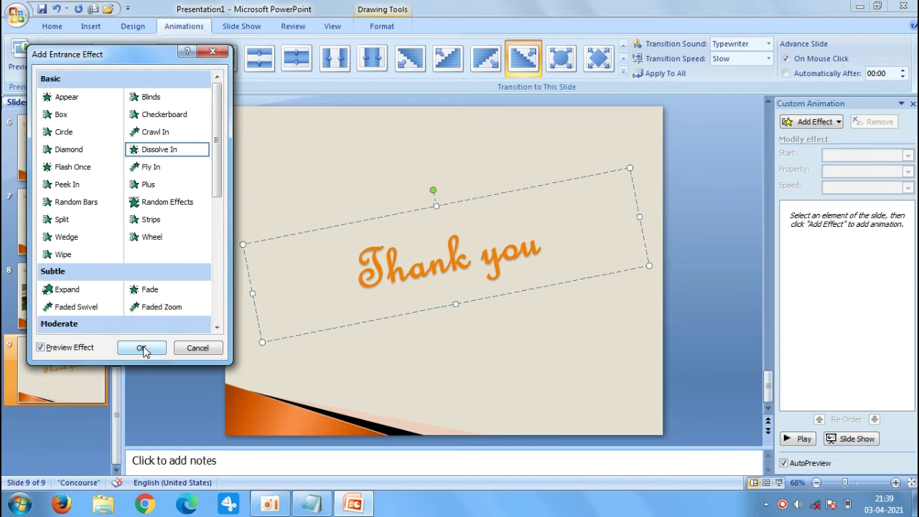
pyautogui.click(142, 348)
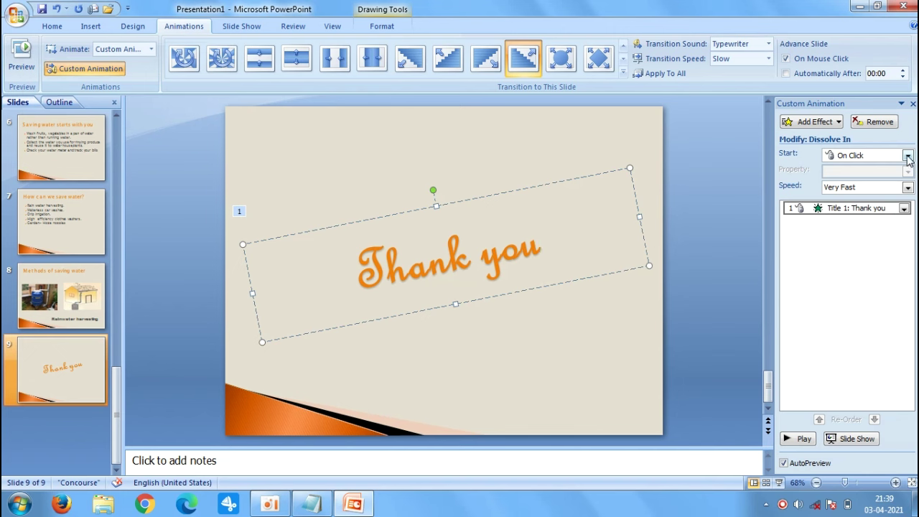
# - Set the Thank you Dissolve In to start After Previous at Very Slow speed
pyautogui.click(907, 155)
pyautogui.click(889, 194)
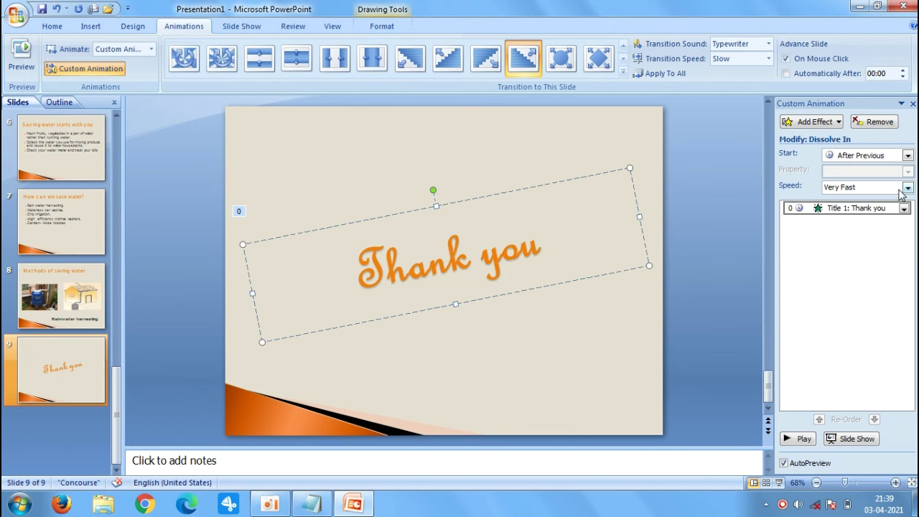
pyautogui.click(908, 187)
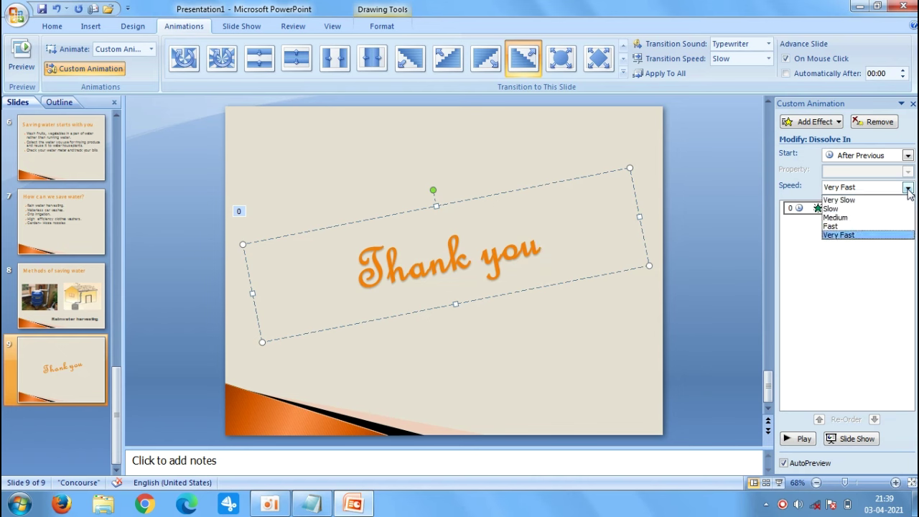
pyautogui.click(888, 201)
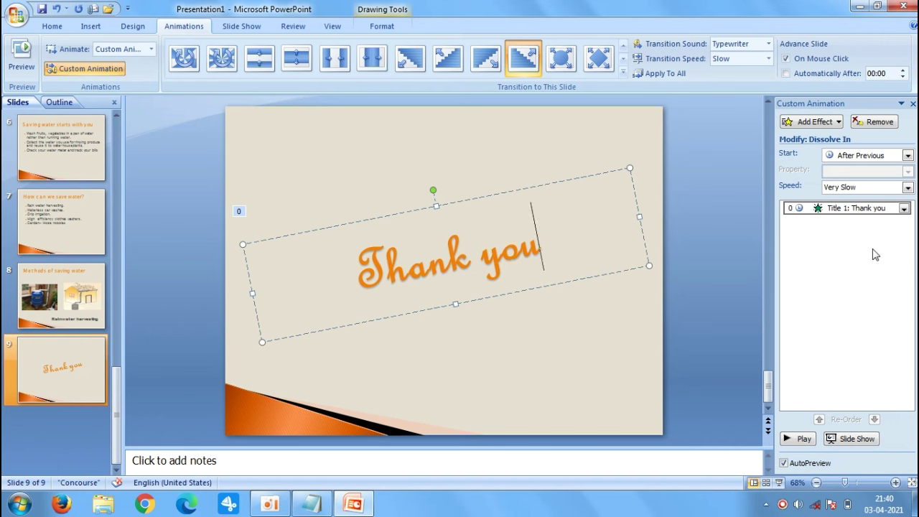
pyautogui.click(836, 129)
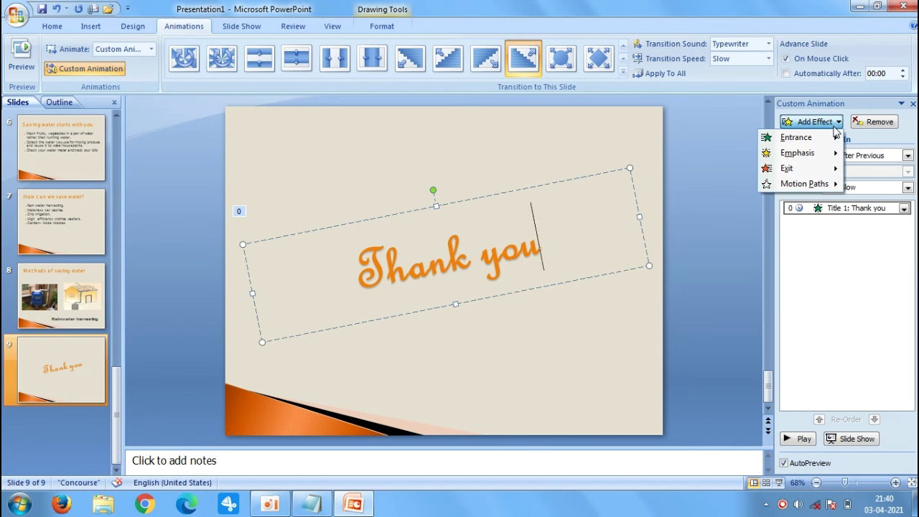
pyautogui.moveTo(796, 153)
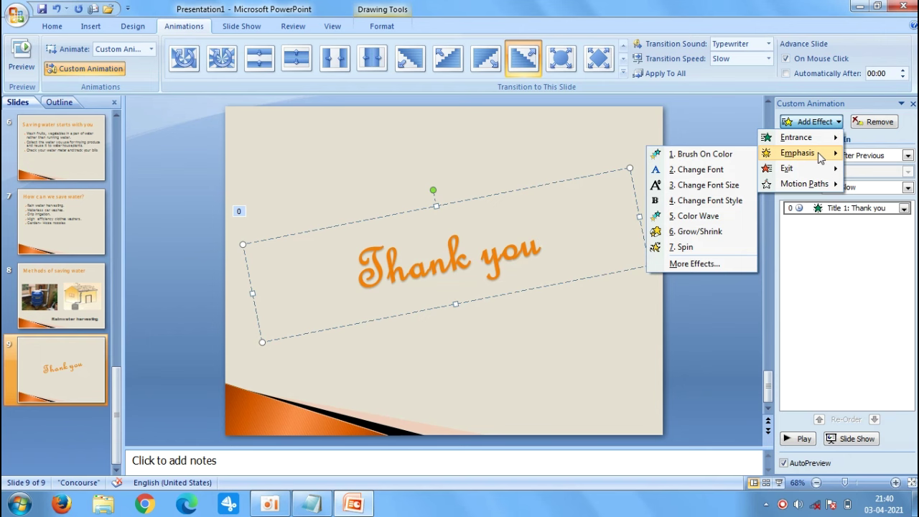
# - Add a Brush On Color emphasis effect to the Thank you title
pyautogui.click(733, 267)
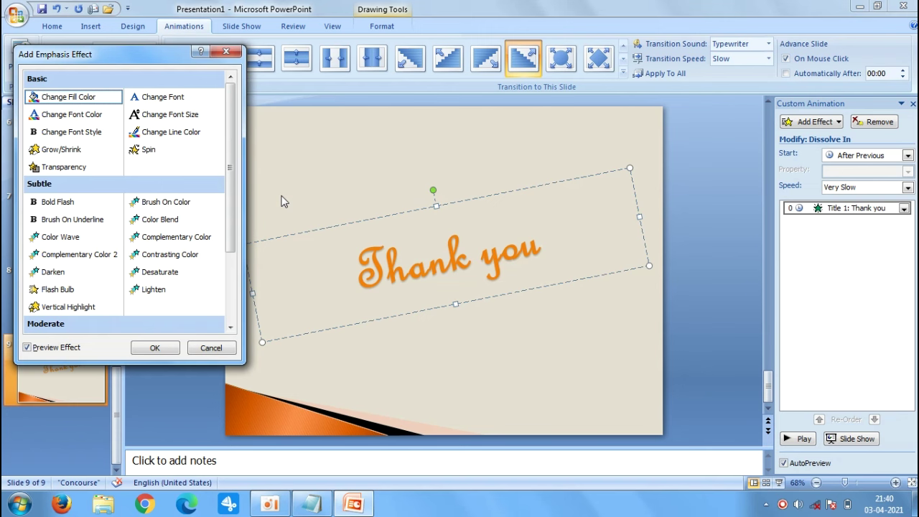
pyautogui.click(182, 207)
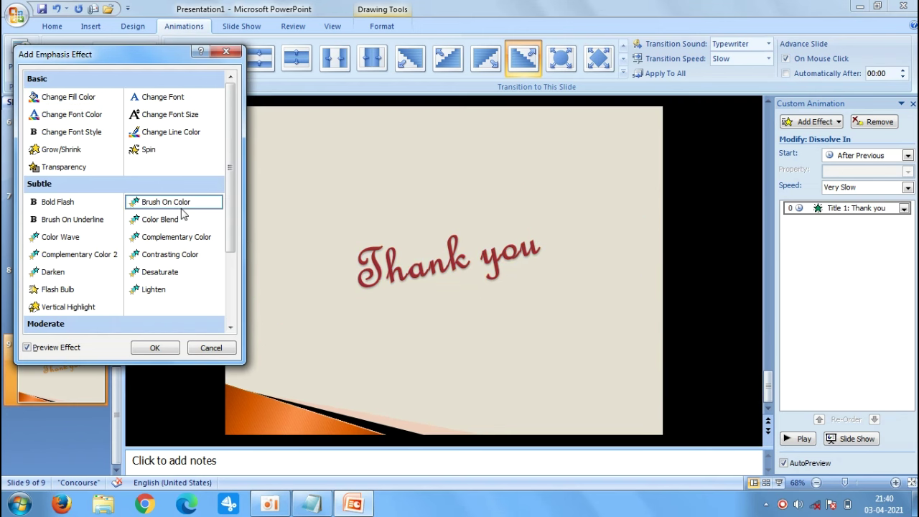
pyautogui.click(155, 348)
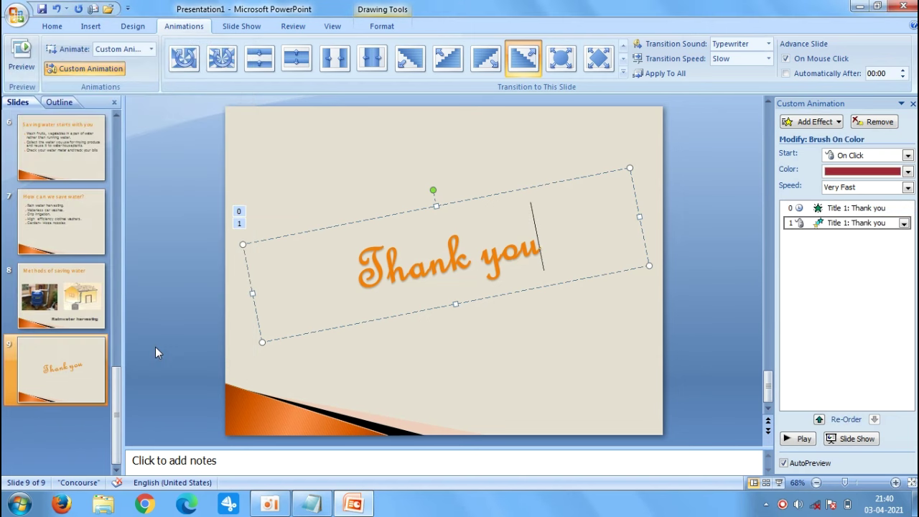
# - Set the Brush On Color emphasis to dark grey at Slow speed
pyautogui.click(907, 172)
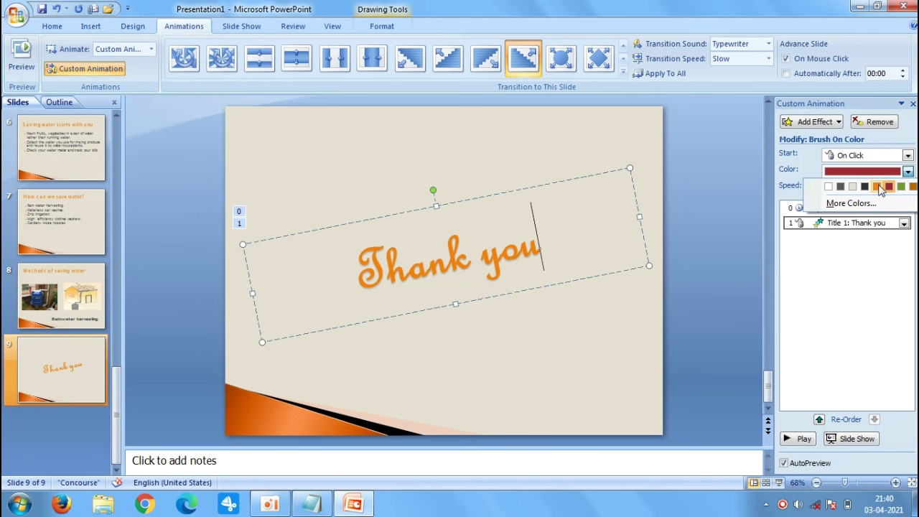
pyautogui.click(839, 187)
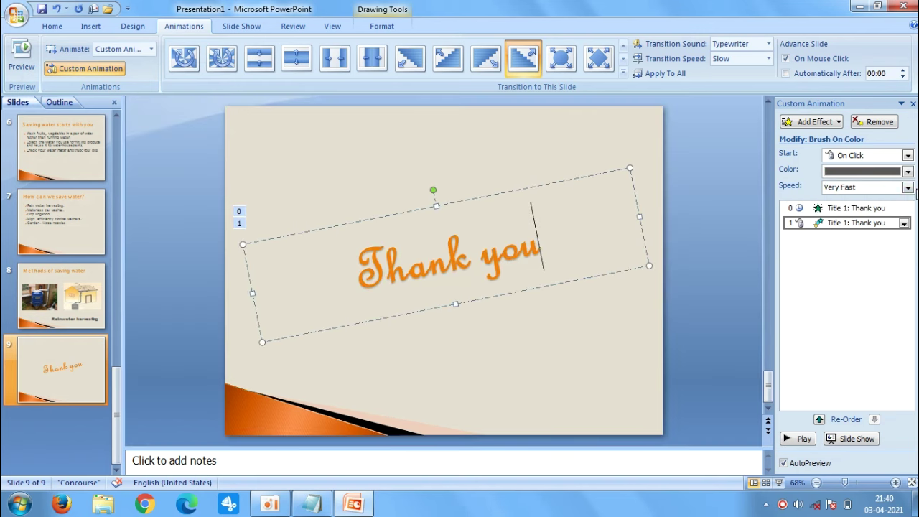
pyautogui.click(908, 187)
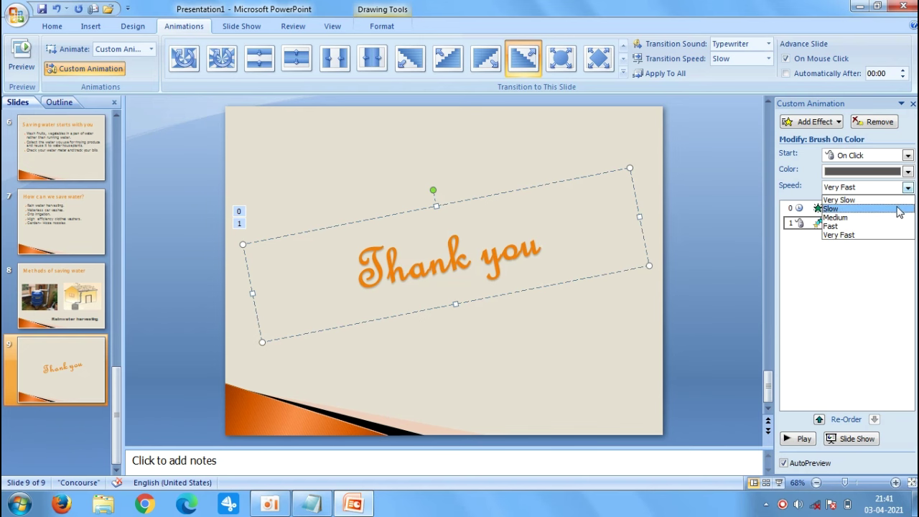
pyautogui.click(831, 208)
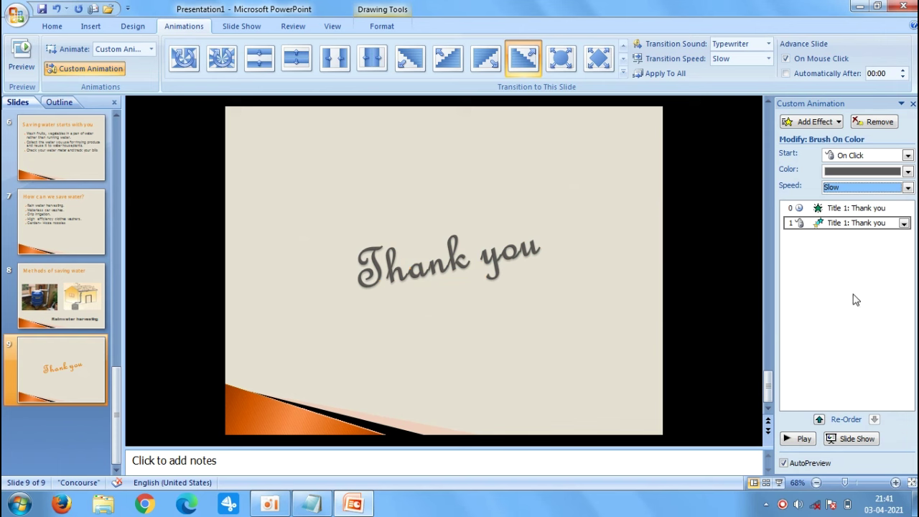
pyautogui.click(837, 124)
pyautogui.moveTo(797, 168)
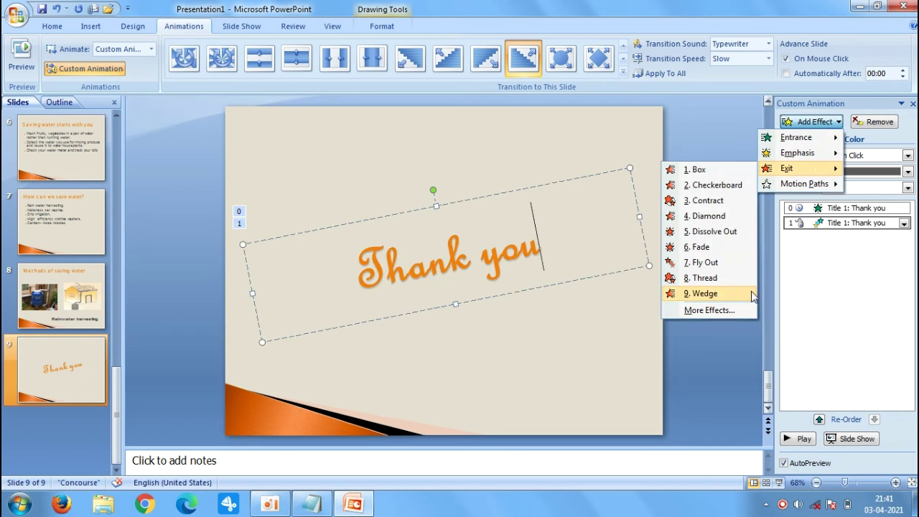
# - Add a Zoom exit to the Thank you title at Very Slow speed
pyautogui.click(730, 311)
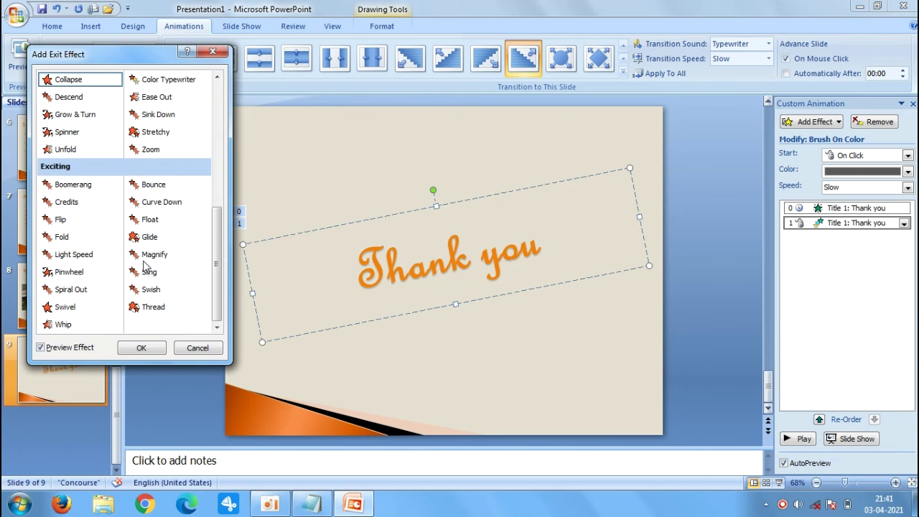
pyautogui.click(151, 152)
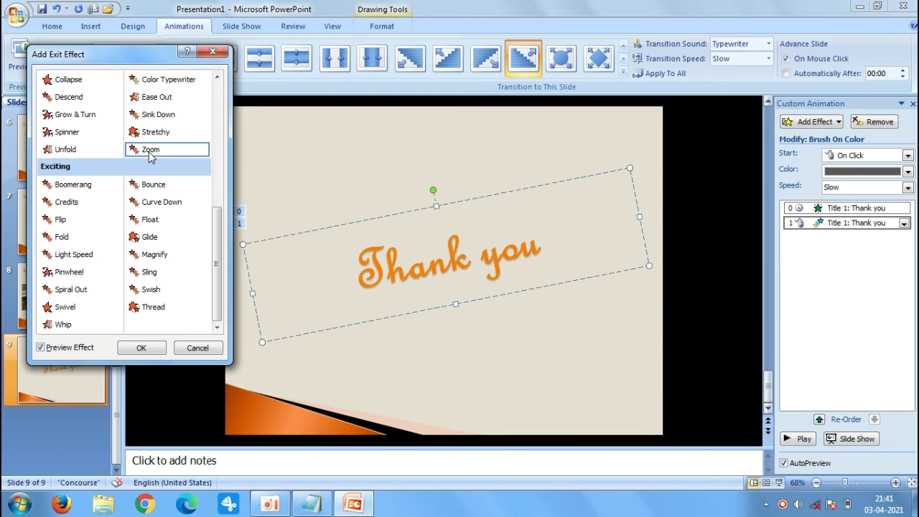
pyautogui.click(147, 349)
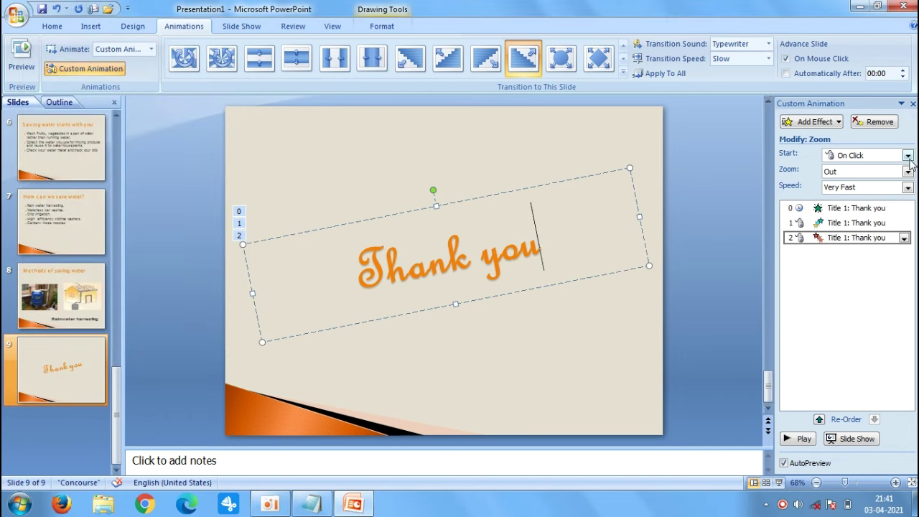
pyautogui.click(907, 187)
pyautogui.click(892, 201)
# - Make the WELCOME slide auto-advance after 00:03, then start the slide show
pyautogui.moveTo(114, 403); pyautogui.dragTo(128, 175)
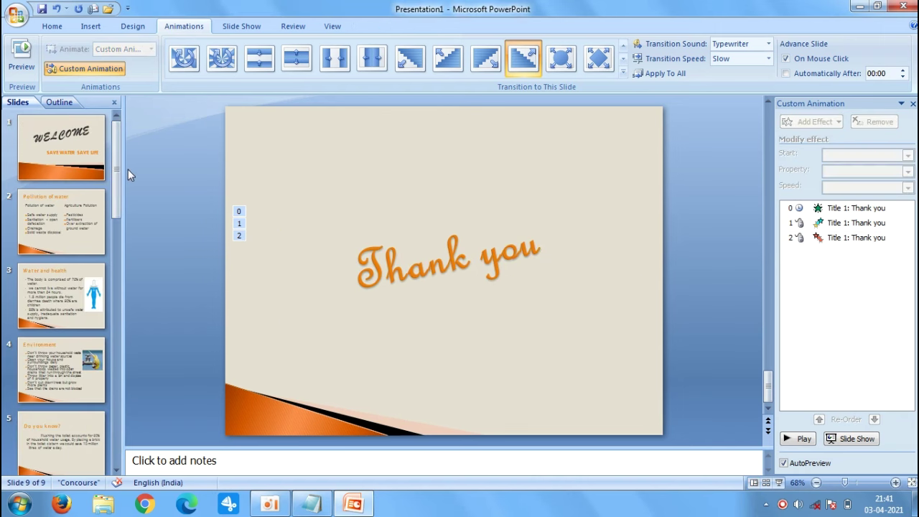
pyautogui.click(24, 136)
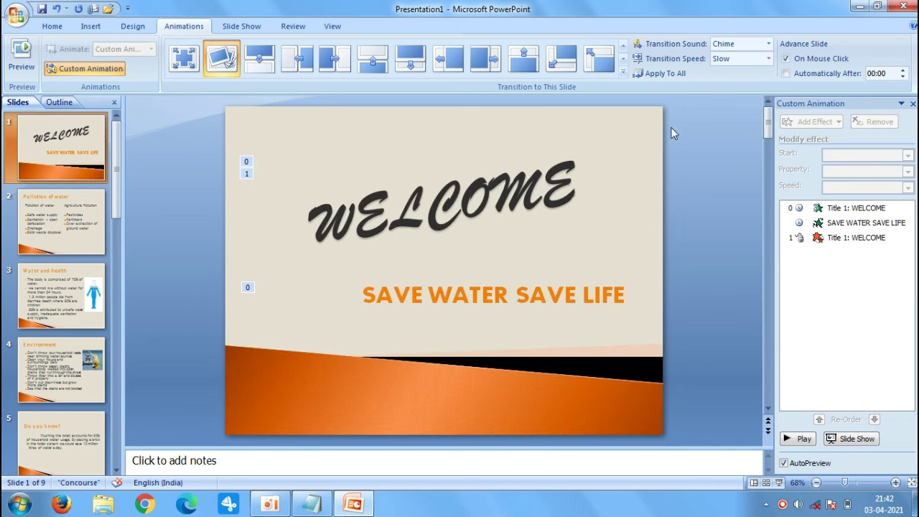
pyautogui.click(786, 74)
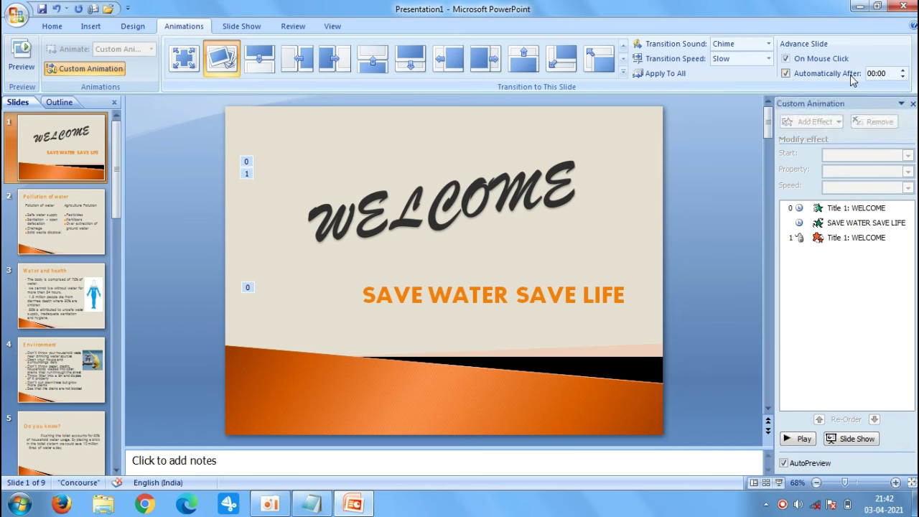
pyautogui.doubleClick(889, 71)
pyautogui.click(889, 71)
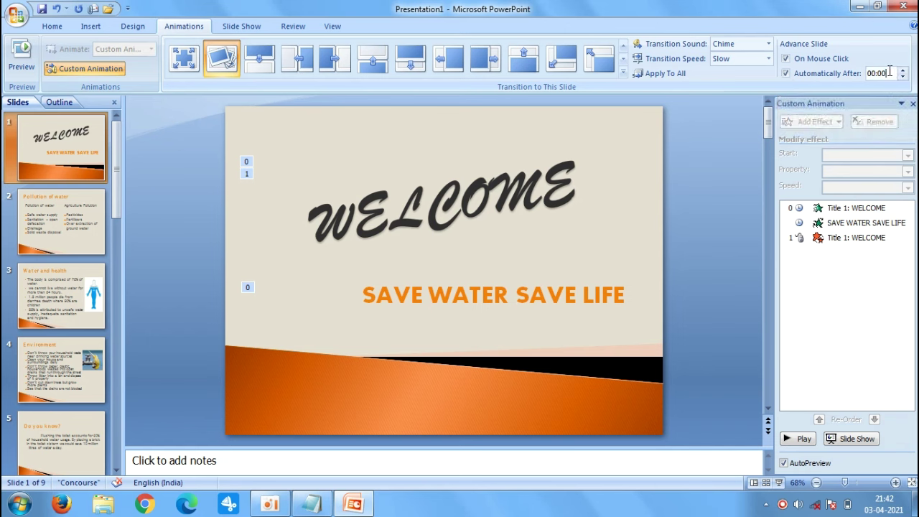
pyautogui.press('BackSpace')
pyautogui.write('3')
pyautogui.press('Return')
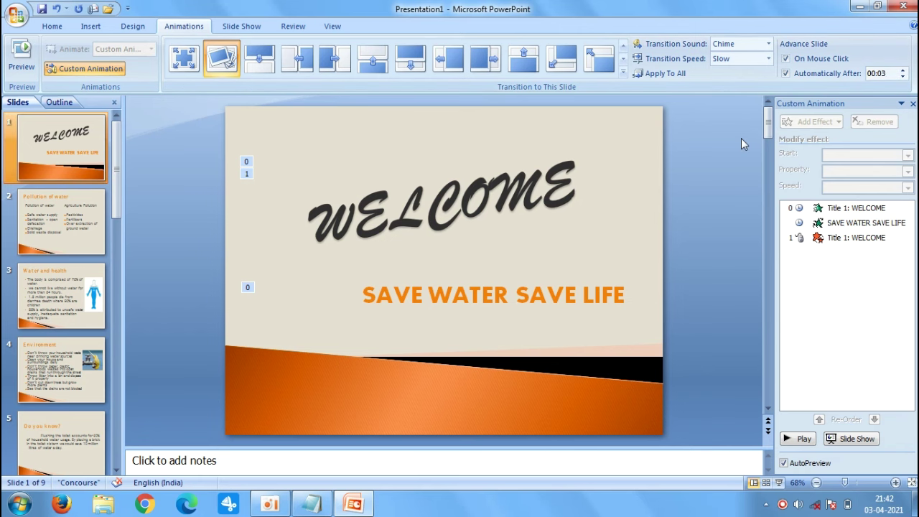
pyautogui.click(913, 105)
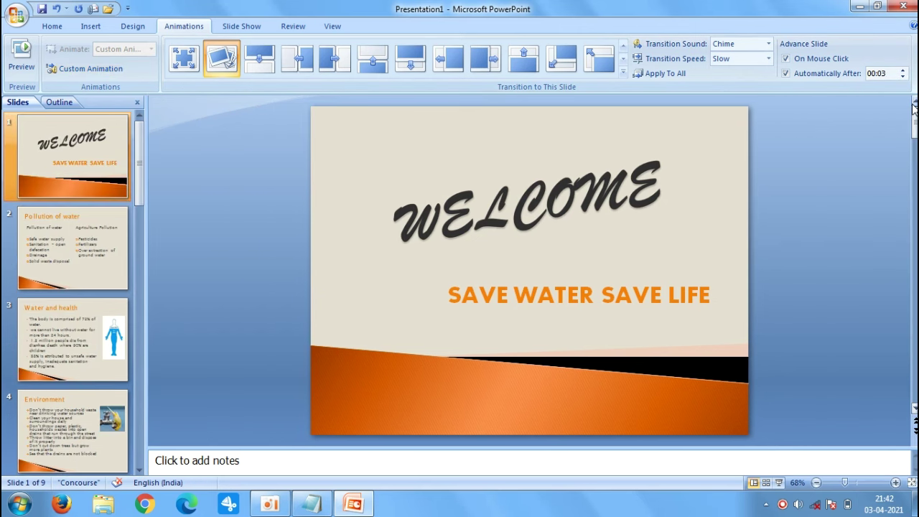
pyautogui.click(779, 483)
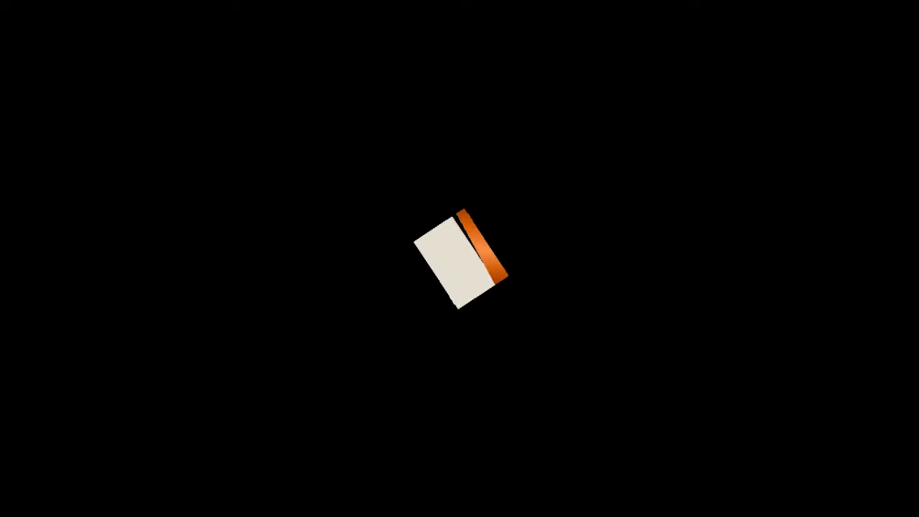